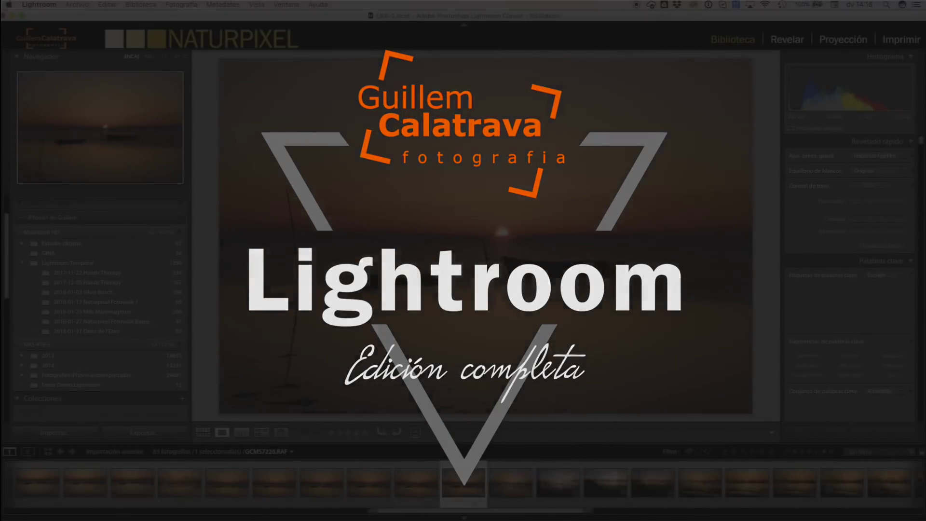
# - Rate photos with one star, then filter the filmstrip to two stars or more
pyautogui.press('1')
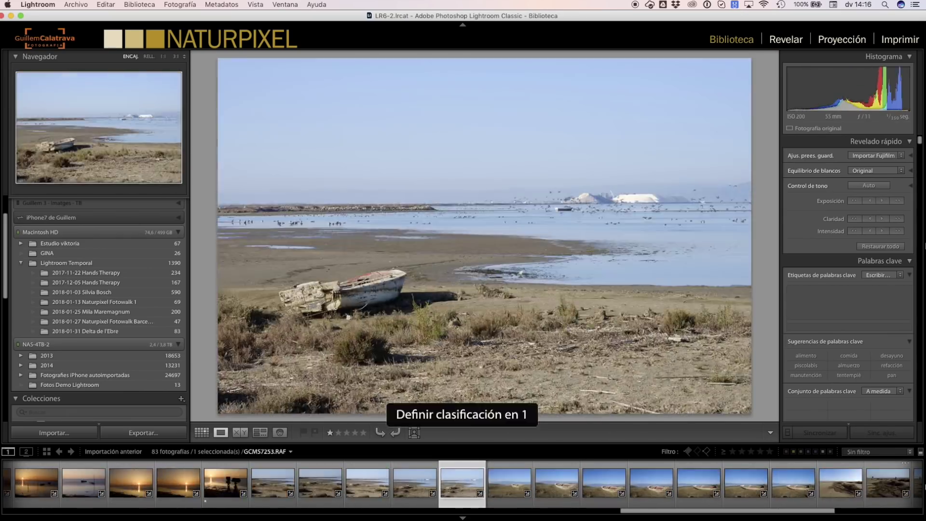
pyautogui.press('1')
pyautogui.press('1')
pyautogui.press('1')
pyautogui.click(26, 485)
pyautogui.press('Right')
pyautogui.press('Right')
pyautogui.press('Right')
pyautogui.press('Right')
pyautogui.press('Right')
pyautogui.press('Right')
pyautogui.press('Right')
pyautogui.press('Right')
pyautogui.press('Right')
pyautogui.press('super+alt+2')
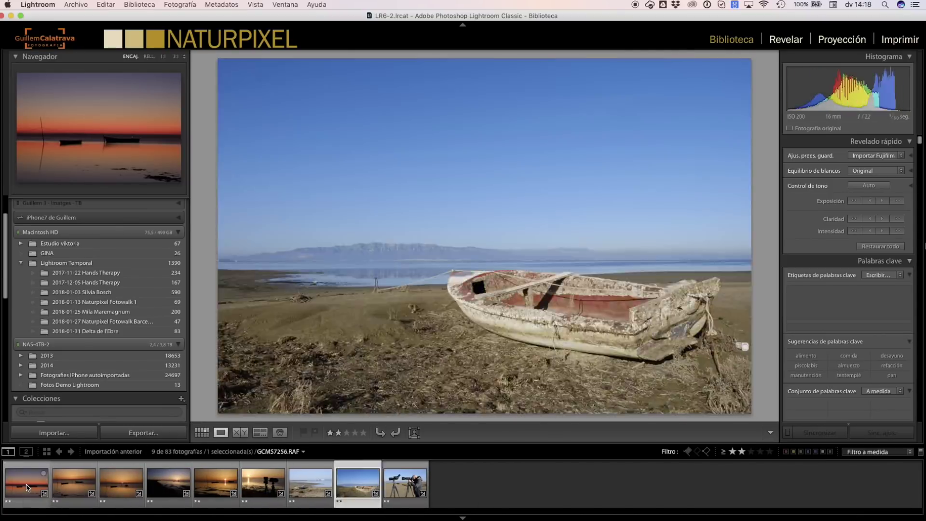
# - Browse back and forth through the nine filtered sunset boat photos
pyautogui.click(26, 485)
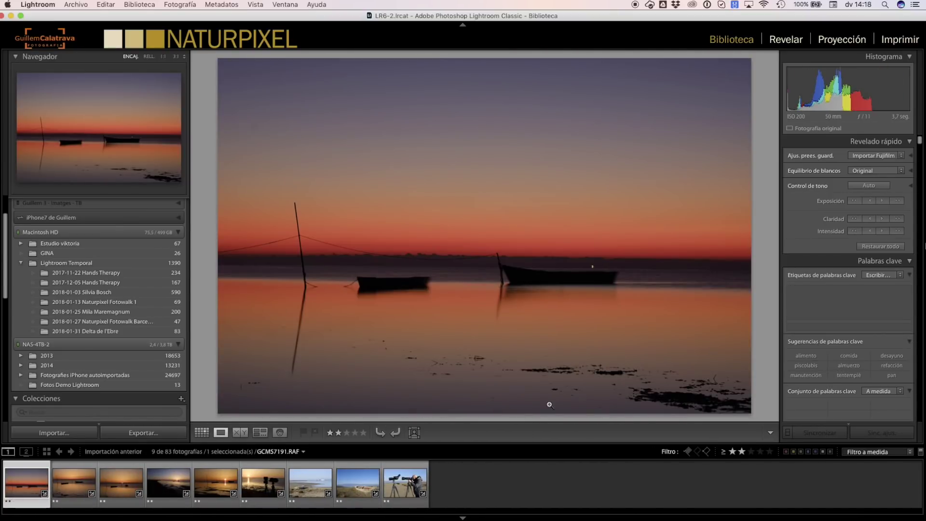
pyautogui.press('Right')
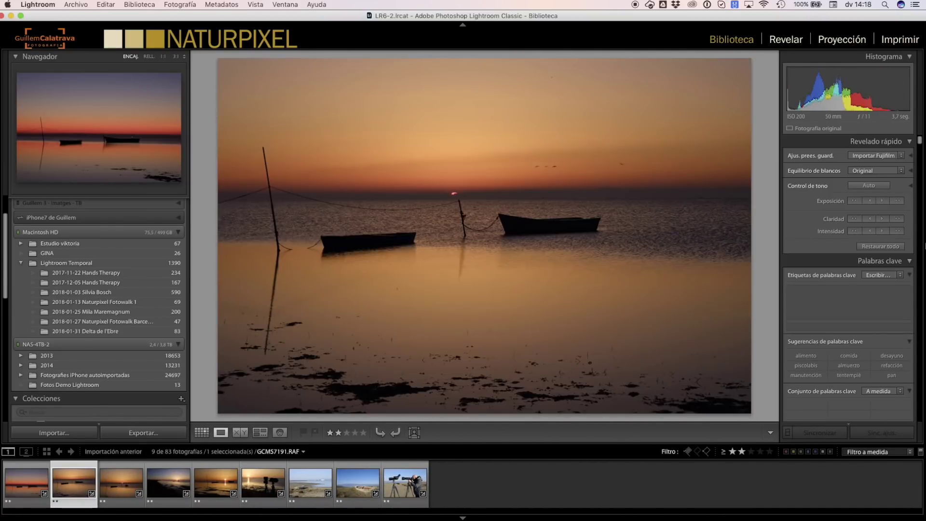
pyautogui.press('Right')
pyautogui.press('Right')
pyautogui.press('Right')
pyautogui.press('Right')
pyautogui.press('Right')
pyautogui.press('Right')
pyautogui.press('Right')
pyautogui.press('Left')
pyautogui.press('Left')
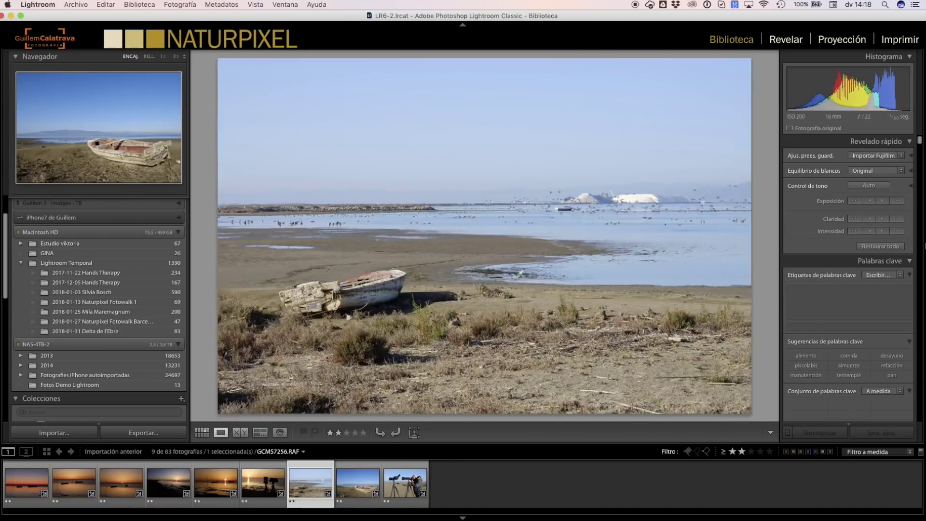
pyautogui.press('Left')
pyautogui.press('Left')
pyautogui.press('Left')
pyautogui.press('Left')
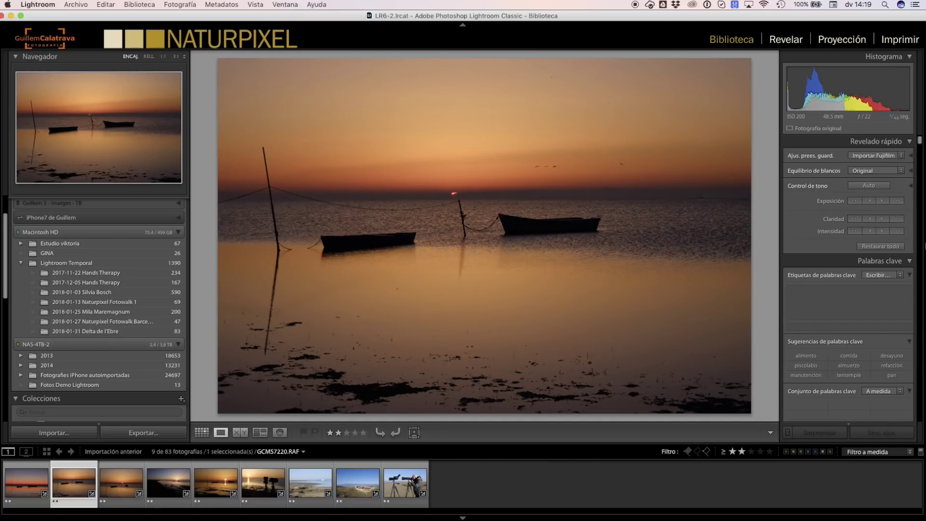
pyautogui.press('Left')
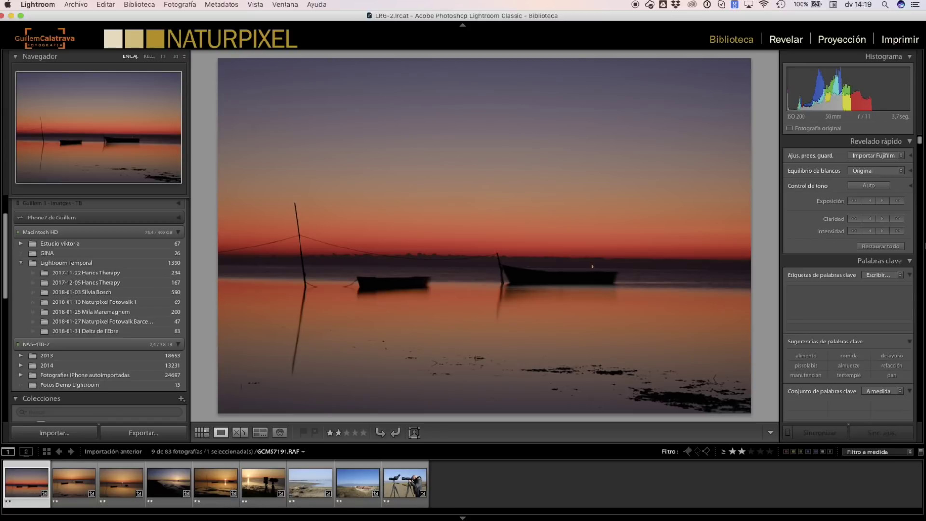
pyautogui.press('Right')
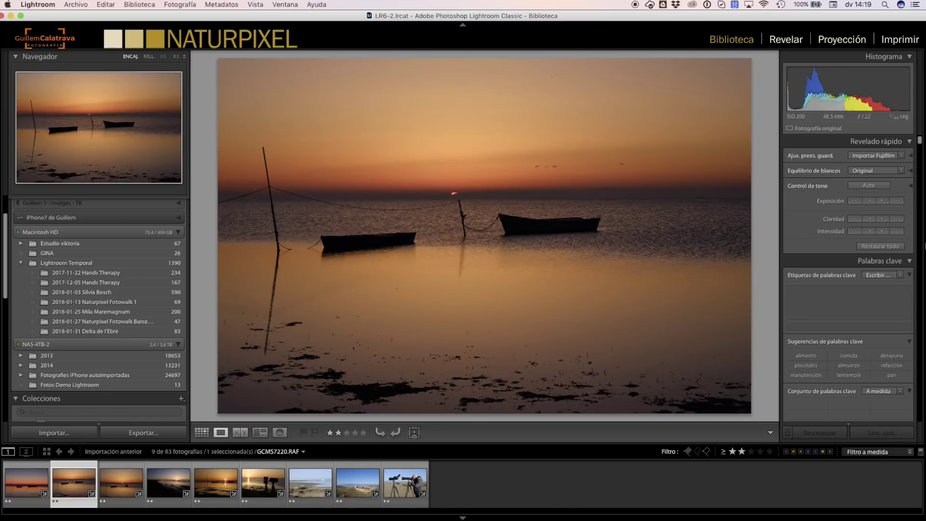
pyautogui.press('Right')
# - Page from the two-boat sunset through the tripod silhouette to the beach boat photo
pyautogui.press('Left')
pyautogui.press('Right')
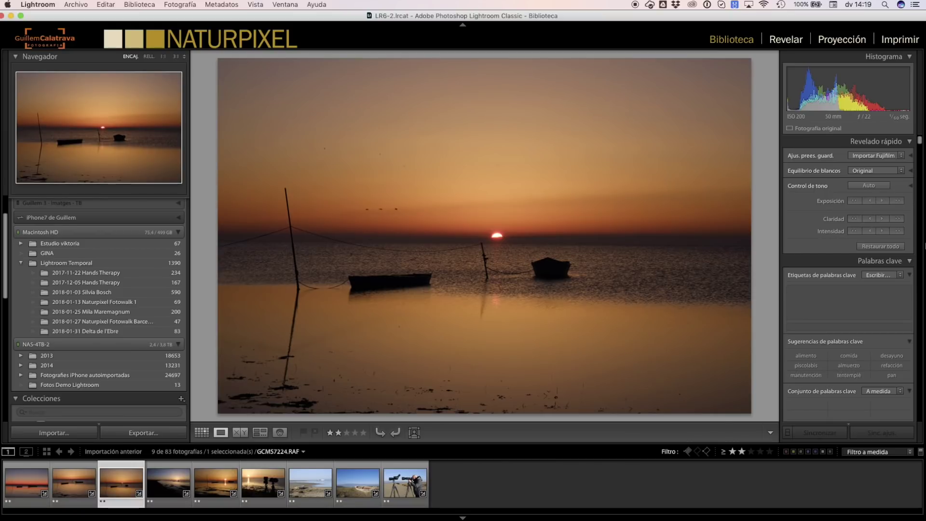
pyautogui.press('Right')
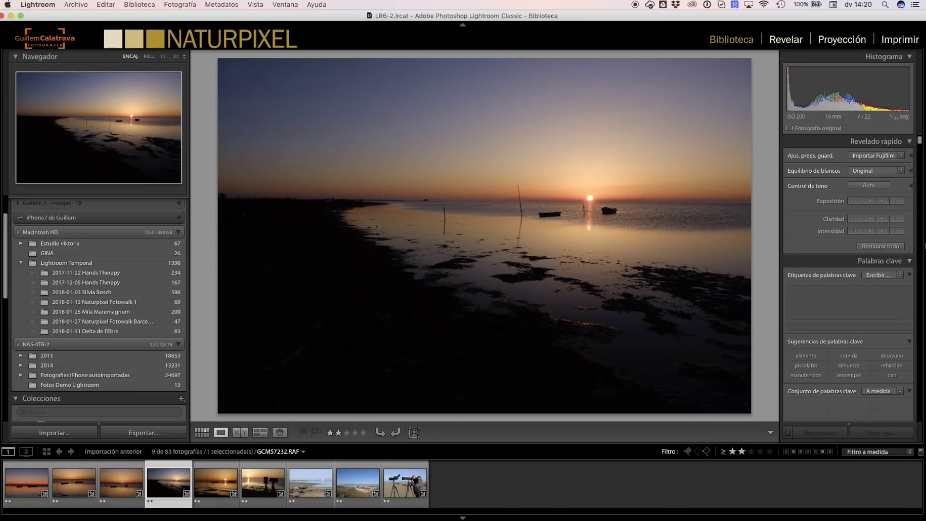
pyautogui.press('Right')
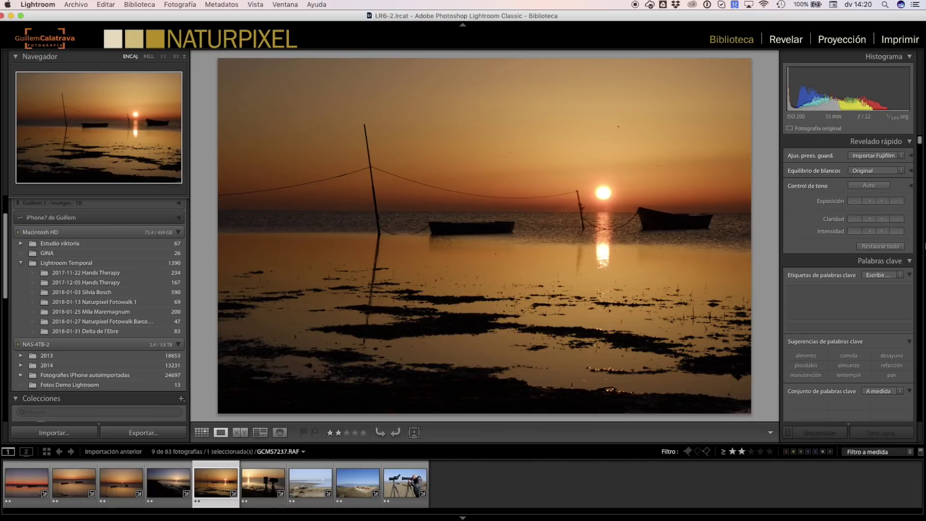
pyautogui.press('Right')
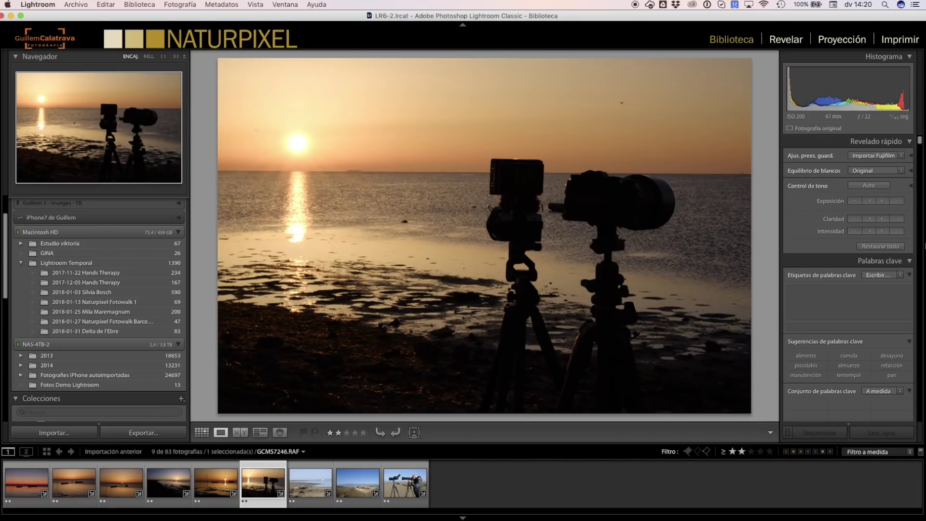
pyautogui.press('Right')
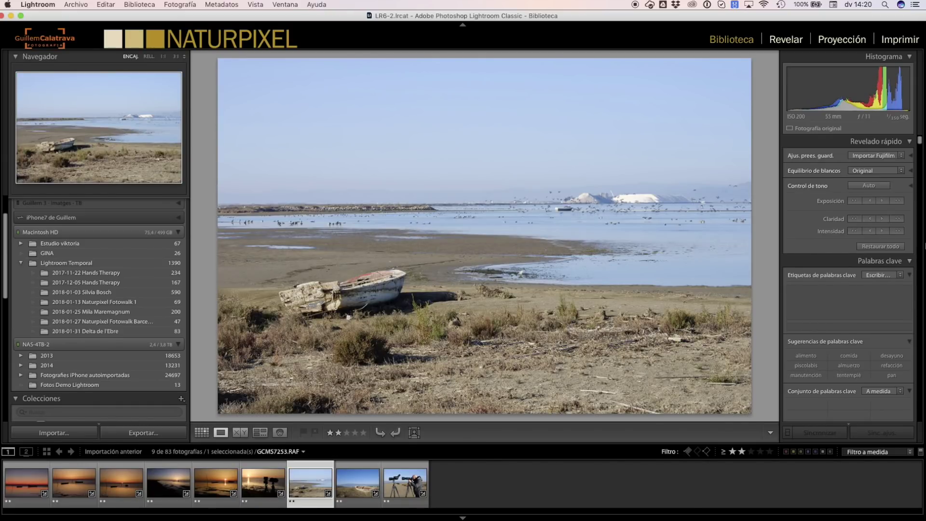
# - Toggle the info overlay to check file details, then browse the last photos and head back
pyautogui.press('i')
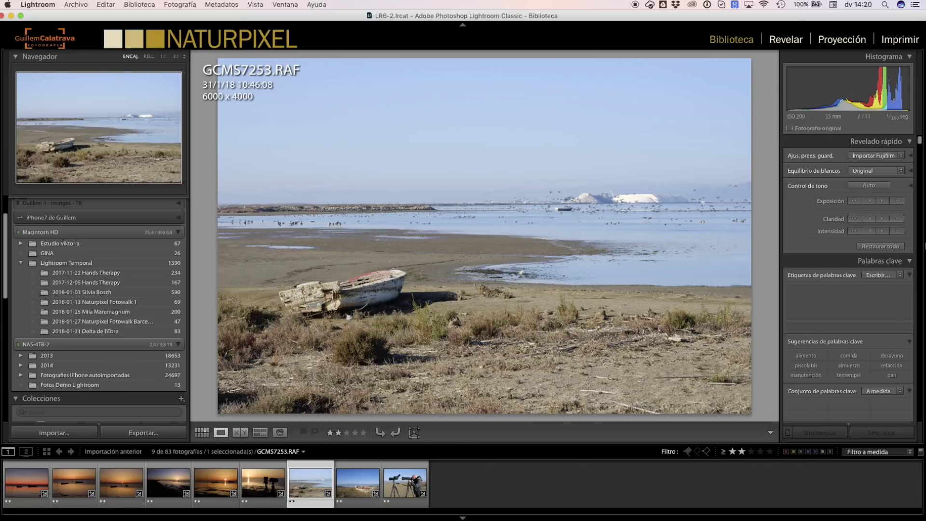
pyautogui.press('i')
pyautogui.press('i')
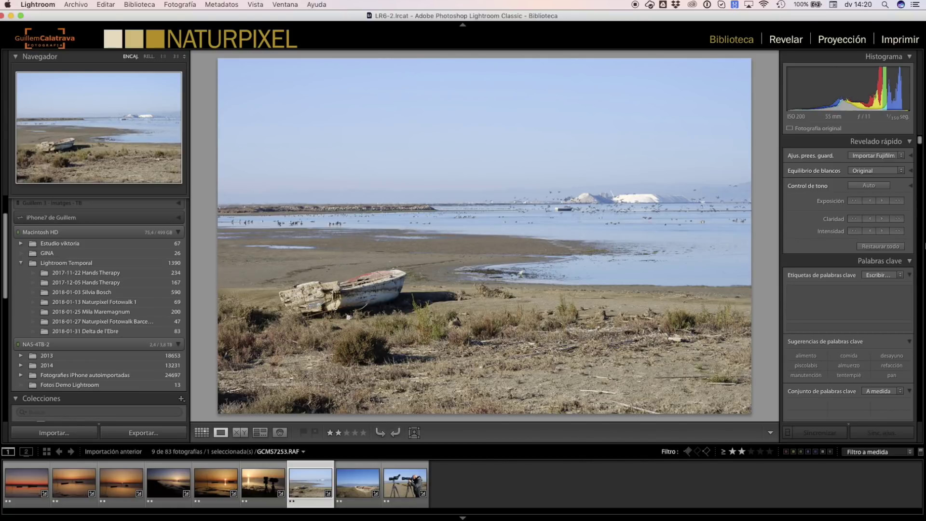
pyautogui.press('Right')
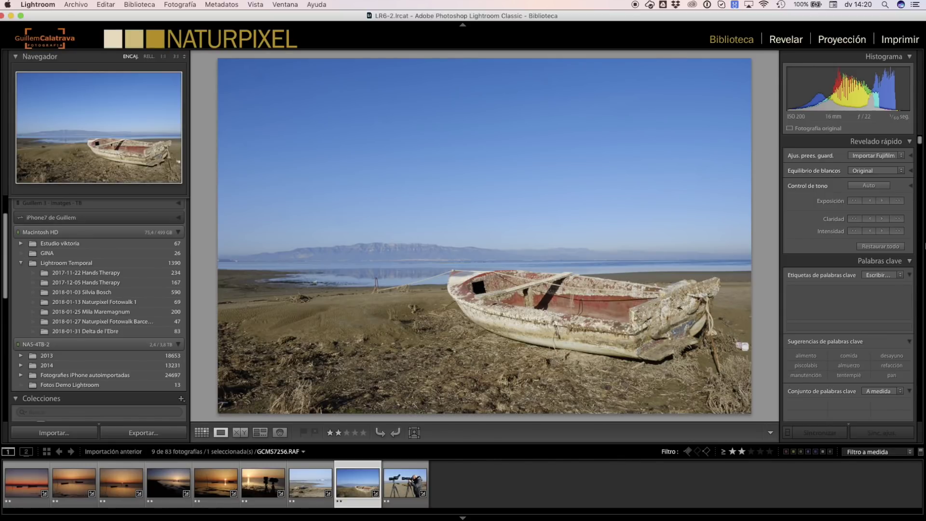
pyautogui.press('Right')
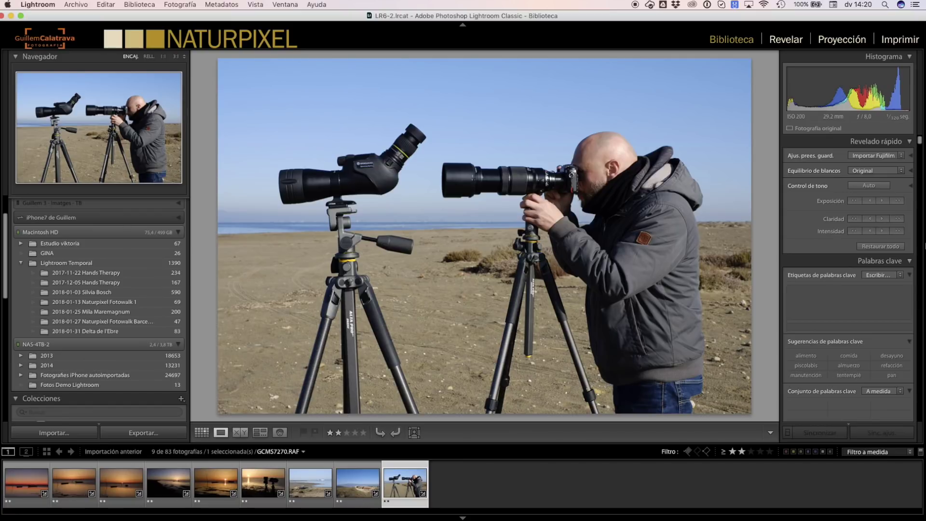
pyautogui.press('Left')
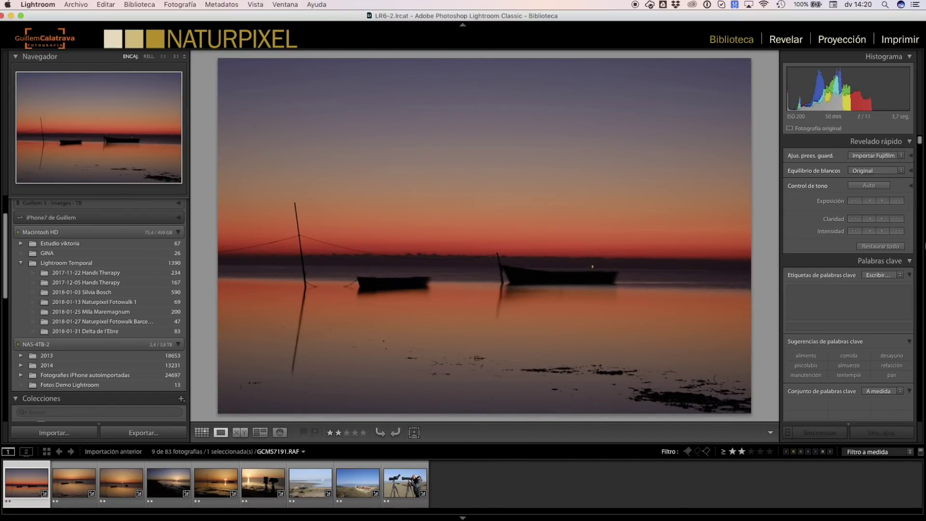
# - In Develop, rotate the two-boat sunset to a −0.82 angle and reframe the crop
pyautogui.click(788, 44)
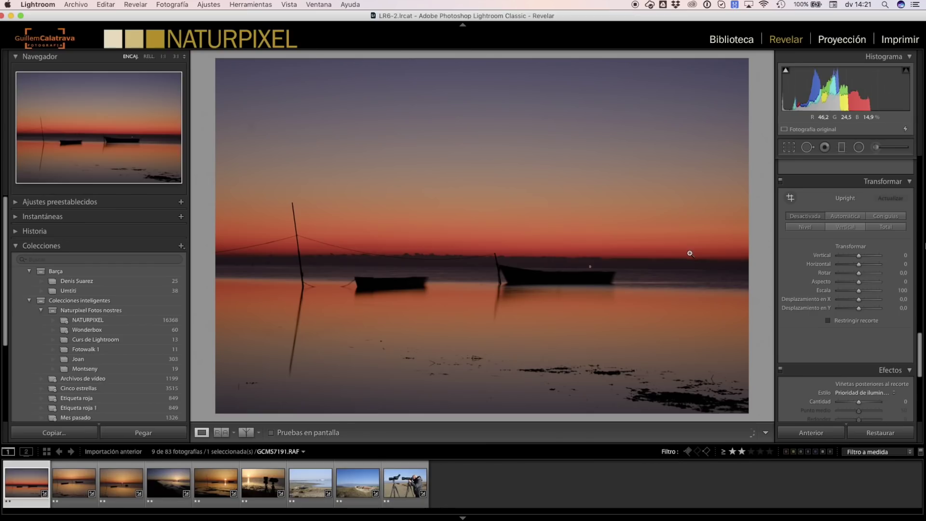
pyautogui.click(789, 149)
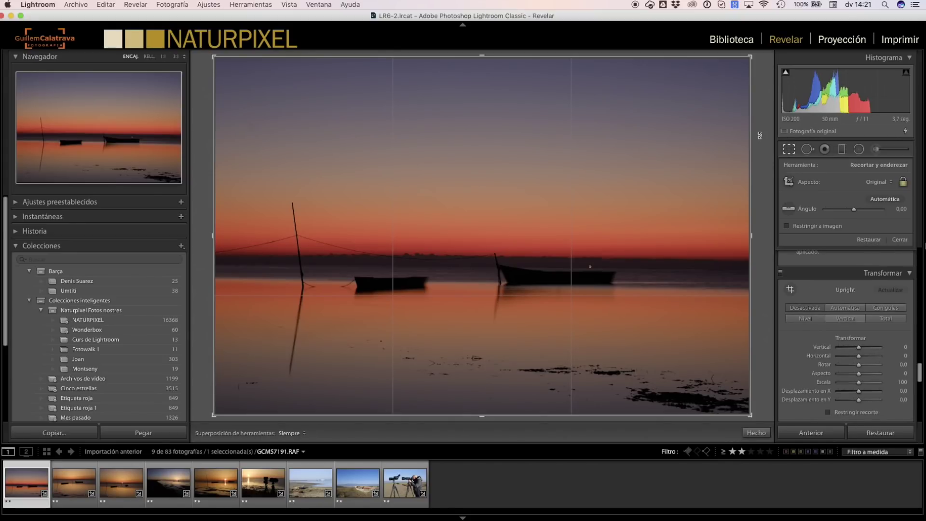
pyautogui.moveTo(761, 135); pyautogui.dragTo(763, 129)
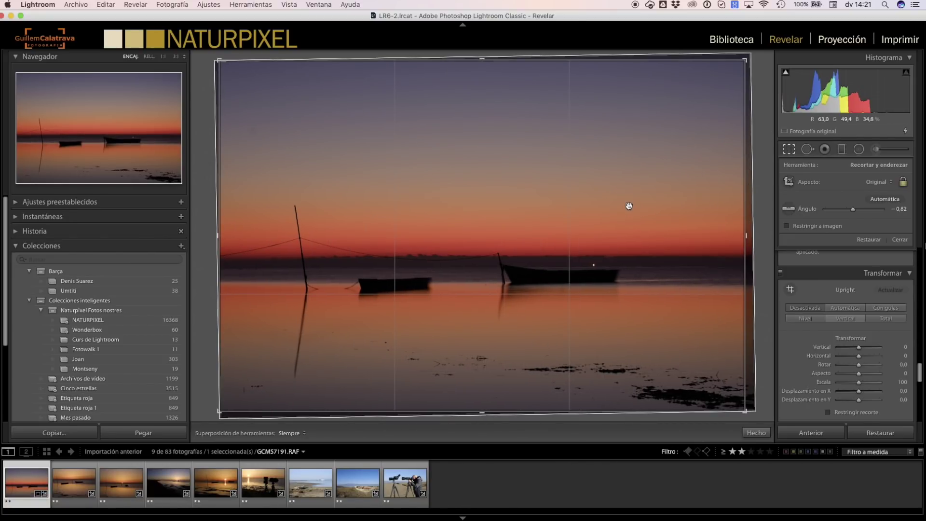
pyautogui.moveTo(624, 217); pyautogui.dragTo(621, 203)
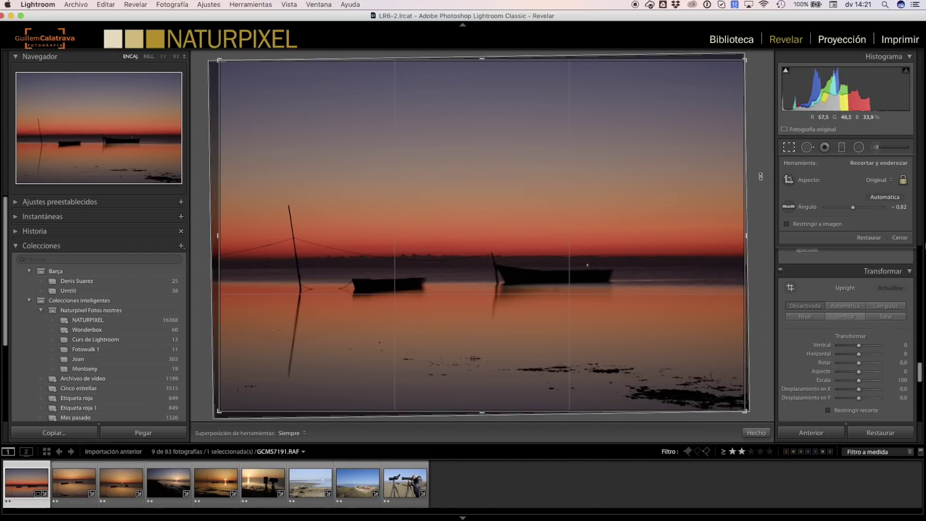
pyautogui.click(800, 147)
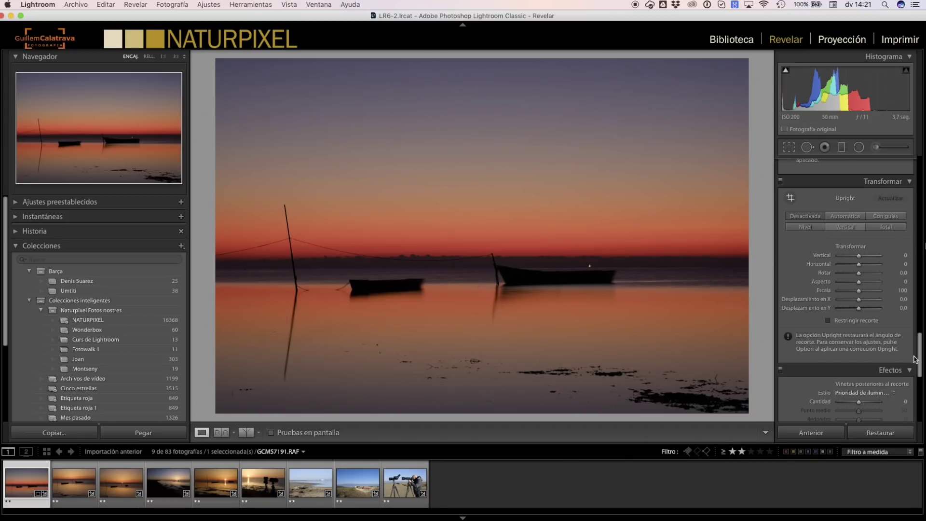
pyautogui.scroll(15, 898, 205)
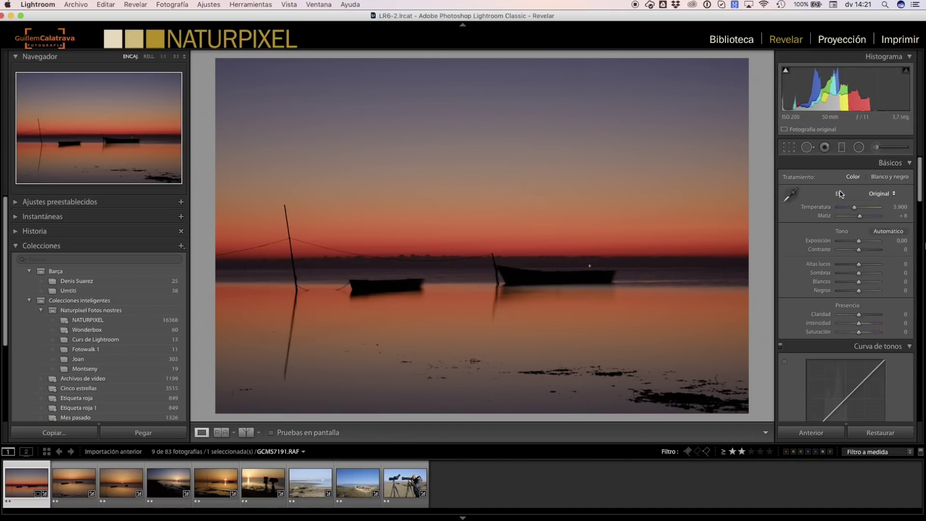
pyautogui.moveTo(920, 177); pyautogui.dragTo(903, 317)
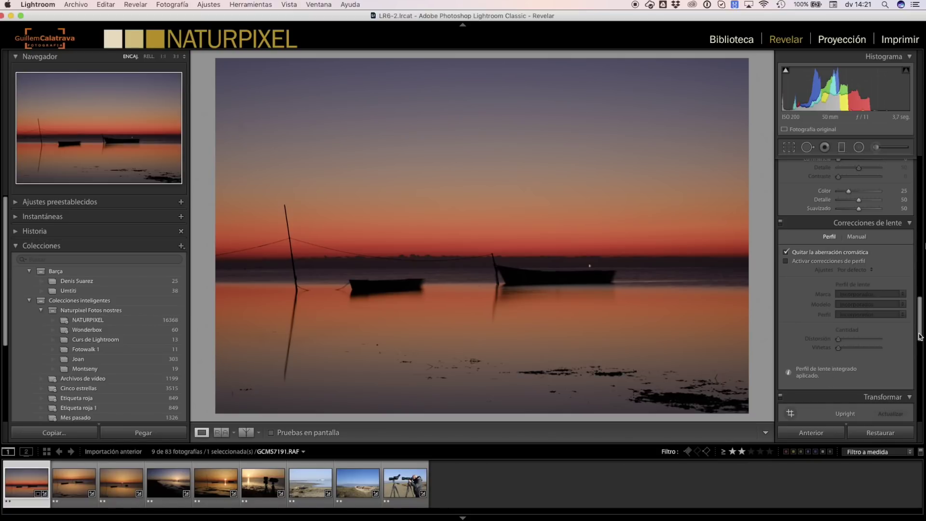
pyautogui.moveTo(919, 332); pyautogui.dragTo(906, 270)
pyautogui.scroll(10, 906, 270)
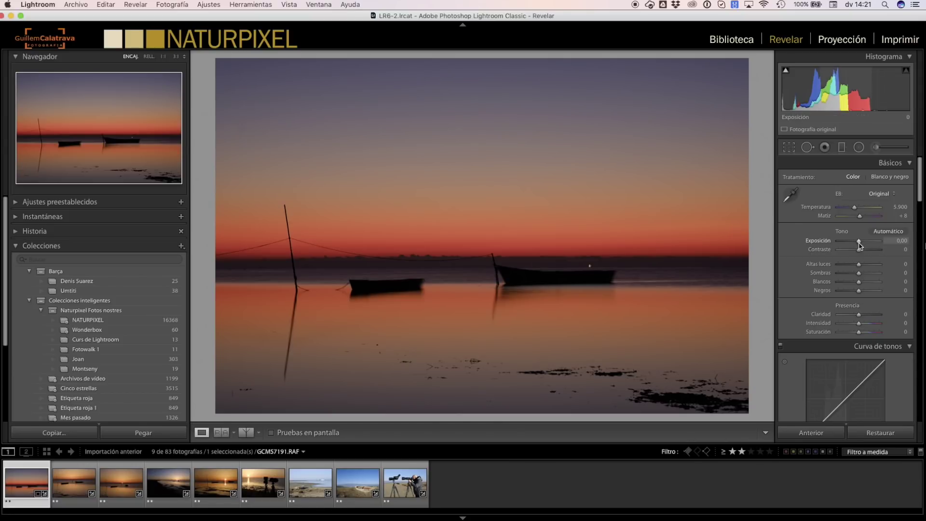
# - Set exposure +0.35, contrast +14, highlights −7, shadows +12, whites −21, blacks −40
pyautogui.moveTo(859, 242); pyautogui.dragTo(861, 244)
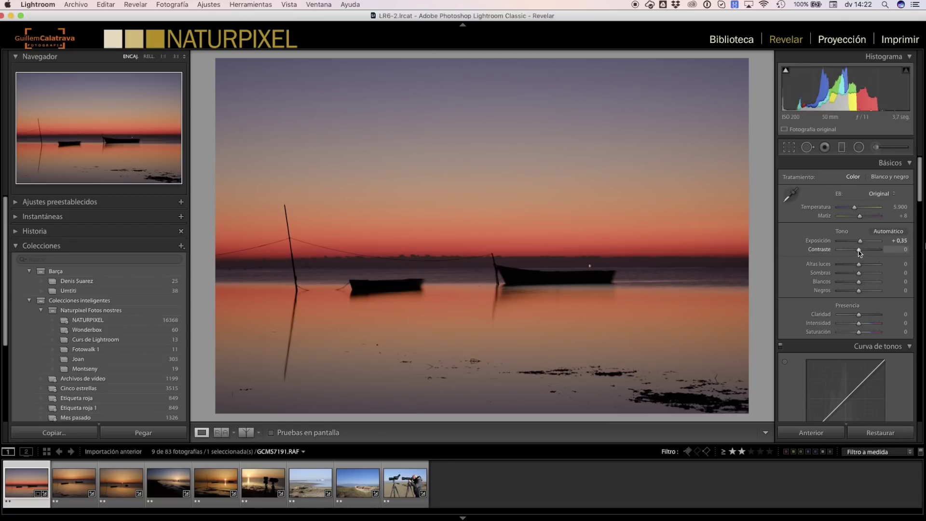
pyautogui.moveTo(859, 252); pyautogui.dragTo(861, 252)
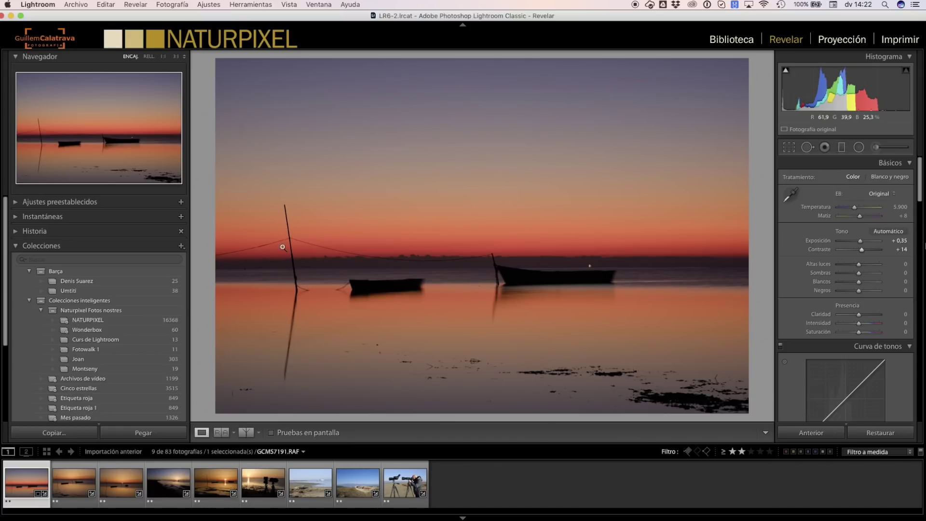
pyautogui.moveTo(859, 267); pyautogui.dragTo(858, 265)
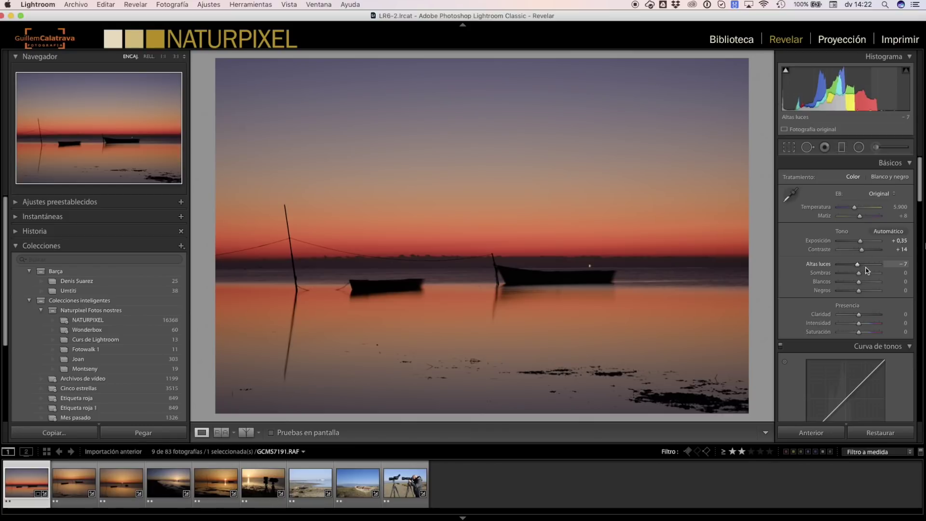
pyautogui.click(590, 264)
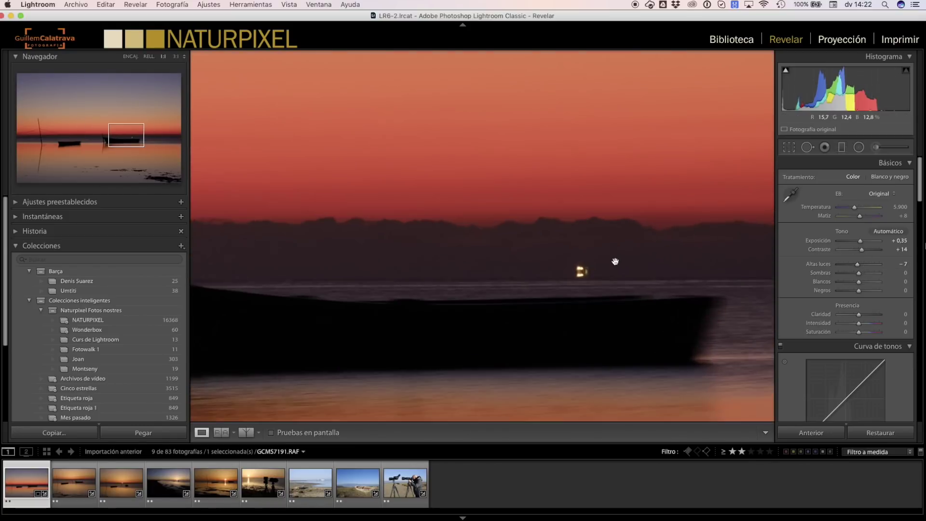
pyautogui.click(582, 274)
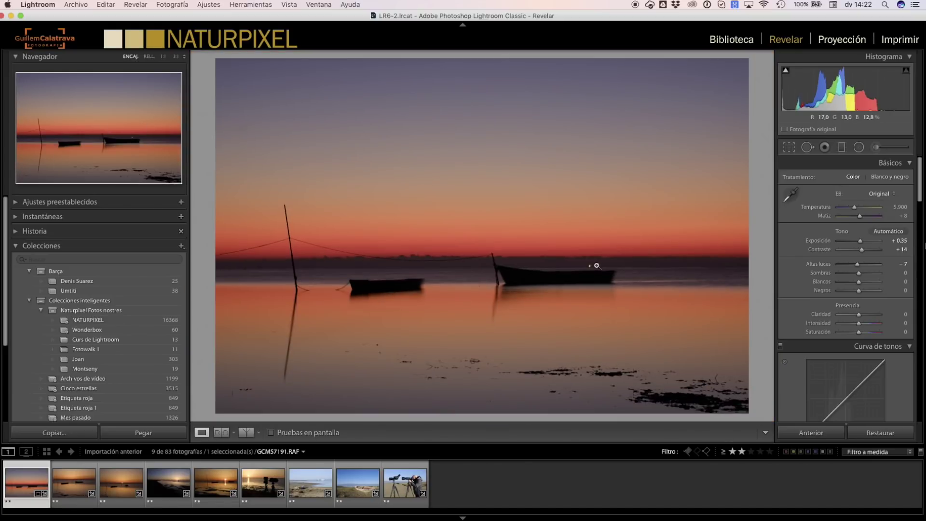
pyautogui.click(594, 265)
pyautogui.click(596, 270)
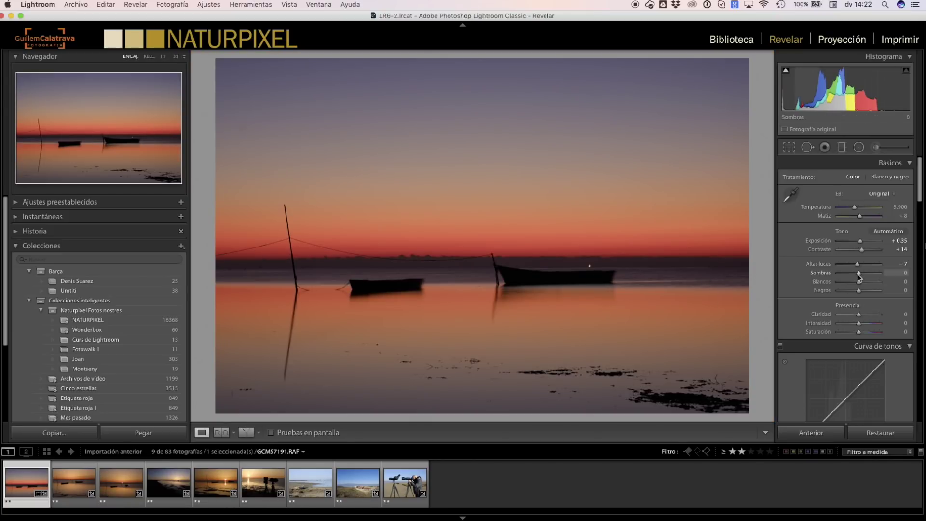
pyautogui.moveTo(859, 273); pyautogui.dragTo(854, 284)
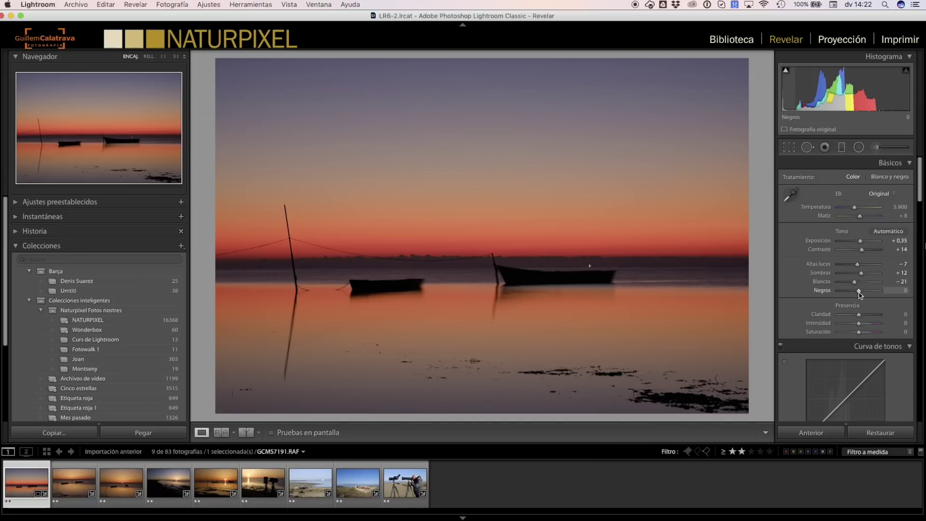
pyautogui.moveTo(859, 291); pyautogui.dragTo(851, 292)
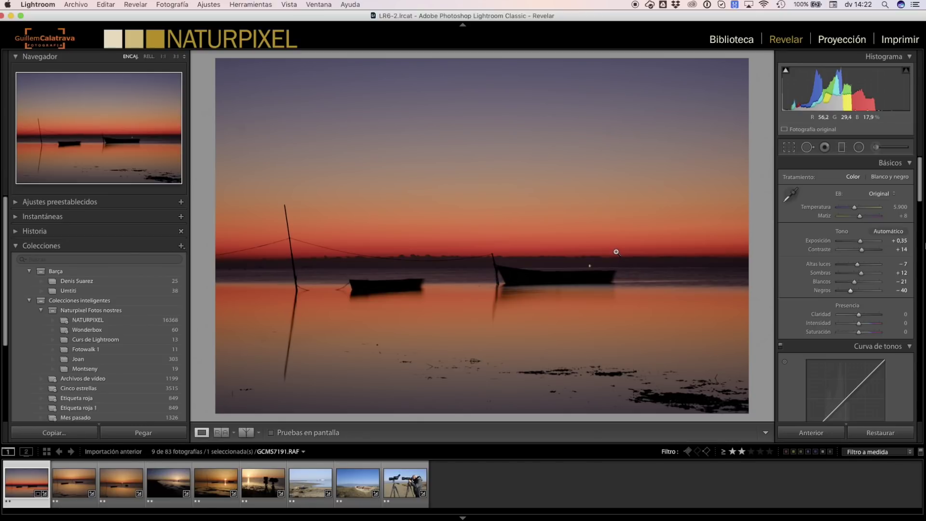
# - In the Presence section, set clarity +5, reset vibrance to +5, and saturation +10
pyautogui.click(858, 316)
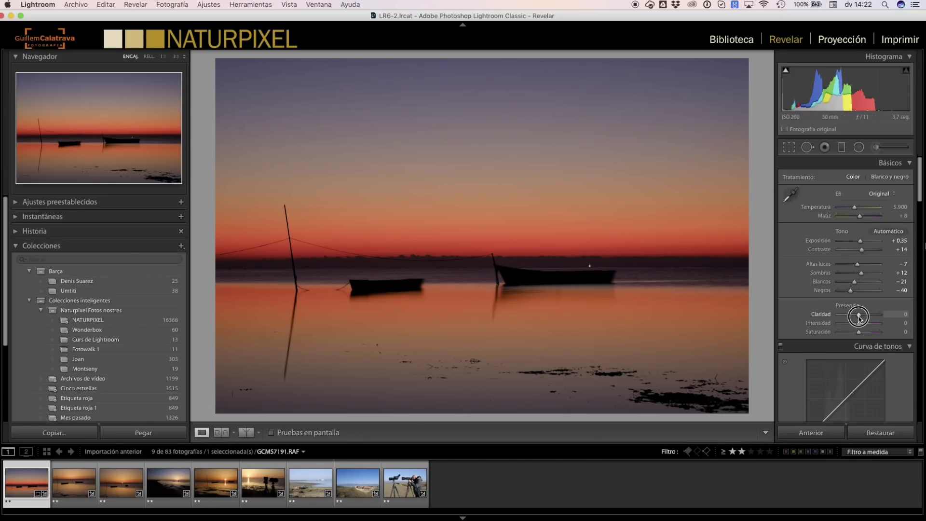
pyautogui.moveTo(858, 316); pyautogui.dragTo(860, 318)
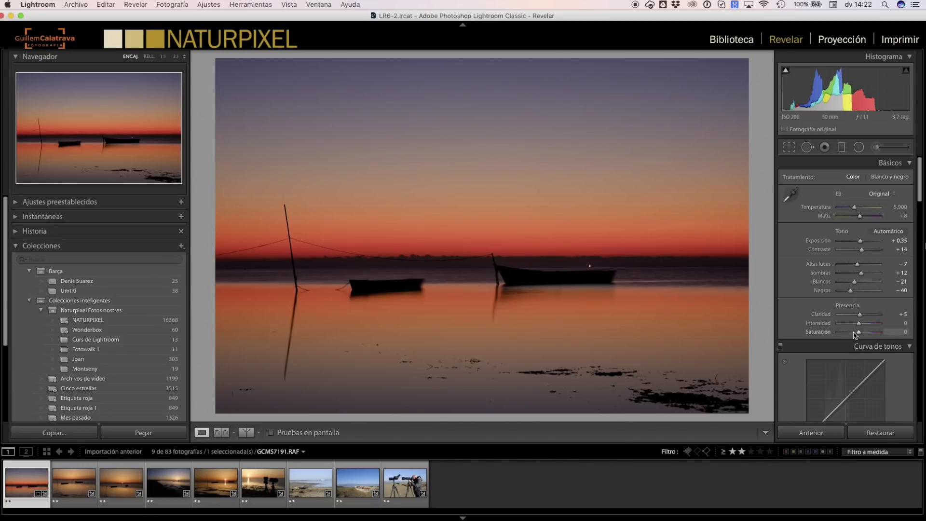
pyautogui.moveTo(858, 324); pyautogui.dragTo(862, 327)
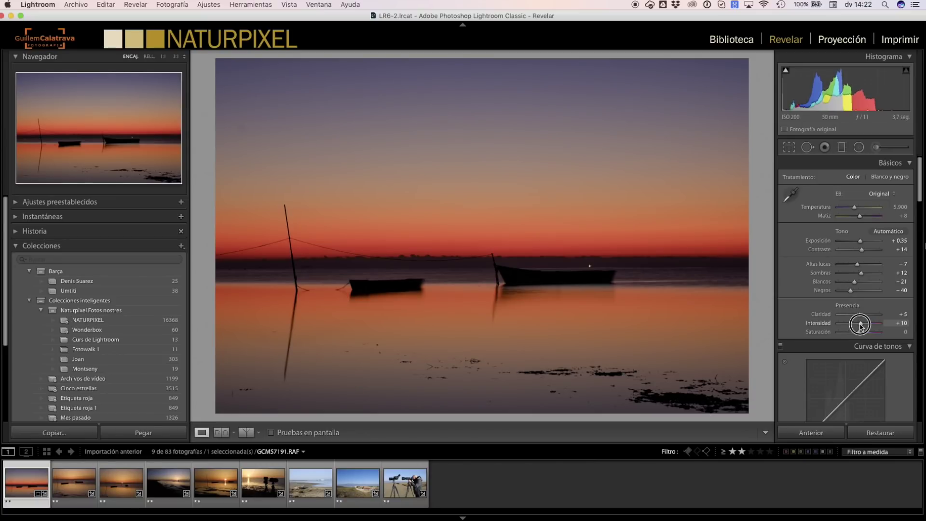
pyautogui.doubleClick(819, 323)
pyautogui.moveTo(859, 325); pyautogui.dragTo(857, 328)
pyautogui.moveTo(859, 333); pyautogui.dragTo(862, 333)
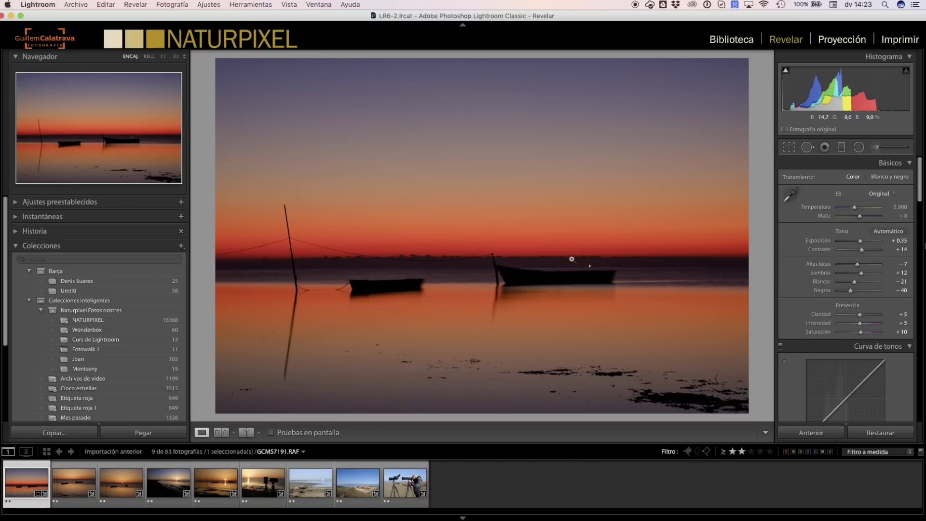
# - Heal the upper-left sky dust spot with a size-74 brush, sourcing from clean sky
pyautogui.click(246, 125)
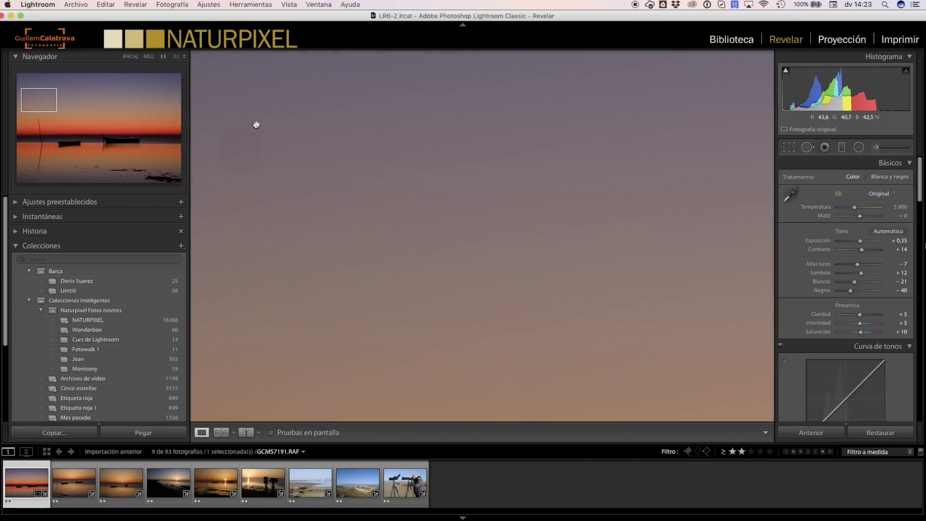
pyautogui.moveTo(331, 165); pyautogui.dragTo(517, 231)
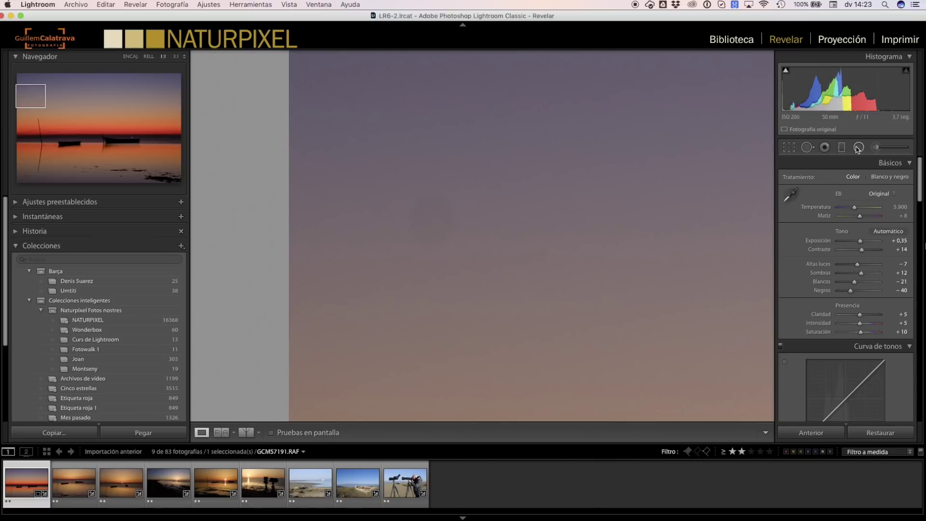
pyautogui.click(807, 147)
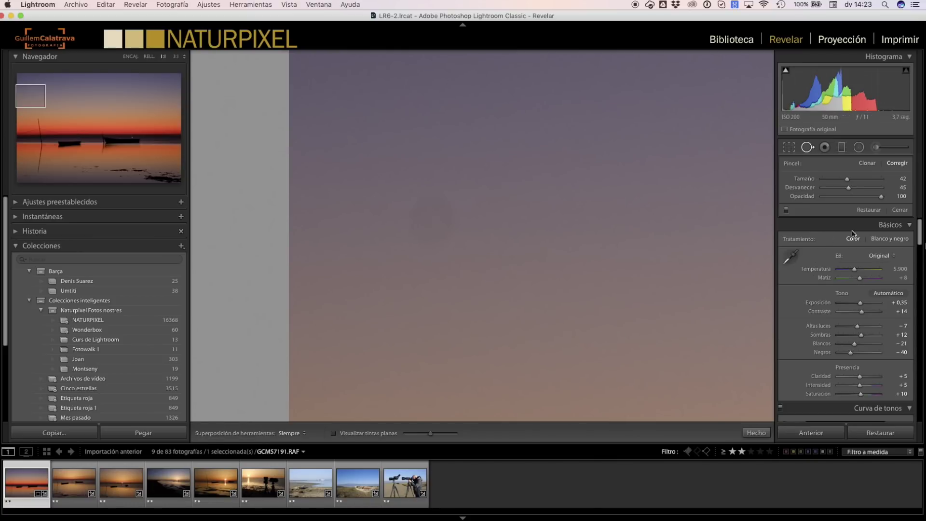
pyautogui.moveTo(847, 180); pyautogui.dragTo(866, 179)
pyautogui.click(431, 218)
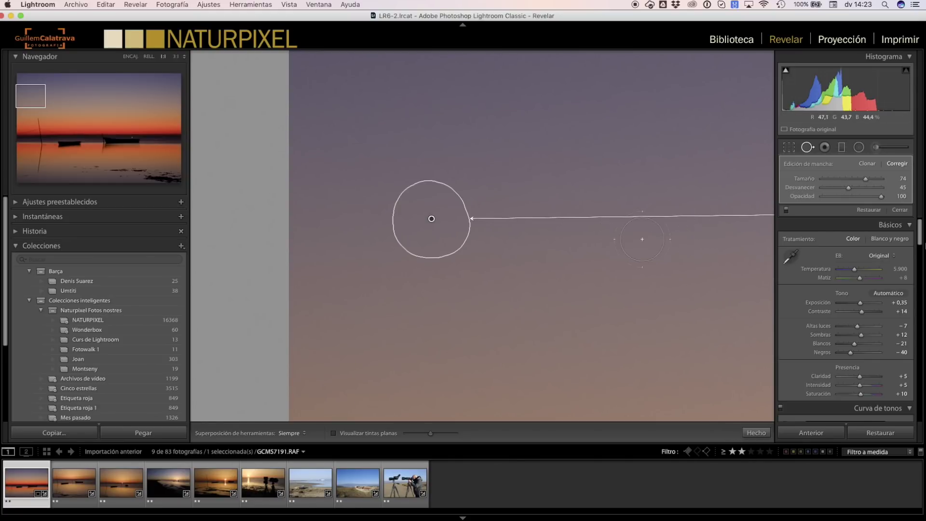
pyautogui.click(609, 234)
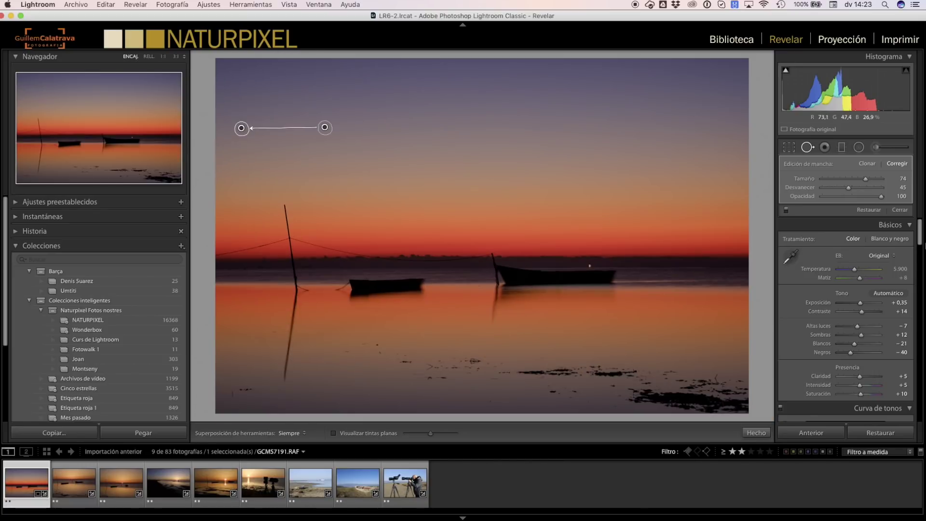
pyautogui.moveTo(323, 127); pyautogui.dragTo(265, 128)
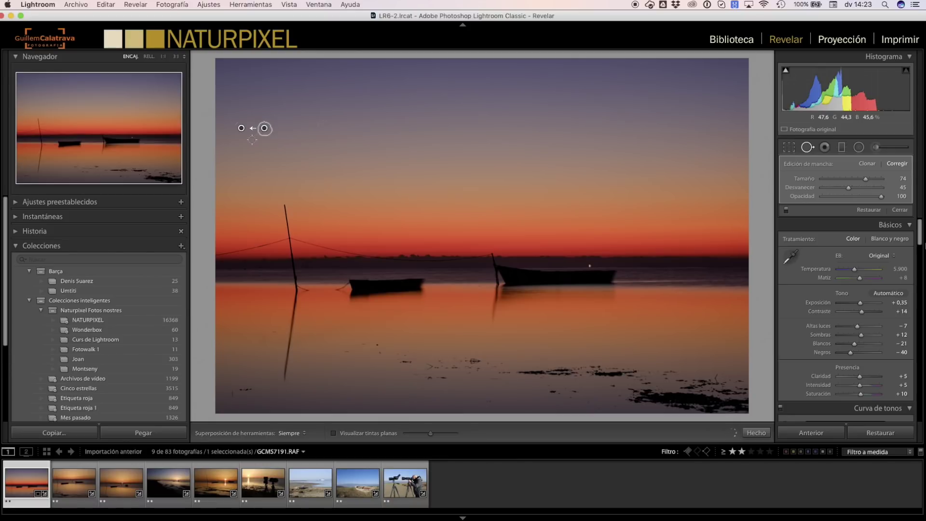
pyautogui.press('z')
pyautogui.moveTo(261, 127); pyautogui.dragTo(414, 209)
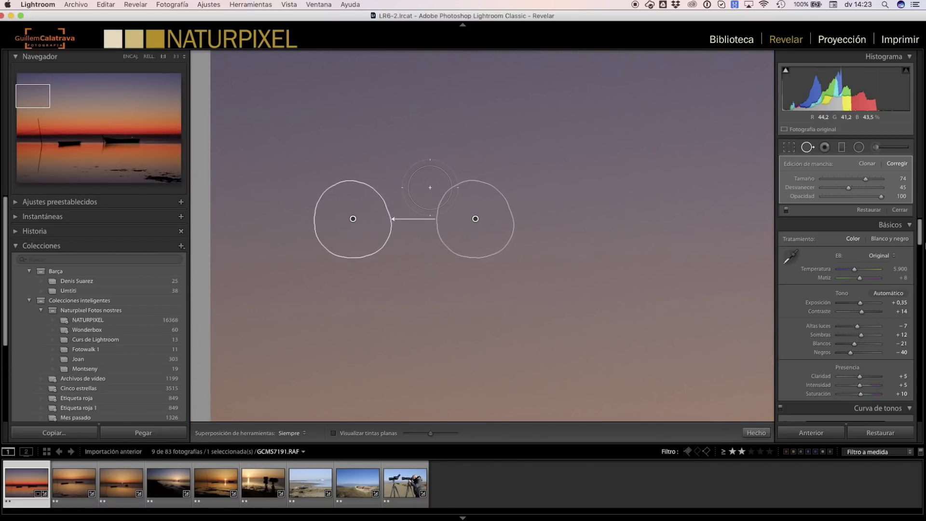
pyautogui.click(756, 432)
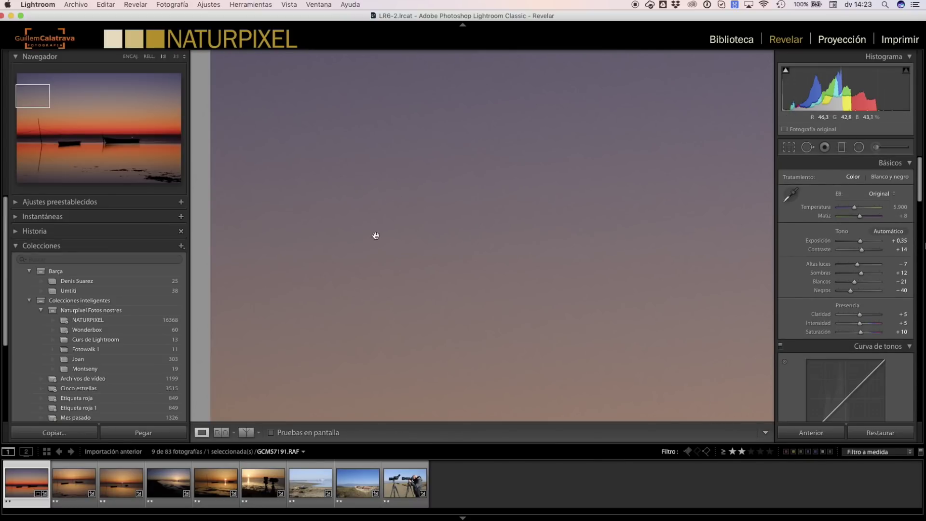
# - Check the sky at 1:1, then heal the speck above the boat with a size-40 brush
pyautogui.click(347, 213)
pyautogui.click(370, 217)
pyautogui.click(575, 235)
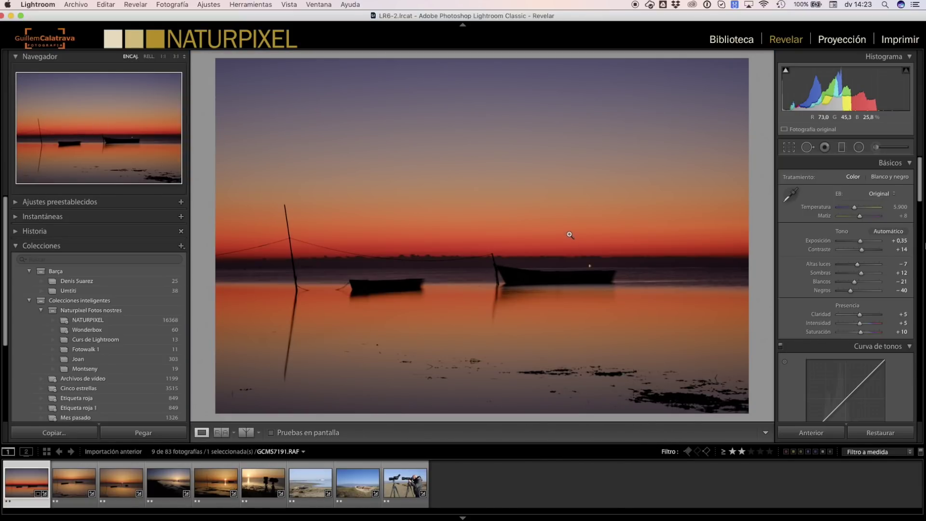
pyautogui.click(589, 265)
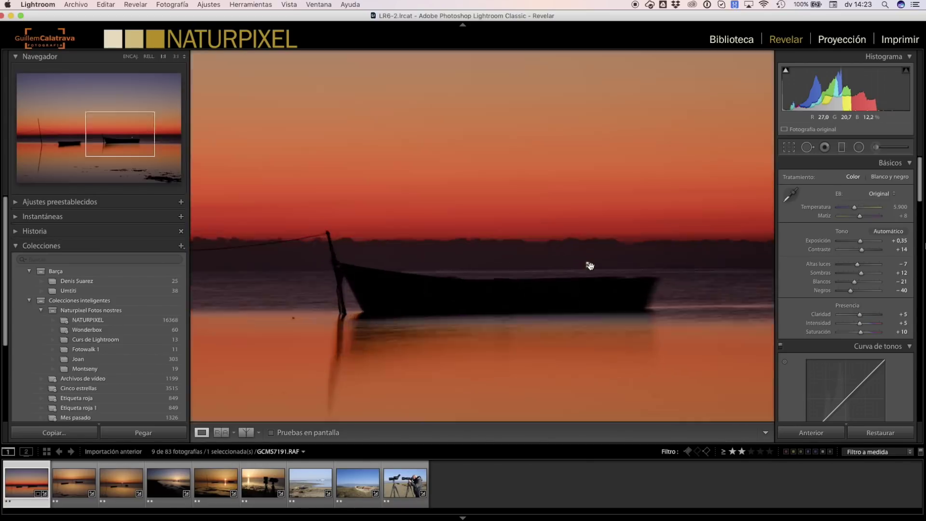
pyautogui.click(807, 147)
pyautogui.moveTo(866, 179); pyautogui.dragTo(844, 179)
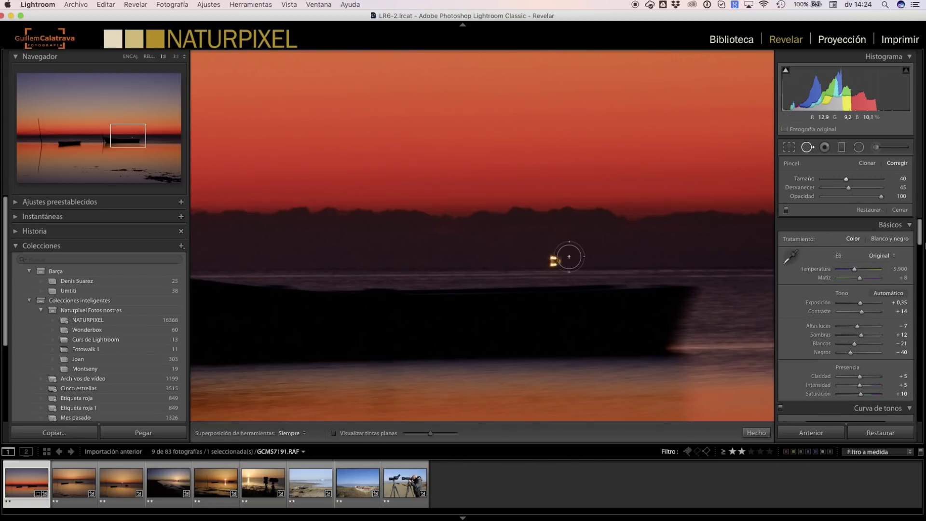
pyautogui.click(553, 261)
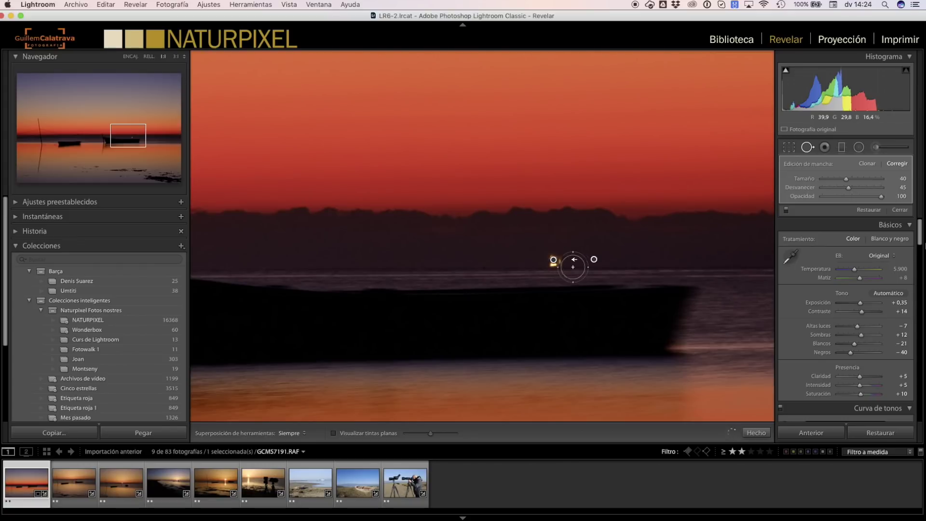
pyautogui.moveTo(595, 260); pyautogui.dragTo(613, 259)
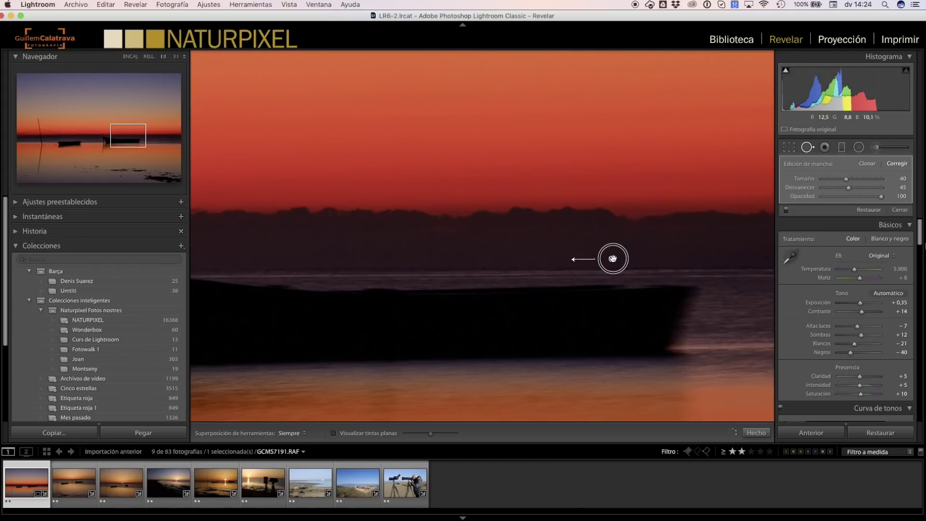
pyautogui.moveTo(613, 258); pyautogui.dragTo(614, 258)
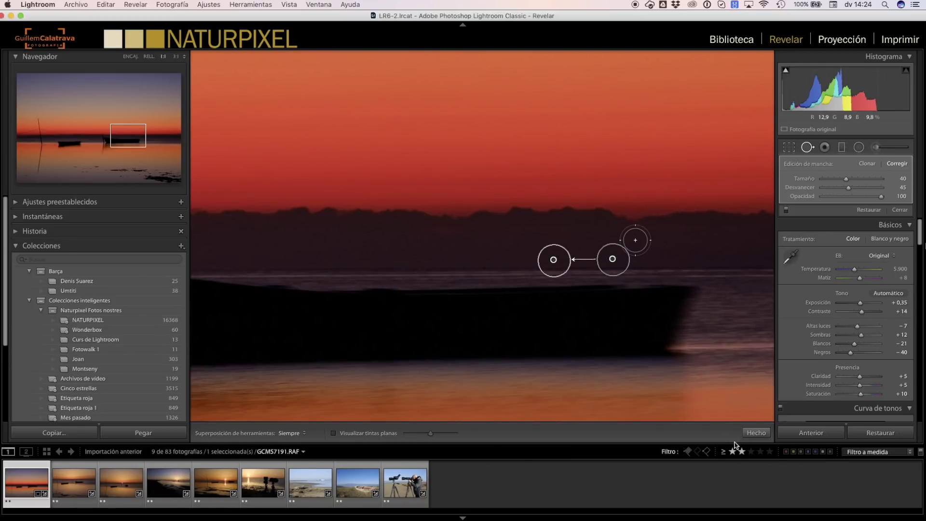
pyautogui.click(751, 434)
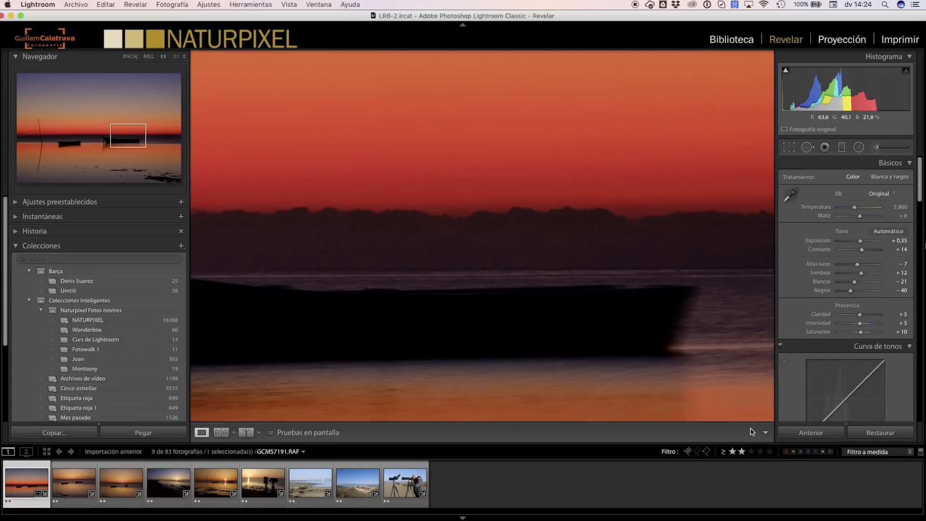
pyautogui.click(571, 274)
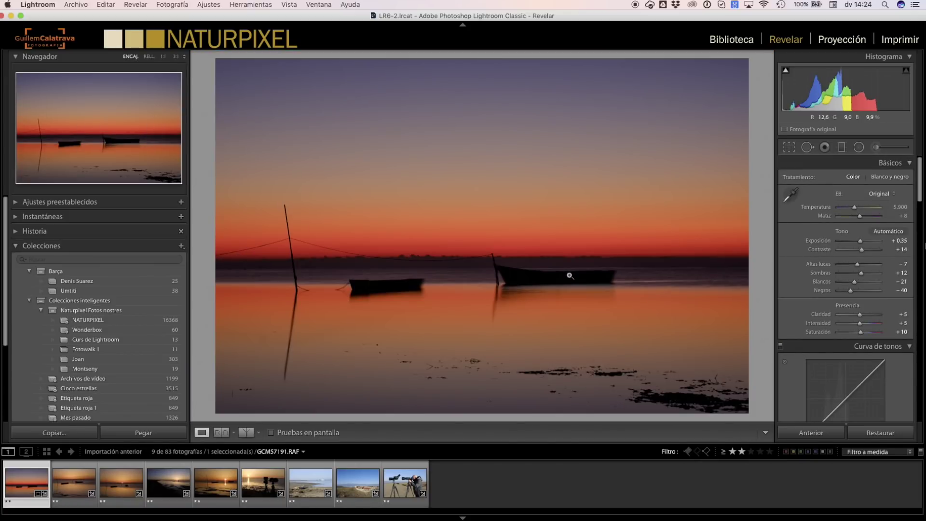
# - Step ahead, glance back at the first boats photo, then select GCMS7220 in the filmstrip
pyautogui.press('Right')
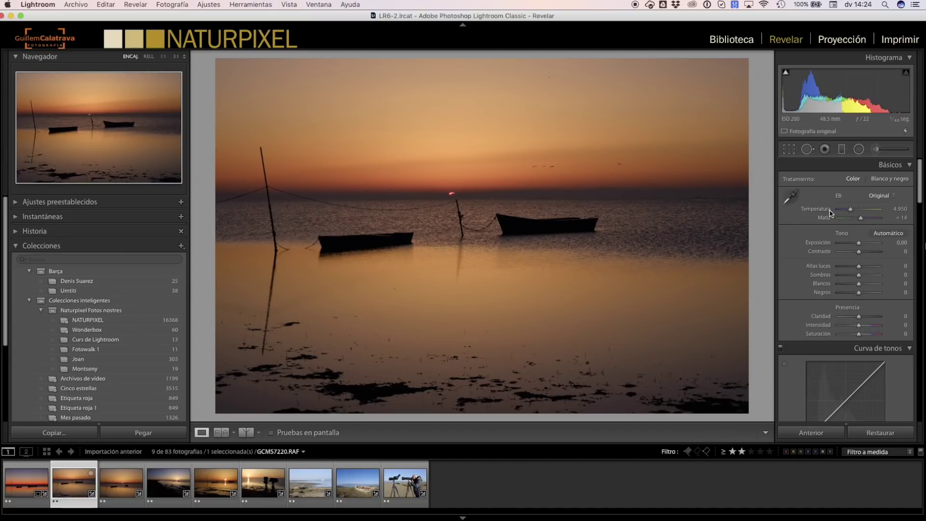
pyautogui.click(27, 480)
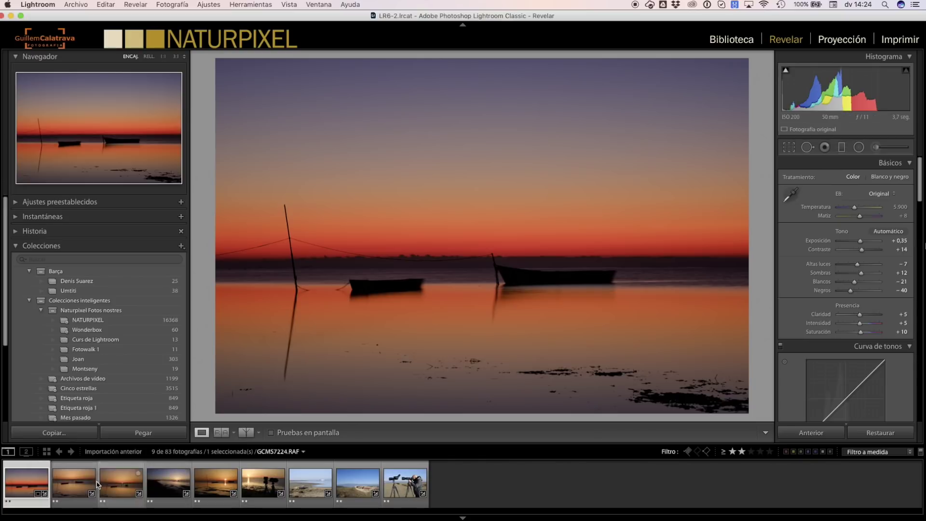
pyautogui.click(75, 485)
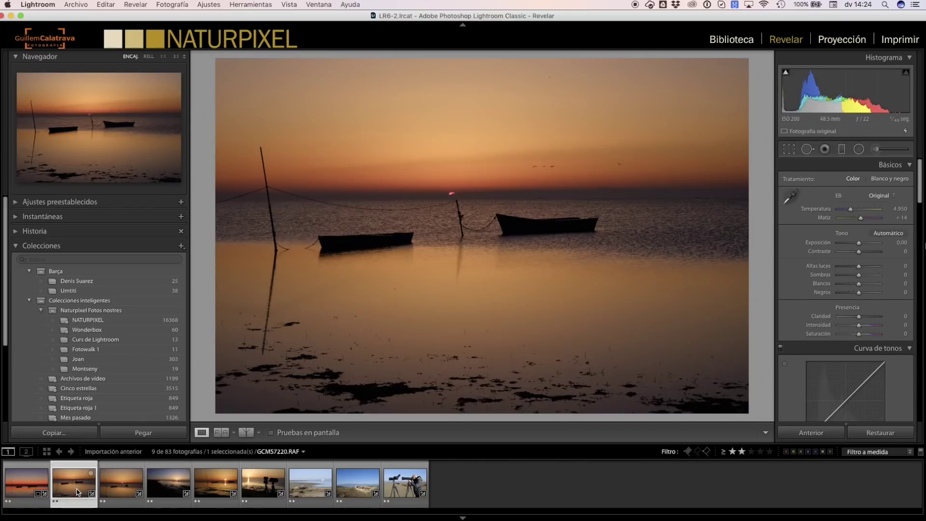
# - Warm the temperature to 6,286 and, after trying higher tint values, leave tint at +14
pyautogui.moveTo(852, 212); pyautogui.dragTo(858, 214)
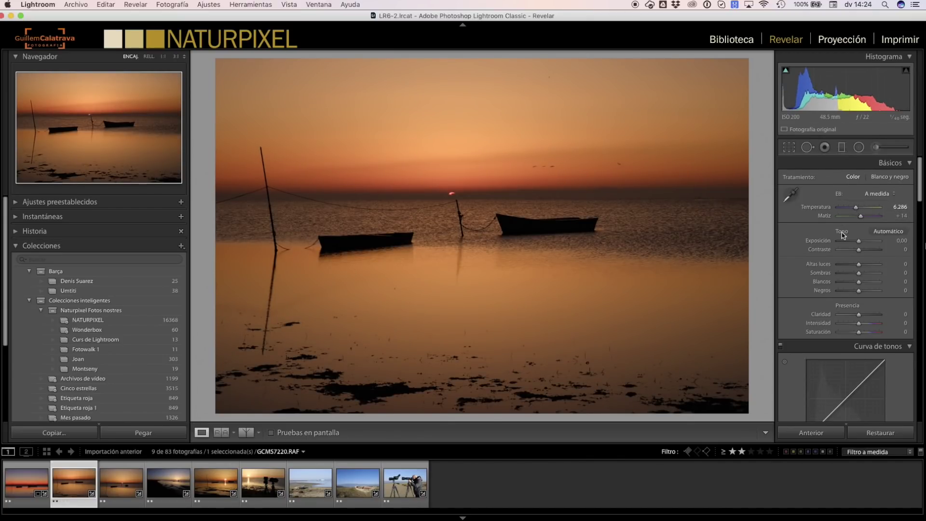
pyautogui.moveTo(860, 216); pyautogui.dragTo(861, 219)
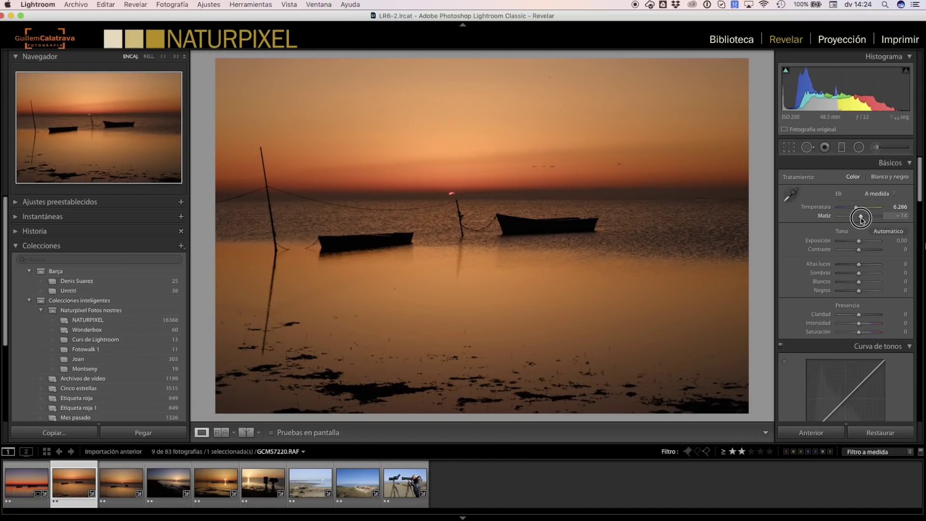
pyautogui.moveTo(862, 219); pyautogui.dragTo(861, 219)
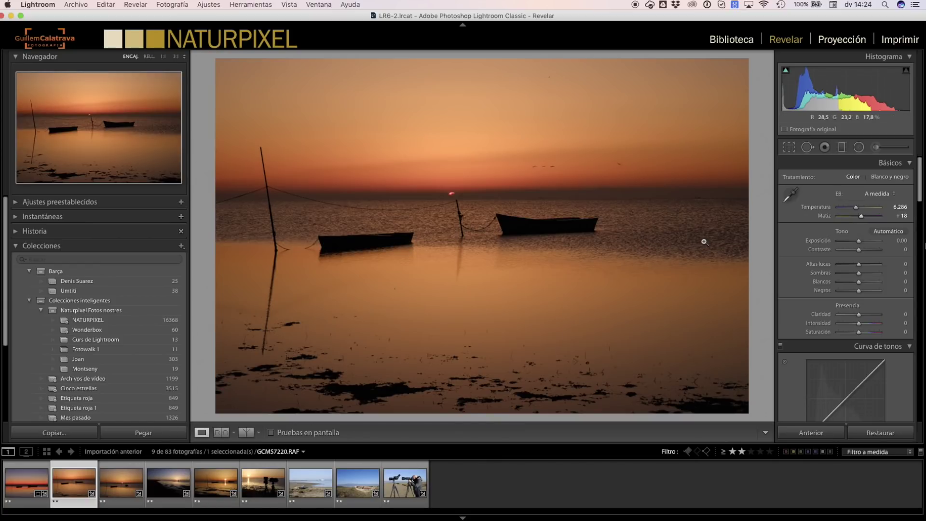
pyautogui.moveTo(825, 218); pyautogui.dragTo(854, 220)
# - Crop GCMS7220 in from the bottom-right corner, shift the boats within the frame, and apply
pyautogui.click(789, 148)
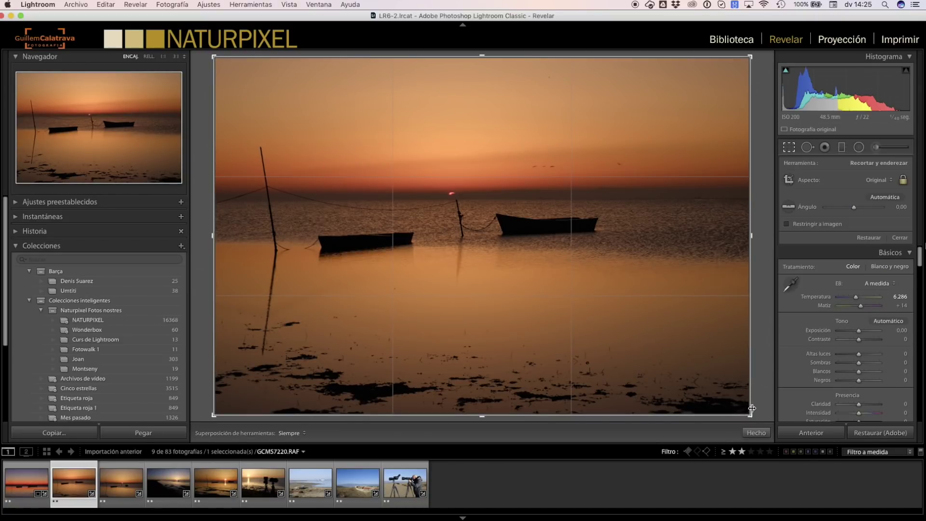
pyautogui.moveTo(750, 414); pyautogui.dragTo(742, 400)
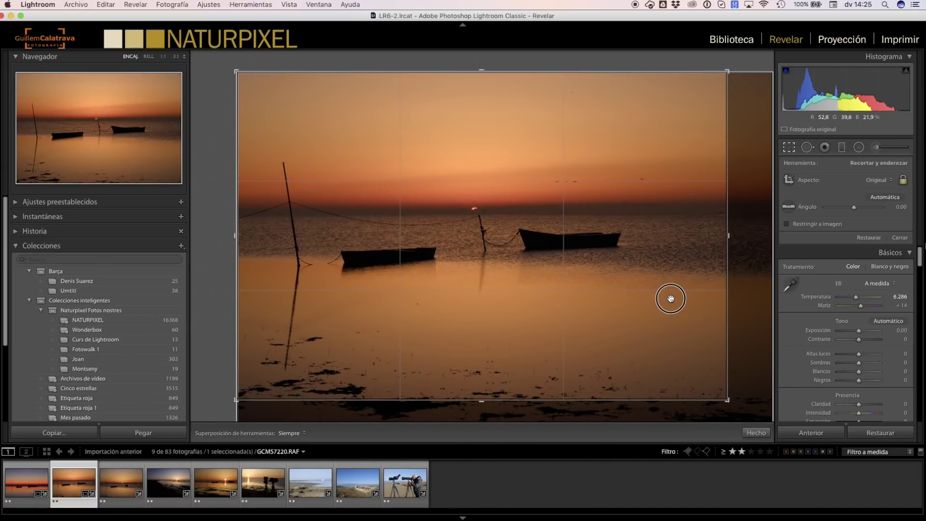
pyautogui.moveTo(672, 300); pyautogui.dragTo(659, 302)
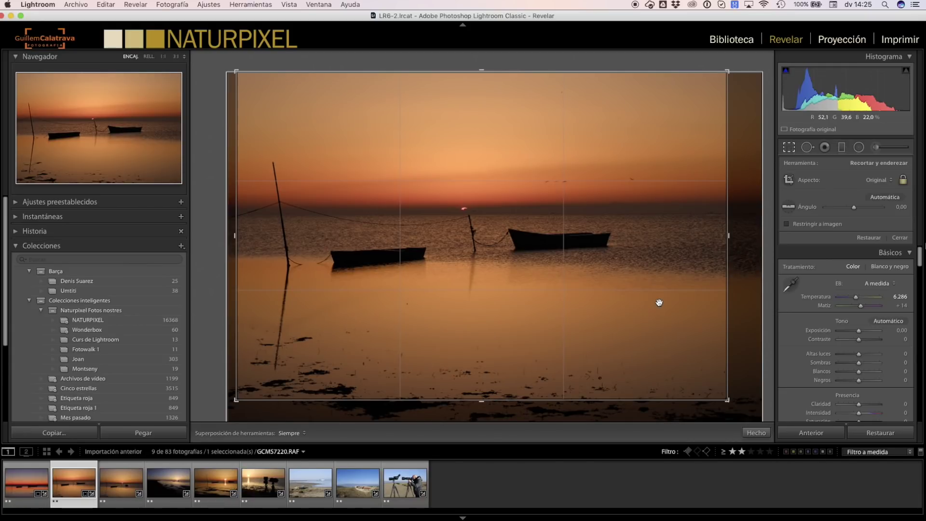
pyautogui.press('Return')
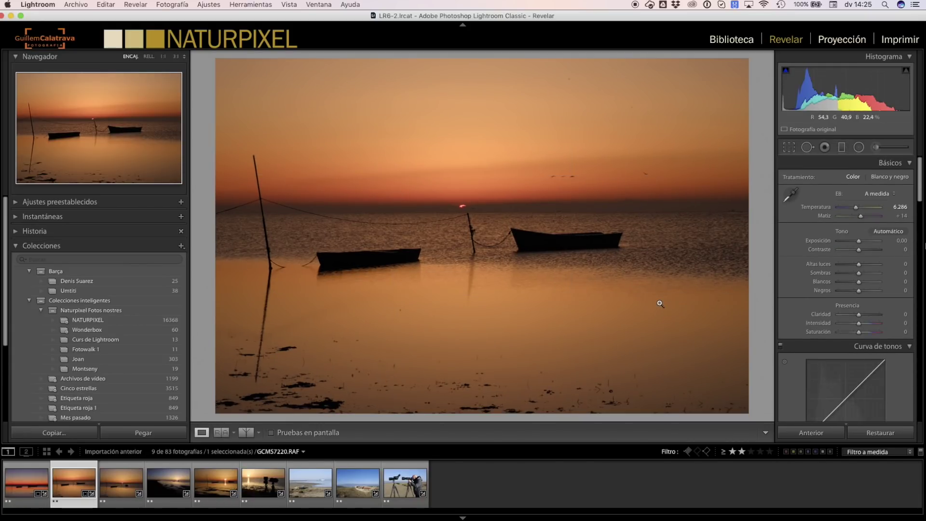
# - Set exposure +0.25, contrast +38, shadows +33, blacks −10, clarity/vibrance +5, saturation +7
pyautogui.click(860, 242)
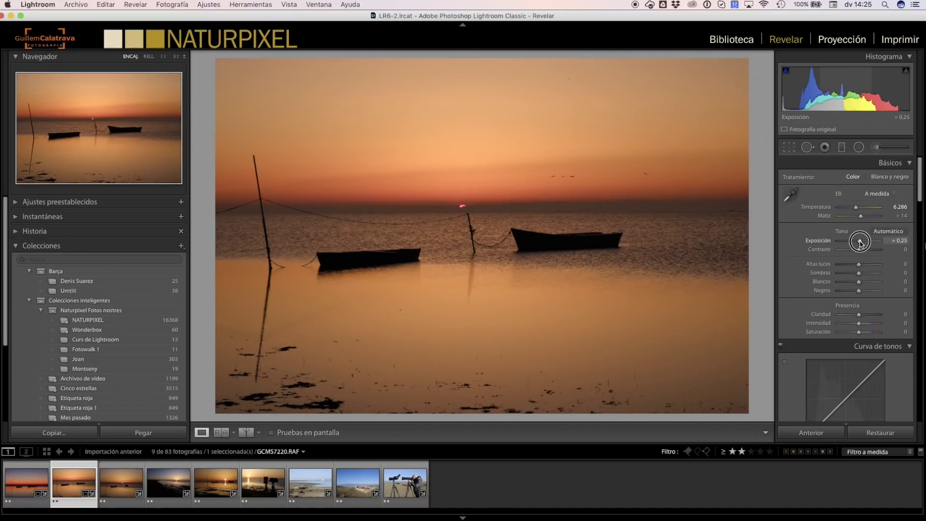
pyautogui.moveTo(859, 251)
pyautogui.mouseDown()
pyautogui.moveTo(867, 250)
pyautogui.moveTo(855, 265)
pyautogui.moveTo(867, 274)
pyautogui.mouseUp()
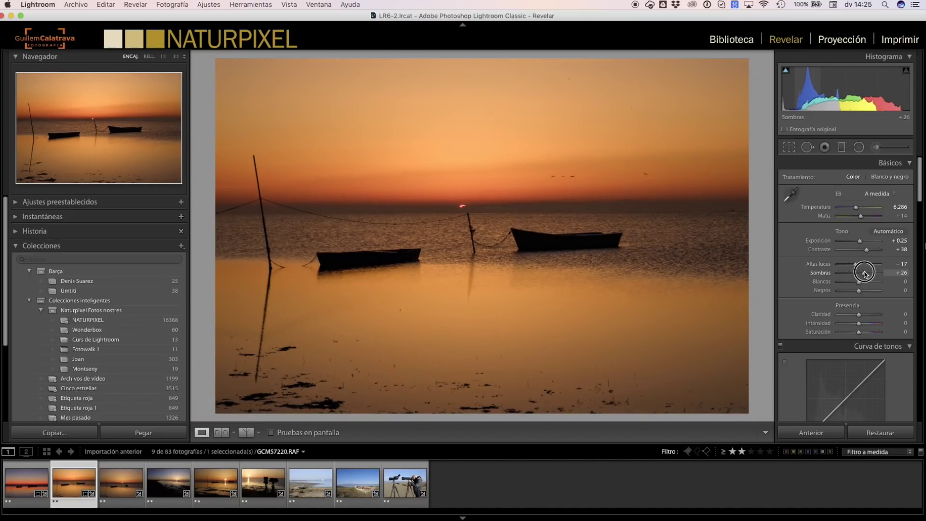
pyautogui.moveTo(867, 274); pyautogui.dragTo(855, 289)
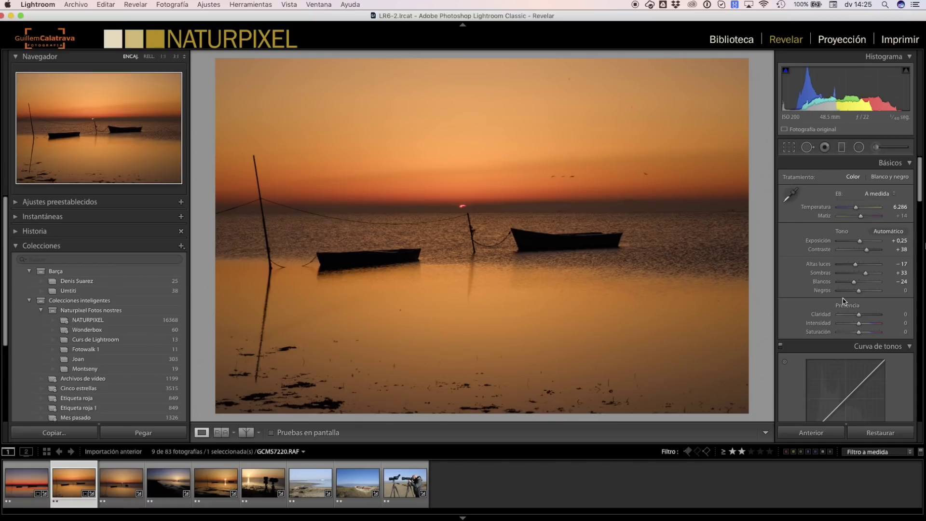
pyautogui.moveTo(859, 291); pyautogui.dragTo(857, 291)
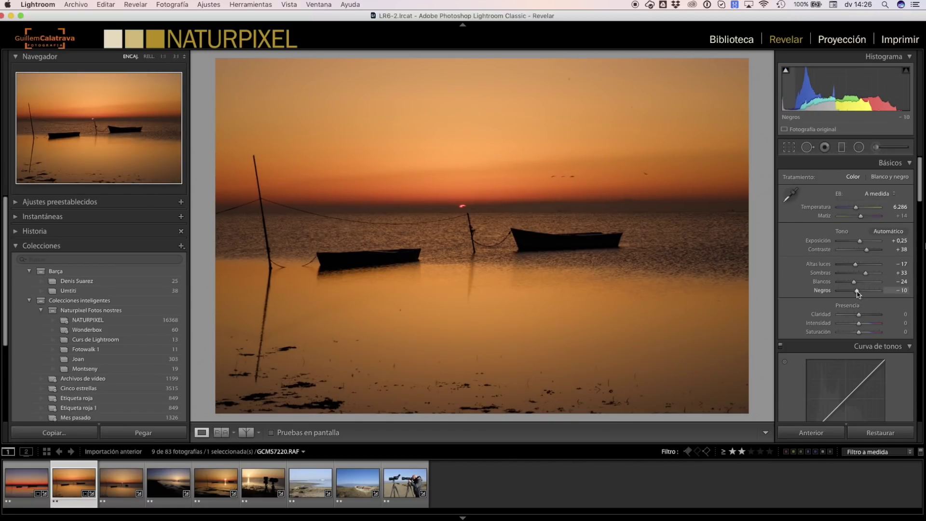
pyautogui.moveTo(859, 314); pyautogui.dragTo(860, 332)
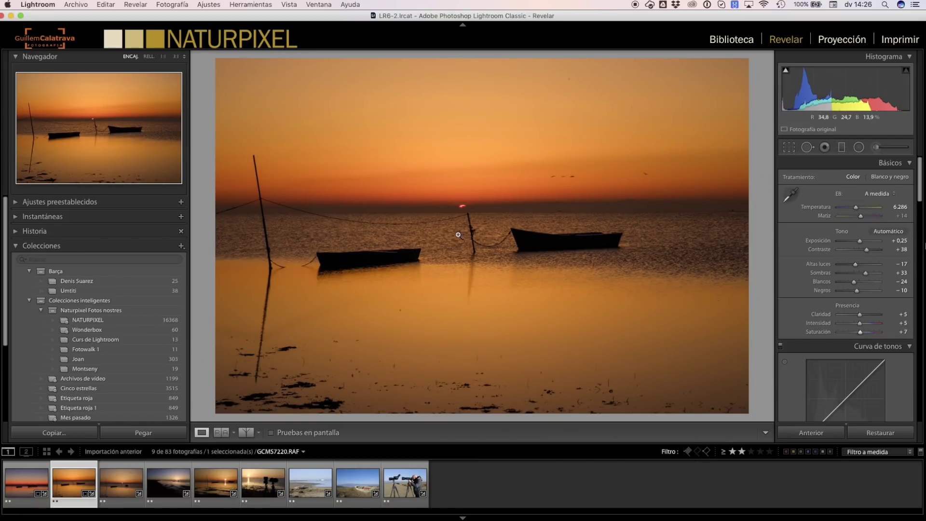
pyautogui.moveTo(466, 206); pyautogui.dragTo(487, 245)
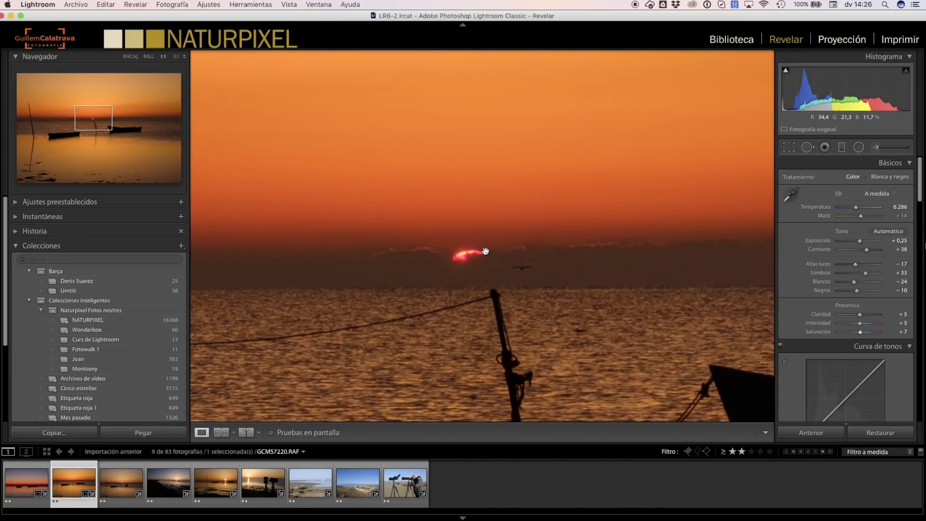
pyautogui.moveTo(487, 245); pyautogui.dragTo(481, 212)
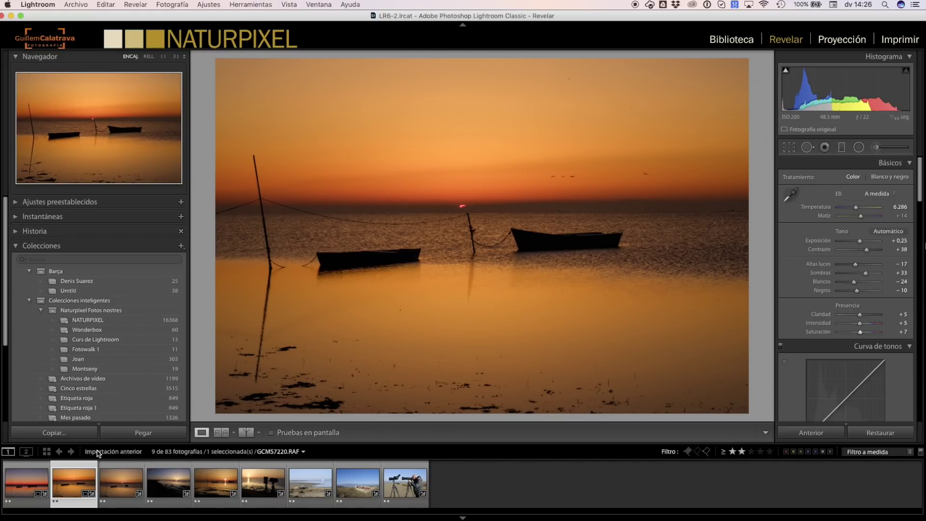
# - Copy the boats photo's settings and paste them onto the next sunset, GCMS7224.RAF
pyautogui.moveTo(113, 451)
pyautogui.hotkey('ctrl', 'shift', 'c')
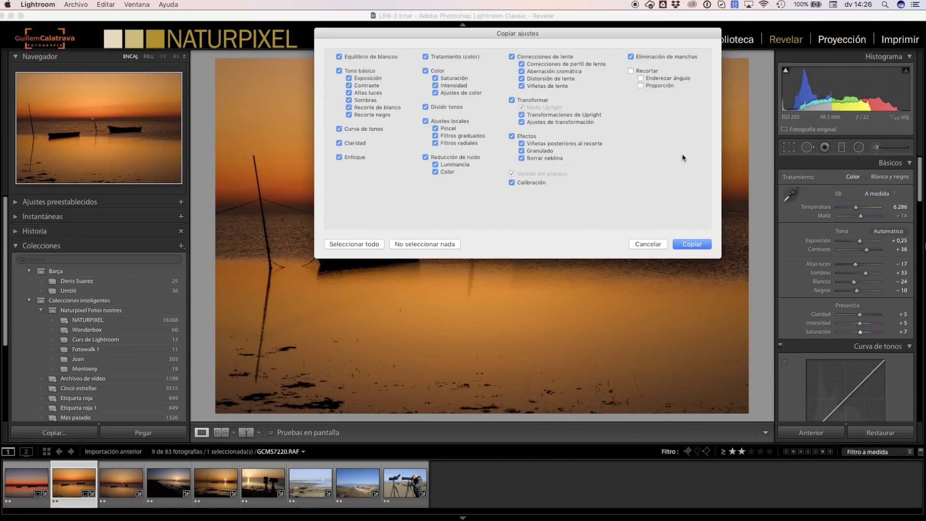
pyautogui.click(696, 244)
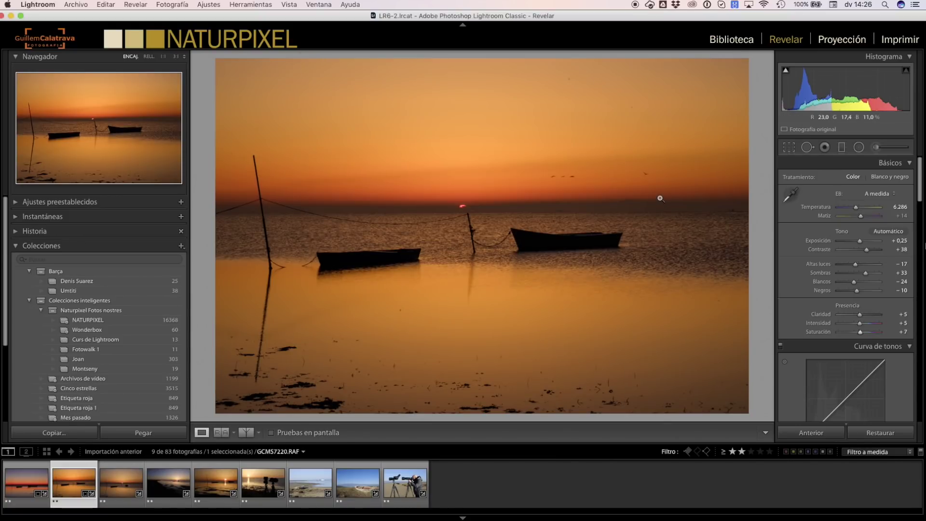
pyautogui.press('Right')
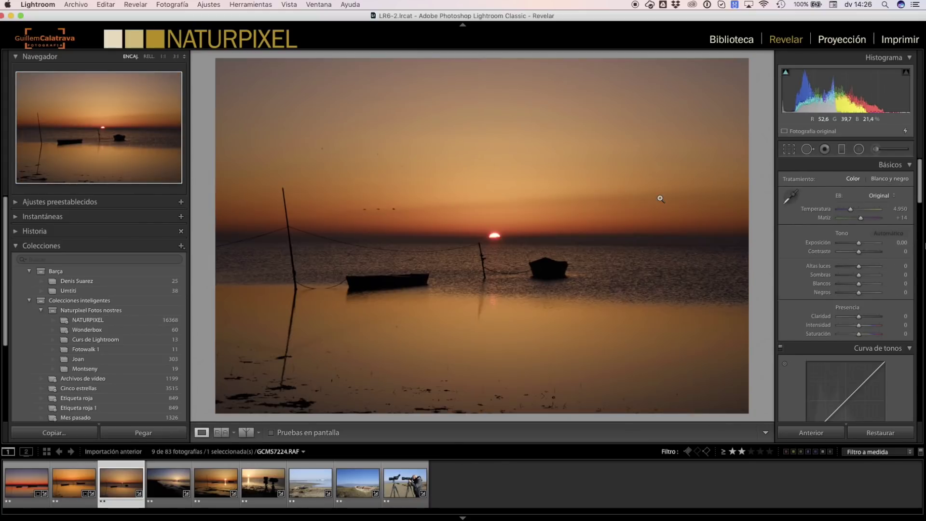
pyautogui.hotkey('ctrl', 'shift', 'v')
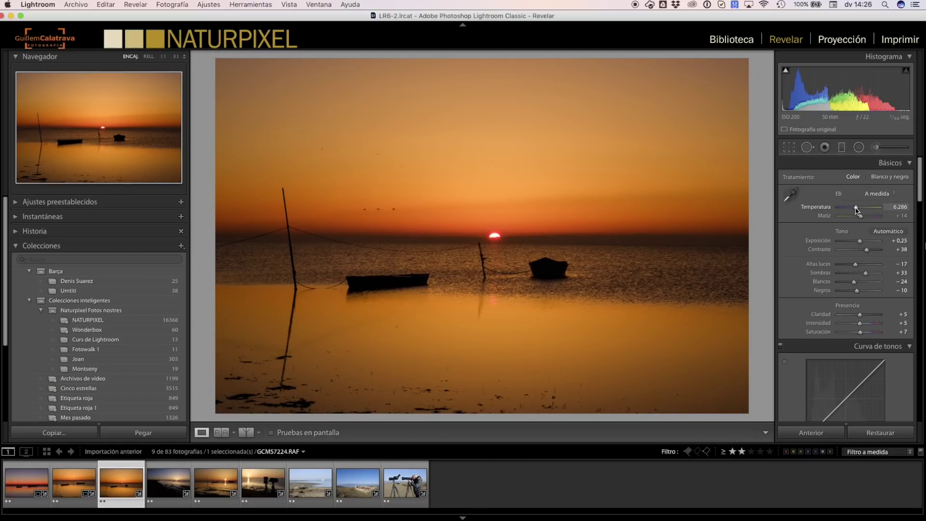
# - Cool the temperature to 5,453 and straighten the photo by −0,26
pyautogui.moveTo(857, 208); pyautogui.dragTo(852, 210)
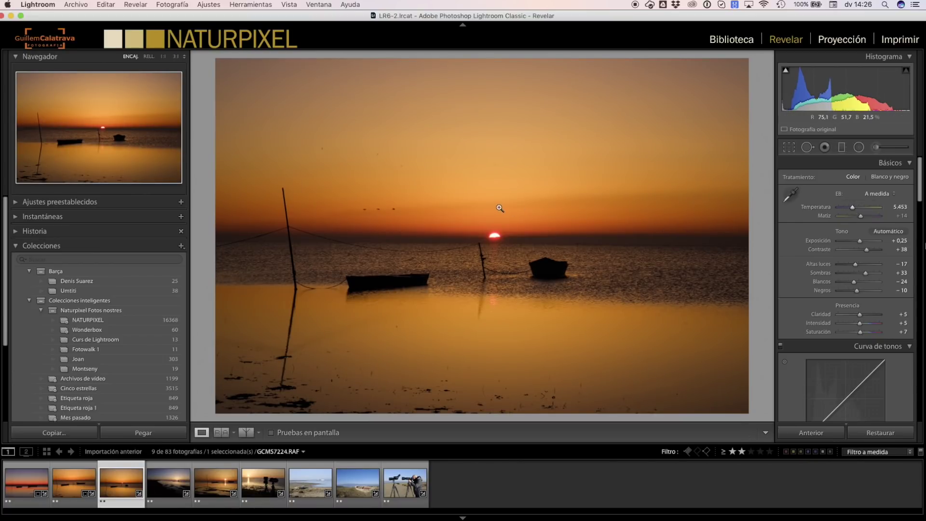
pyautogui.click(785, 148)
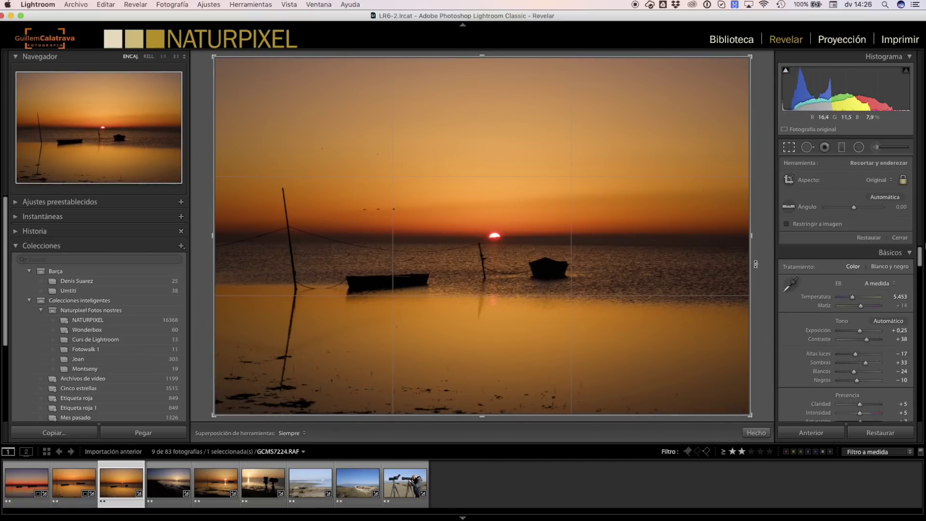
pyautogui.moveTo(765, 261); pyautogui.dragTo(711, 269)
pyautogui.moveTo(215, 413); pyautogui.dragTo(220, 408)
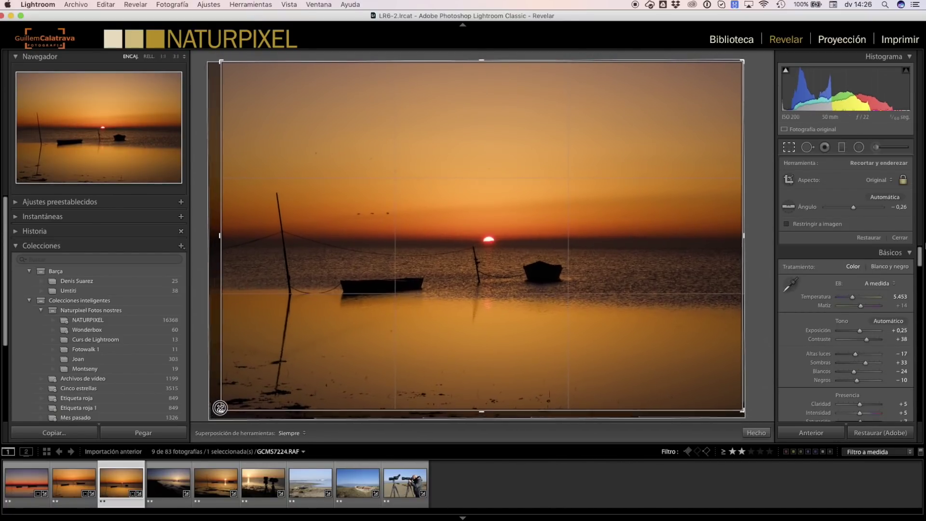
# - Crop tighter around the boats and sun, then compare it with the first boats photo
pyautogui.moveTo(742, 61); pyautogui.dragTo(668, 112)
pyautogui.moveTo(606, 192); pyautogui.dragTo(608, 193)
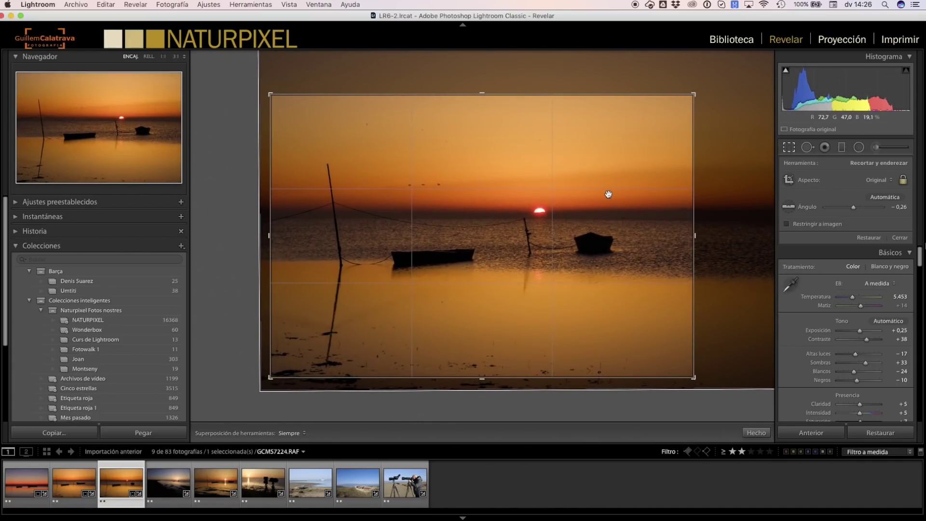
pyautogui.press('Return')
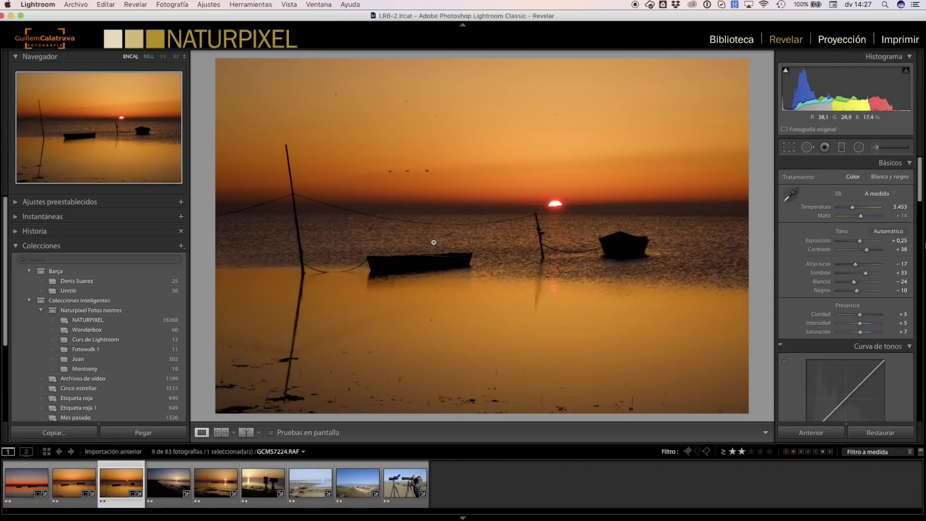
pyautogui.click(74, 482)
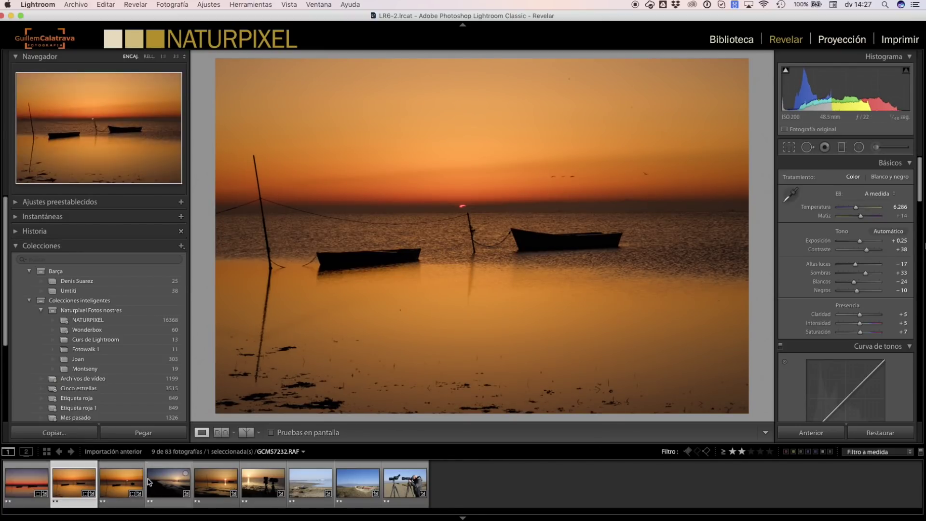
pyautogui.press('Right')
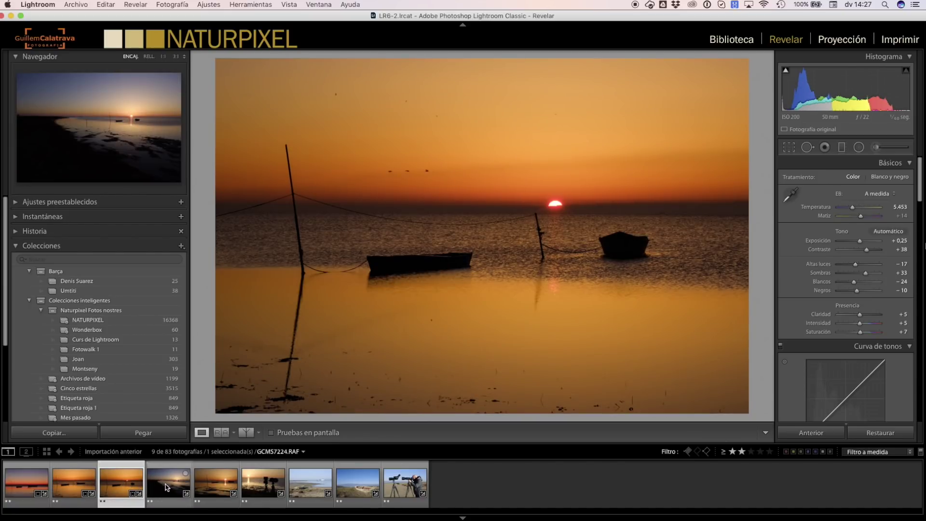
# - Open the shoreline sunset GCMS7232.RAF and try a slight rotation in Crop & Straighten
pyautogui.click(166, 485)
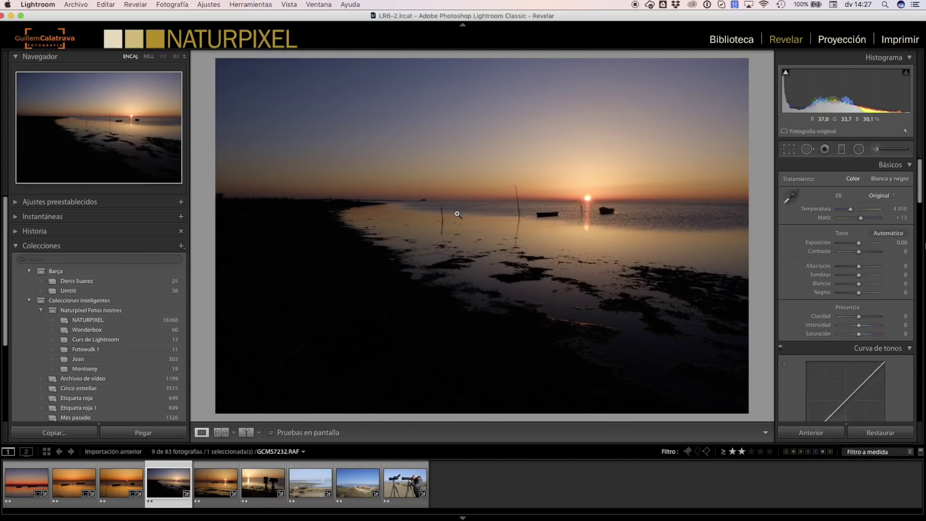
pyautogui.press('r')
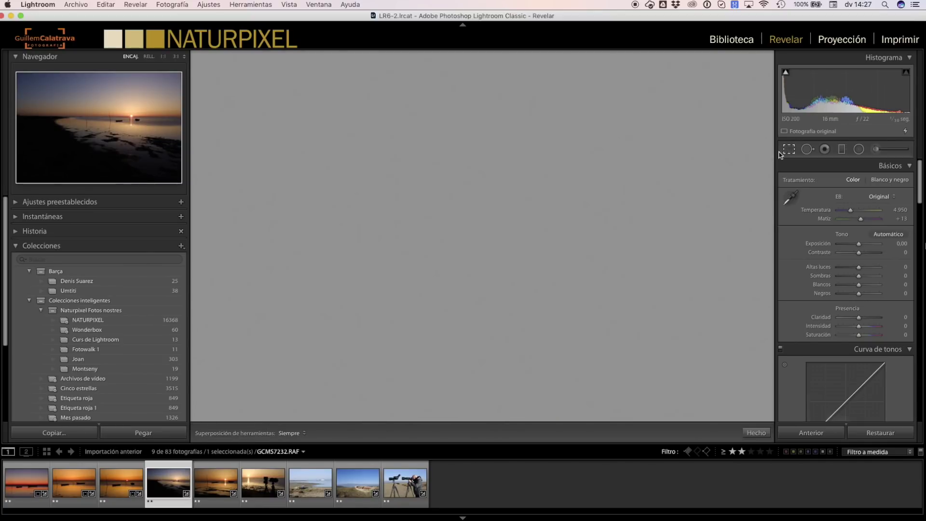
pyautogui.moveTo(764, 223); pyautogui.dragTo(767, 223)
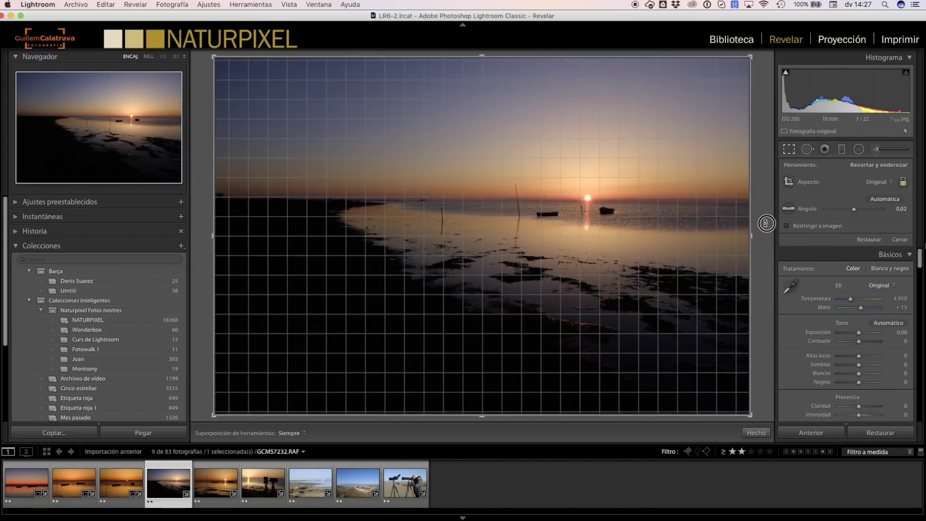
pyautogui.moveTo(767, 223); pyautogui.dragTo(765, 229)
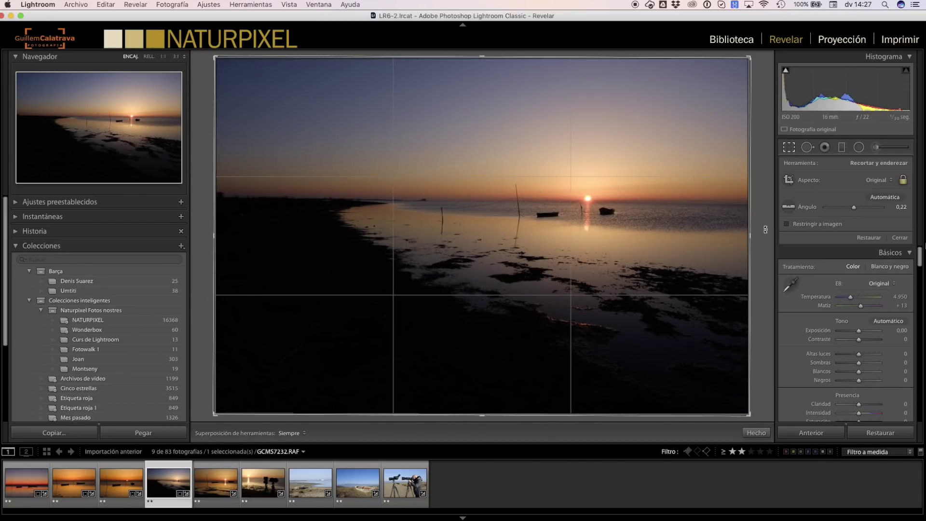
pyautogui.press('Return')
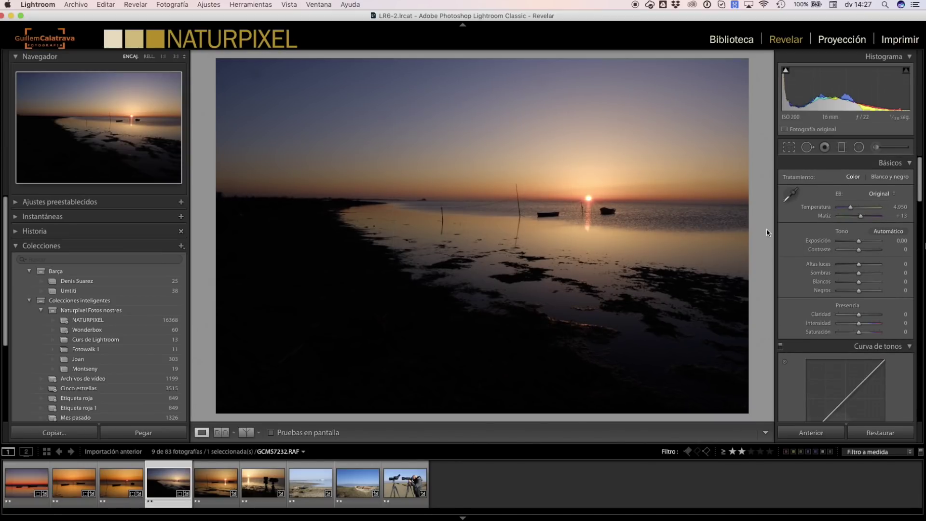
# - Level the horizon along the shoreline to an angle of −0,71
pyautogui.click(789, 147)
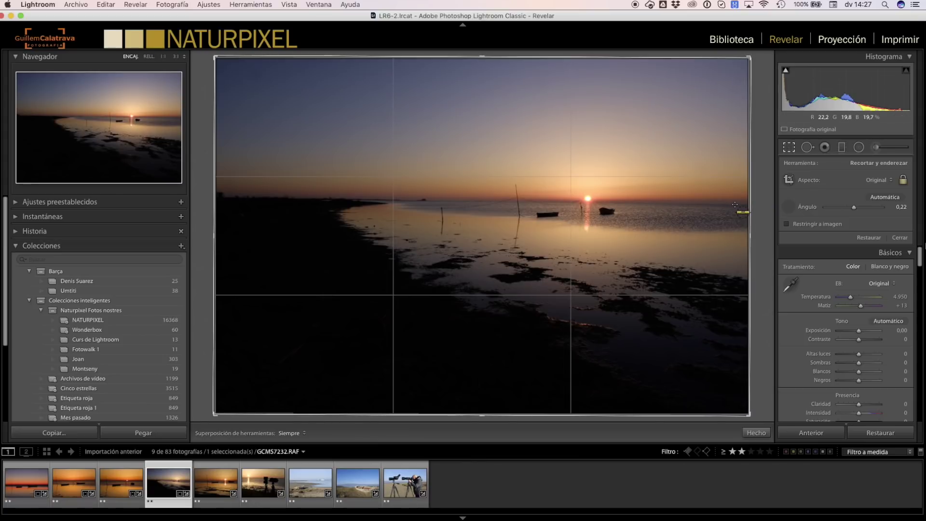
pyautogui.moveTo(735, 205); pyautogui.dragTo(375, 199)
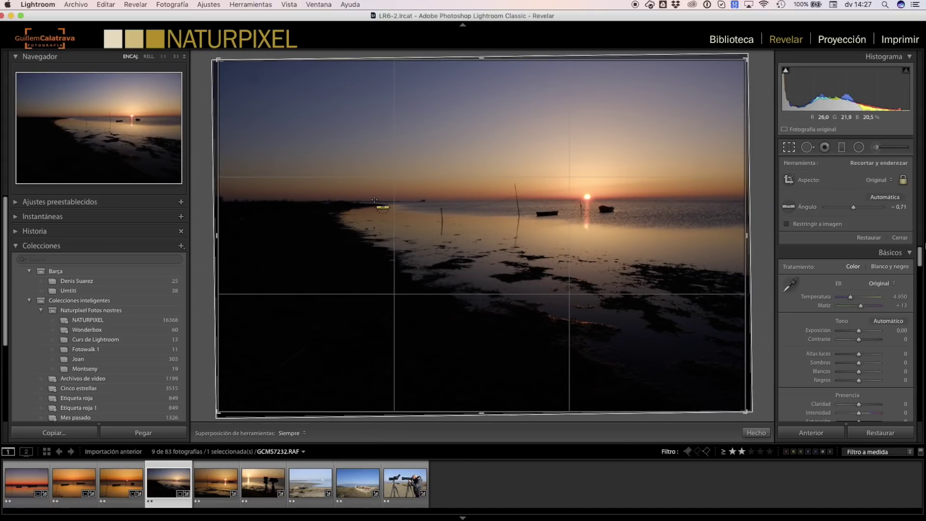
pyautogui.press('Return')
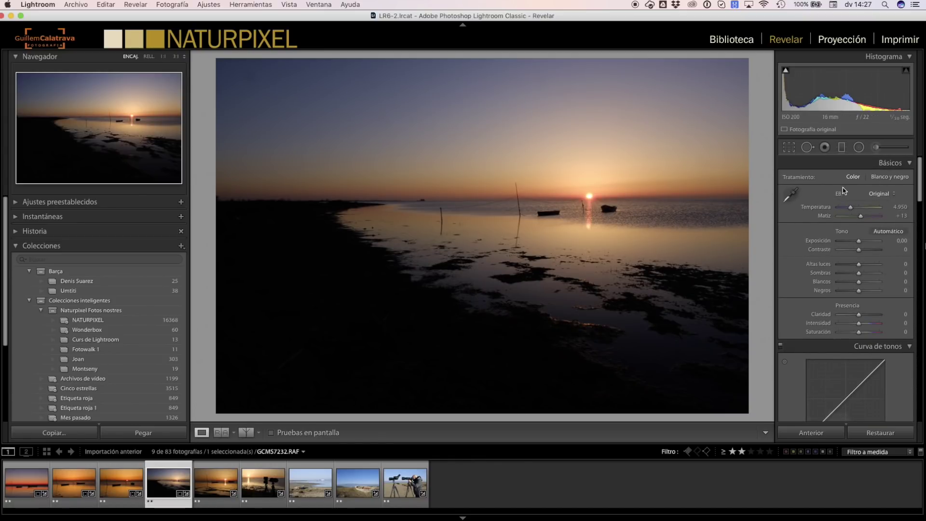
# - Paste the copied settings, cool the temperature, and set exposure +0,85, shadows +100, contrast +52, blacks +2
pyautogui.press('super+shift+v')
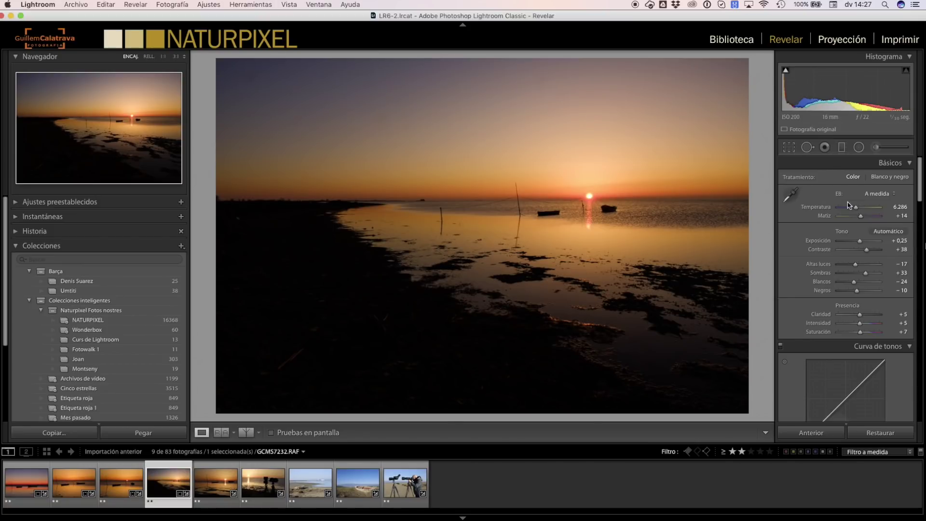
pyautogui.moveTo(856, 207); pyautogui.dragTo(853, 211)
pyautogui.moveTo(859, 240); pyautogui.dragTo(865, 242)
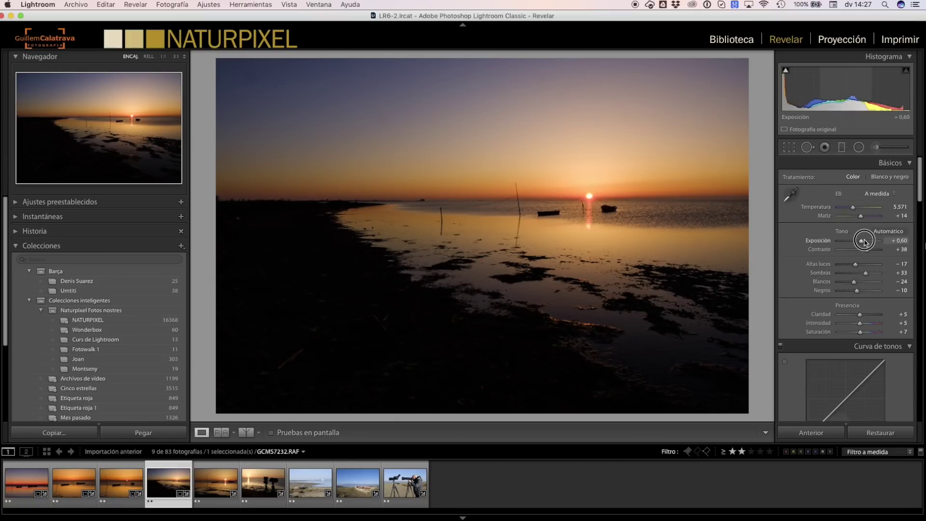
pyautogui.moveTo(865, 273); pyautogui.dragTo(887, 274)
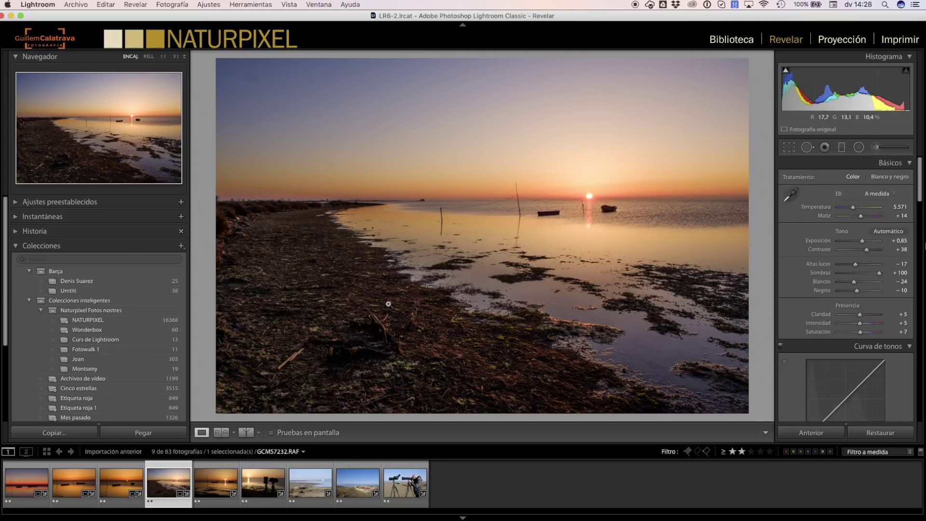
pyautogui.moveTo(869, 255); pyautogui.dragTo(849, 265)
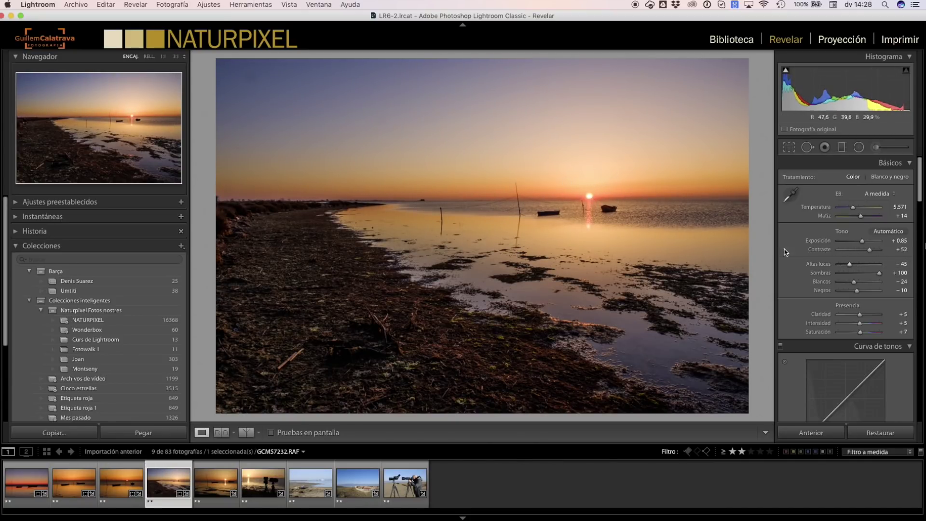
pyautogui.moveTo(858, 292); pyautogui.dragTo(860, 292)
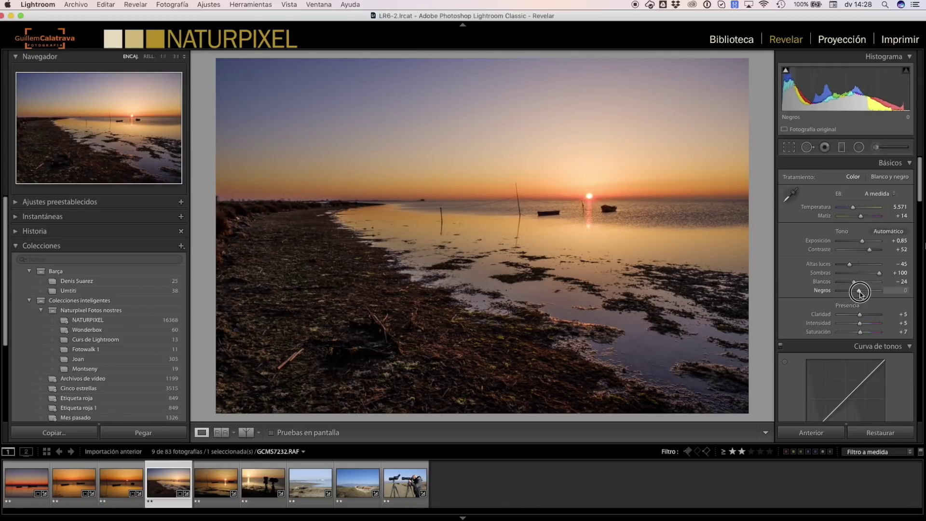
pyautogui.moveTo(859, 294); pyautogui.dragTo(860, 296)
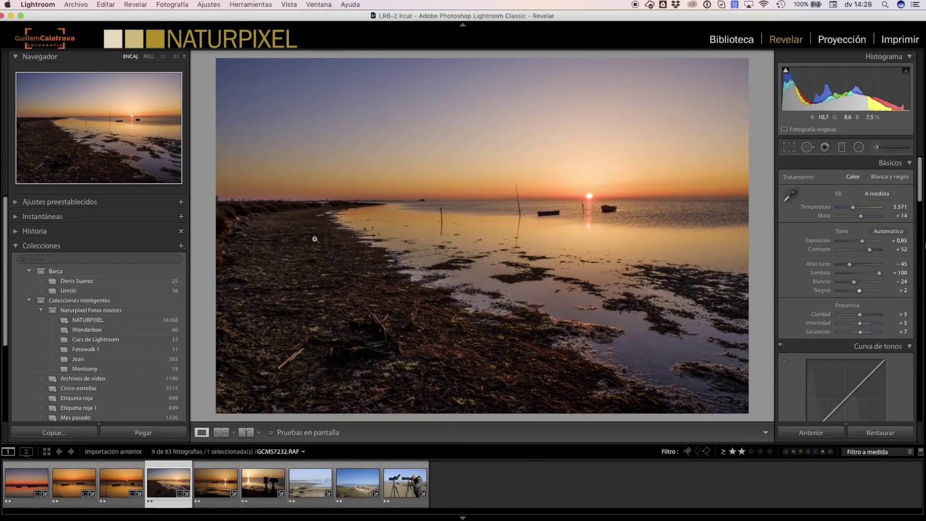
# - Zoom to 1:1 on the upper-left sky and heal the first dust spot
pyautogui.click(244, 115)
pyautogui.moveTo(310, 175)
pyautogui.mouseDown()
pyautogui.moveTo(492, 254)
pyautogui.moveTo(515, 277)
pyautogui.mouseUp()
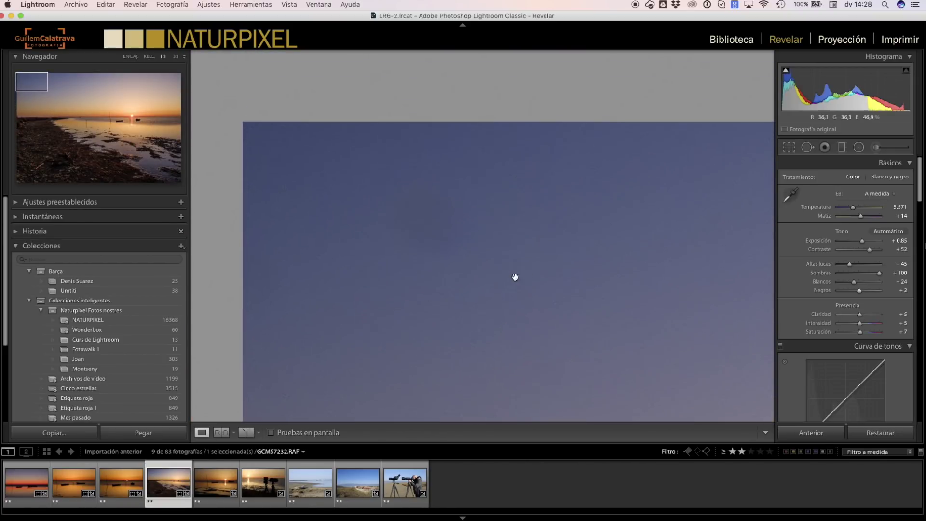
pyautogui.click(812, 150)
pyautogui.moveTo(431, 224)
pyautogui.mouseDown()
pyautogui.moveTo(403, 197)
pyautogui.moveTo(404, 224)
pyautogui.moveTo(438, 219)
pyautogui.moveTo(421, 219)
pyautogui.mouseUp()
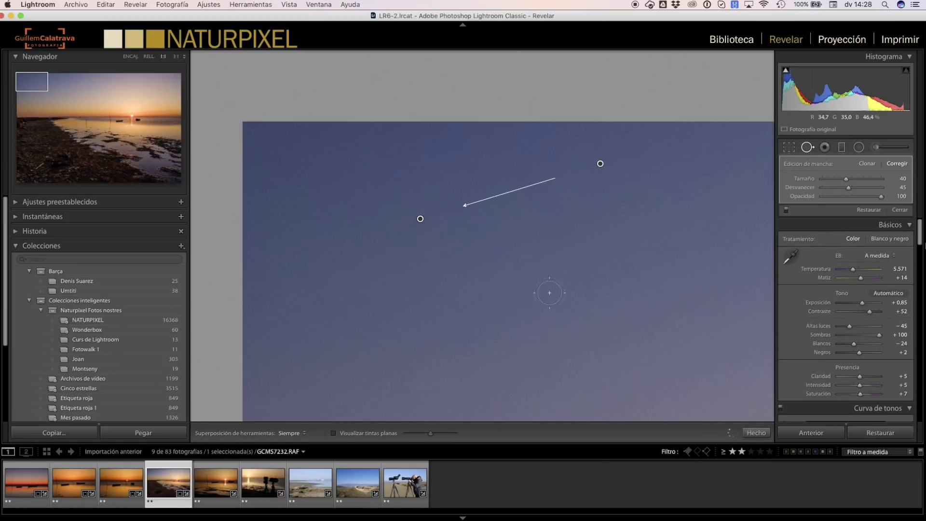
# - Heal a second sky spot, return to the full view, and open the boats-at-sunset photo
pyautogui.moveTo(422, 364)
pyautogui.mouseDown()
pyautogui.moveTo(438, 208)
pyautogui.moveTo(438, 103)
pyautogui.moveTo(432, 108)
pyautogui.mouseUp()
pyautogui.moveTo(388, 346); pyautogui.dragTo(378, 340)
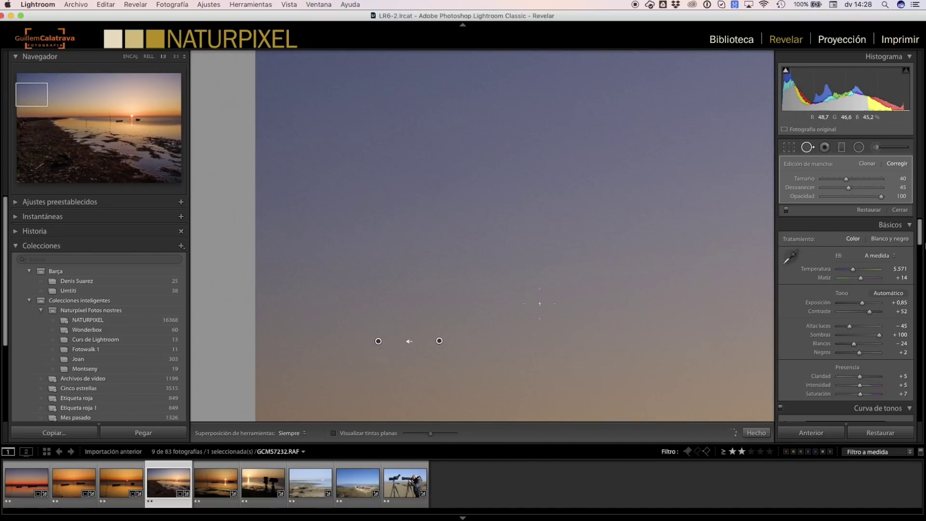
pyautogui.click(507, 235)
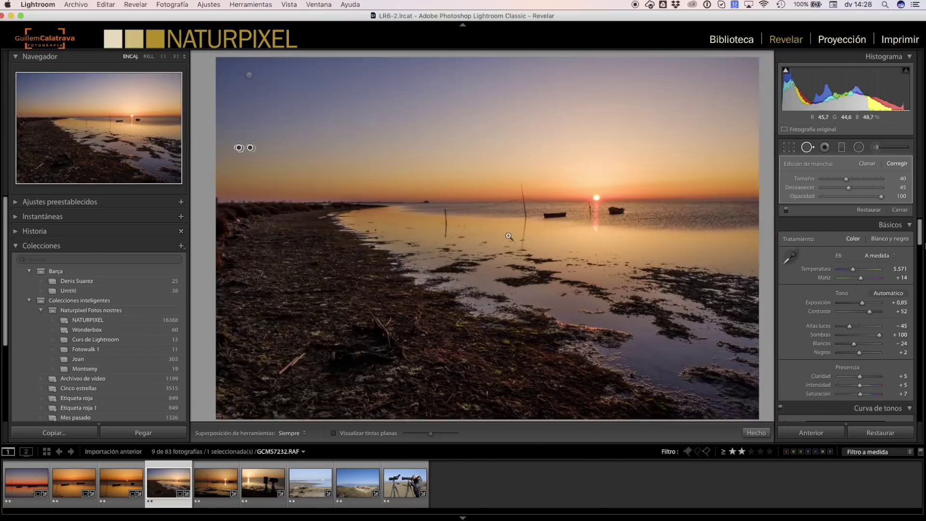
pyautogui.click(756, 433)
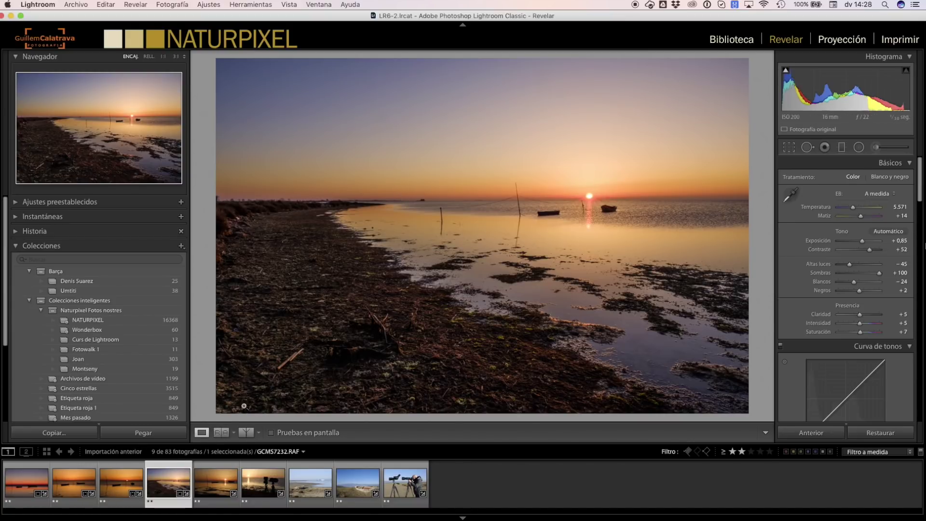
pyautogui.click(216, 480)
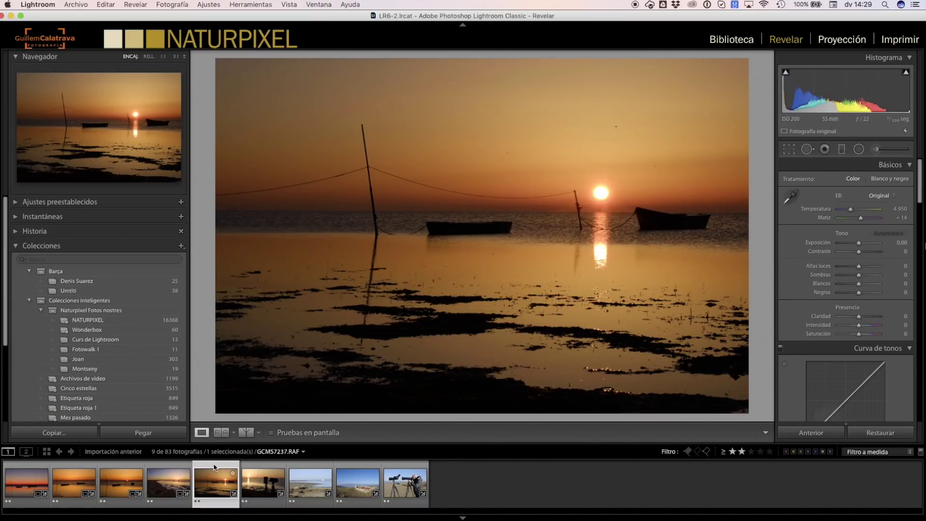
pyautogui.press('super+shift+v')
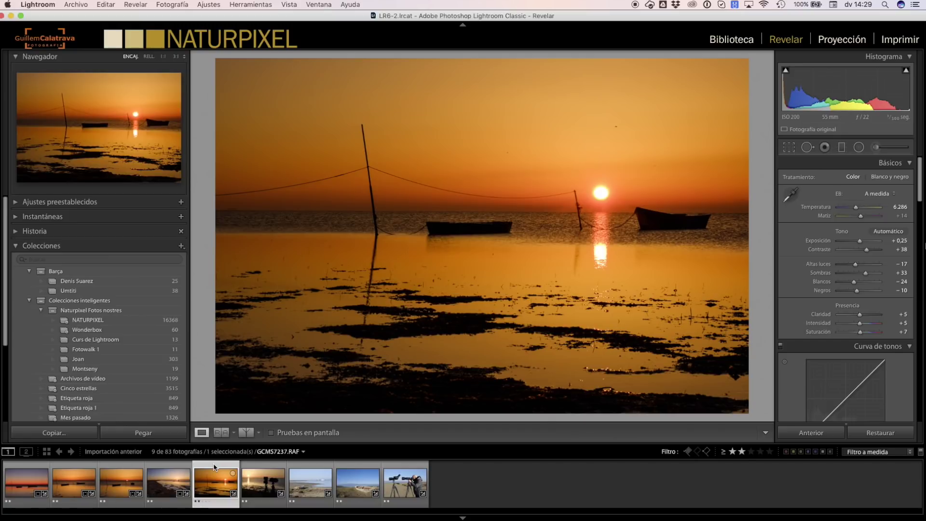
pyautogui.press('super+z')
pyautogui.press('Left')
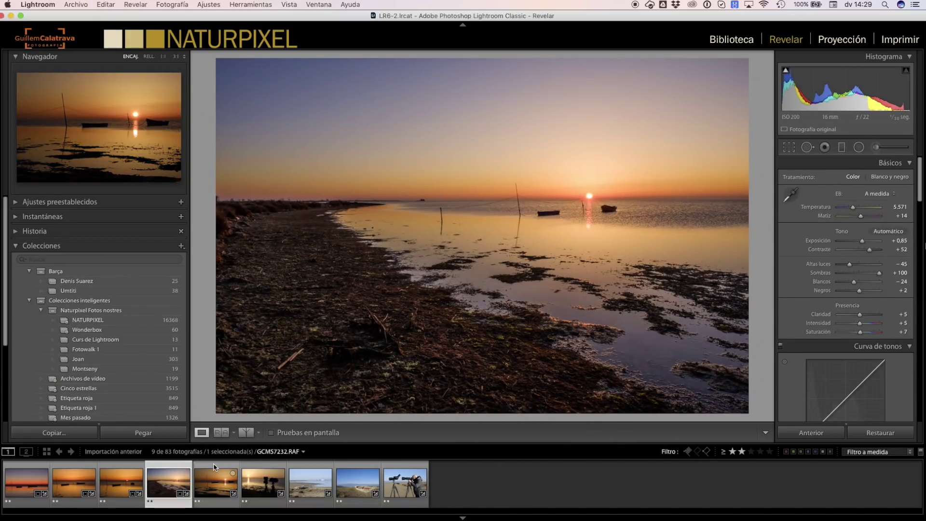
pyautogui.press('super+shift+c')
pyautogui.press('Return')
pyautogui.press('Right')
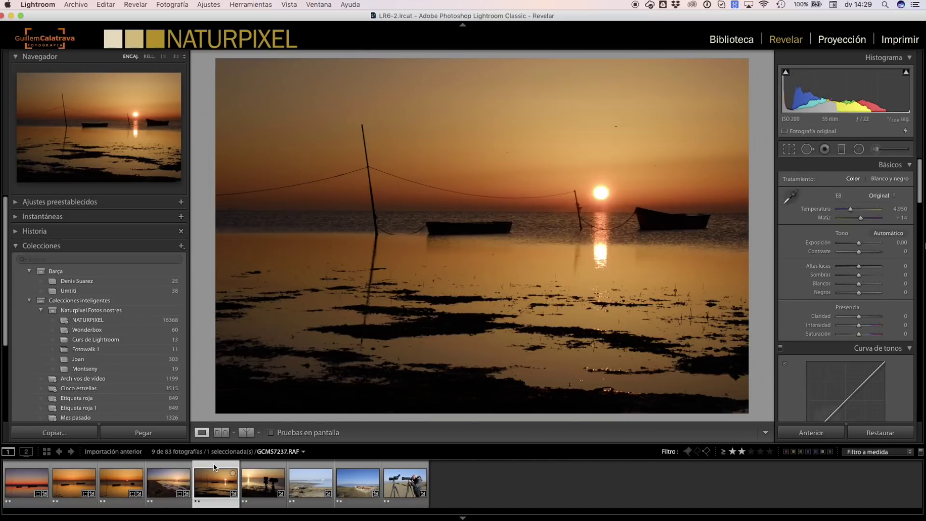
pyautogui.press('super+shift+v')
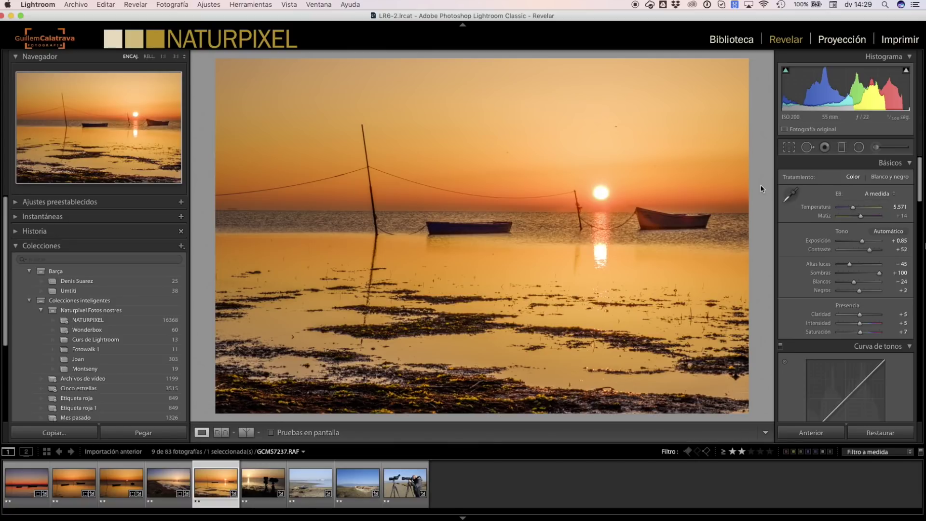
pyautogui.press('super+z')
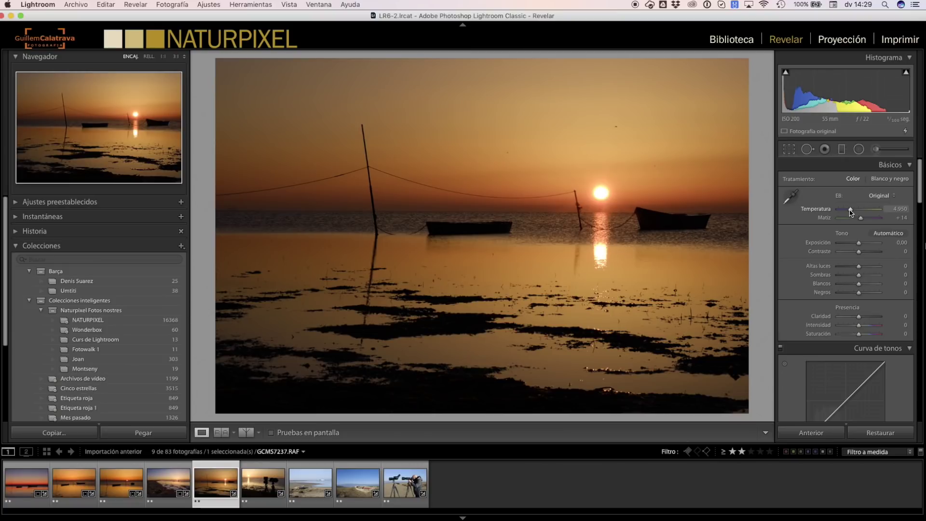
# - Raise exposure to +0.50, pull whites to −24 and add +5 clarity on GCMS7237.RAF
pyautogui.moveTo(858, 243)
pyautogui.mouseDown()
pyautogui.moveTo(865, 249)
pyautogui.moveTo(848, 269)
pyautogui.moveTo(869, 275)
pyautogui.mouseUp()
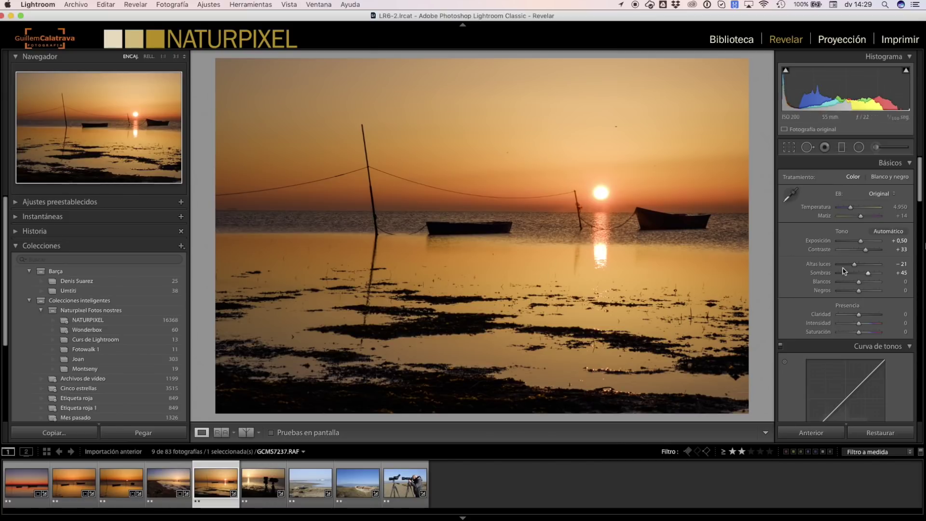
pyautogui.moveTo(858, 281); pyautogui.dragTo(854, 283)
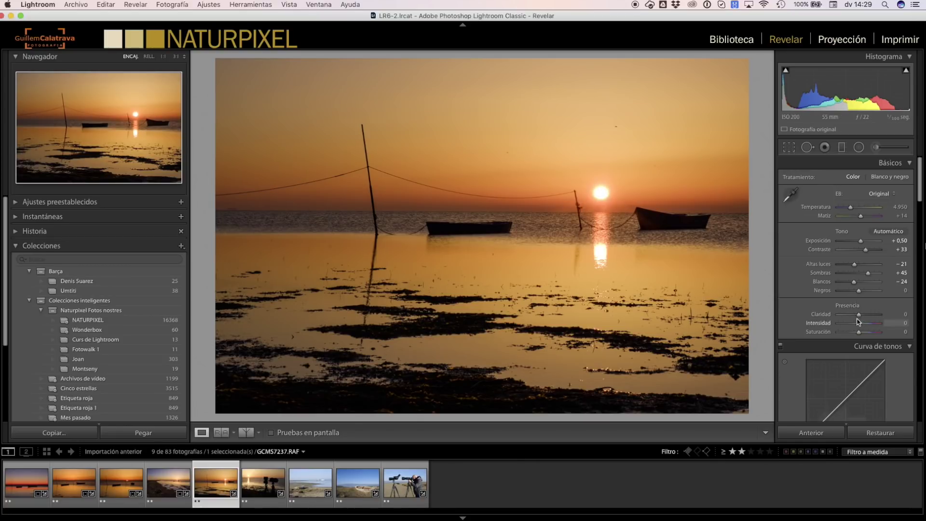
pyautogui.moveTo(858, 315); pyautogui.dragTo(859, 335)
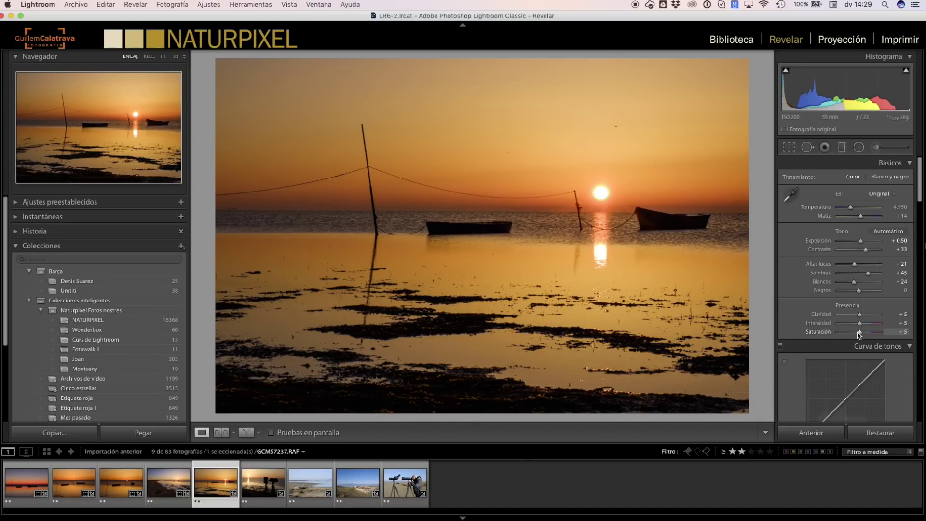
# - Pull the crop in from the top-left corner and reposition the photo inside it
pyautogui.click(789, 147)
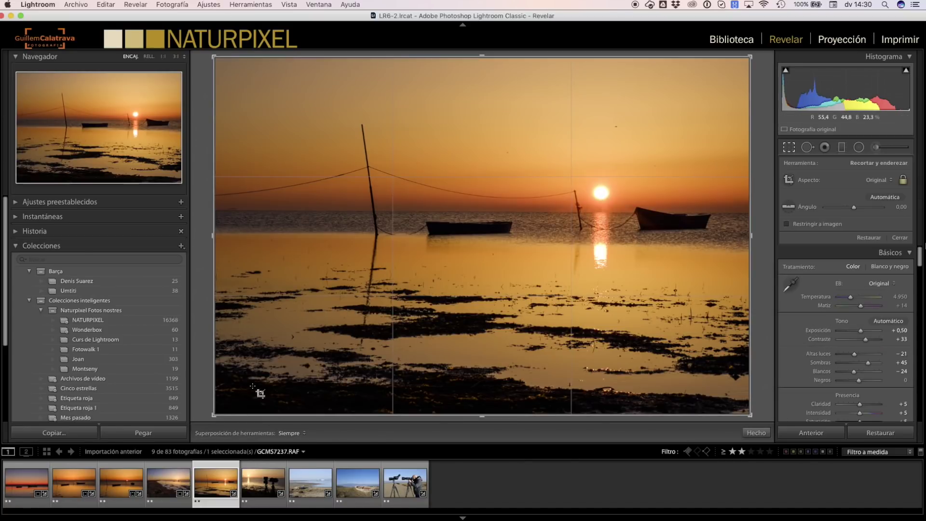
pyautogui.moveTo(215, 58); pyautogui.dragTo(240, 83)
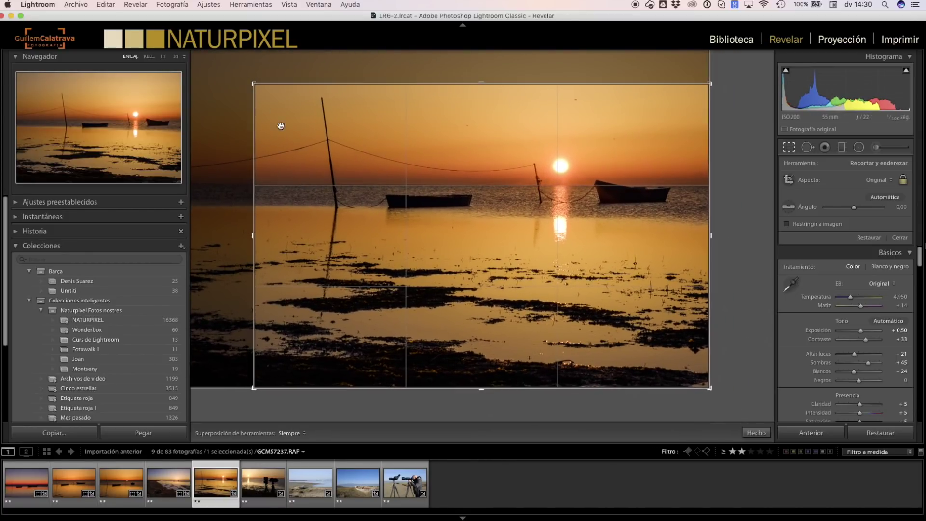
pyautogui.moveTo(564, 311); pyautogui.dragTo(577, 319)
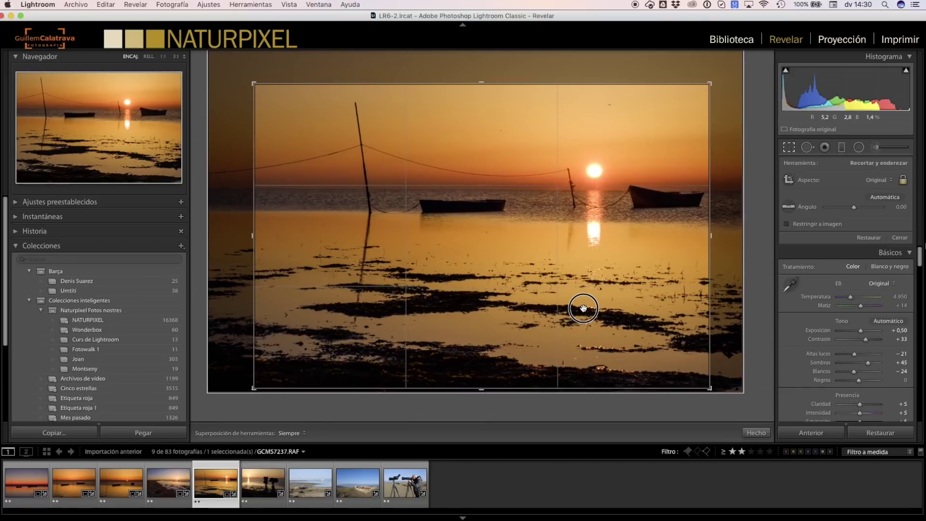
pyautogui.moveTo(577, 319); pyautogui.dragTo(575, 314)
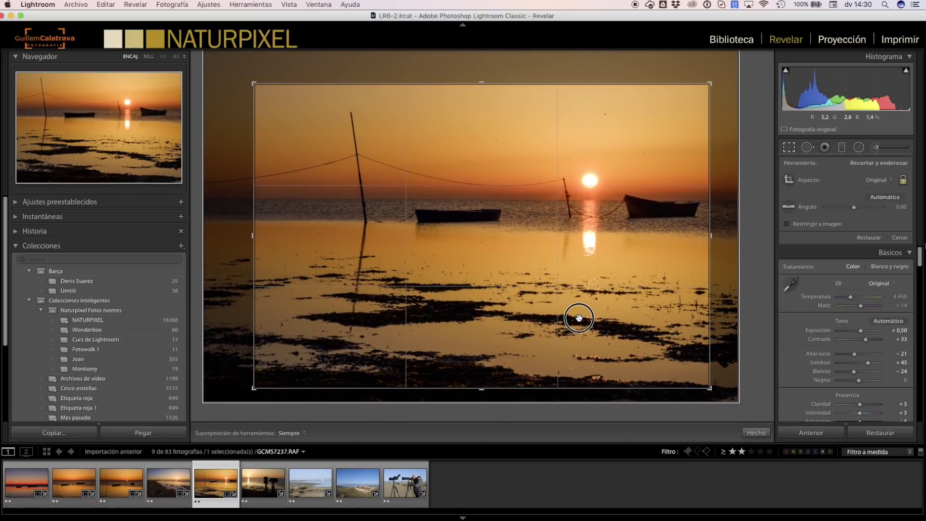
pyautogui.moveTo(575, 314); pyautogui.dragTo(569, 306)
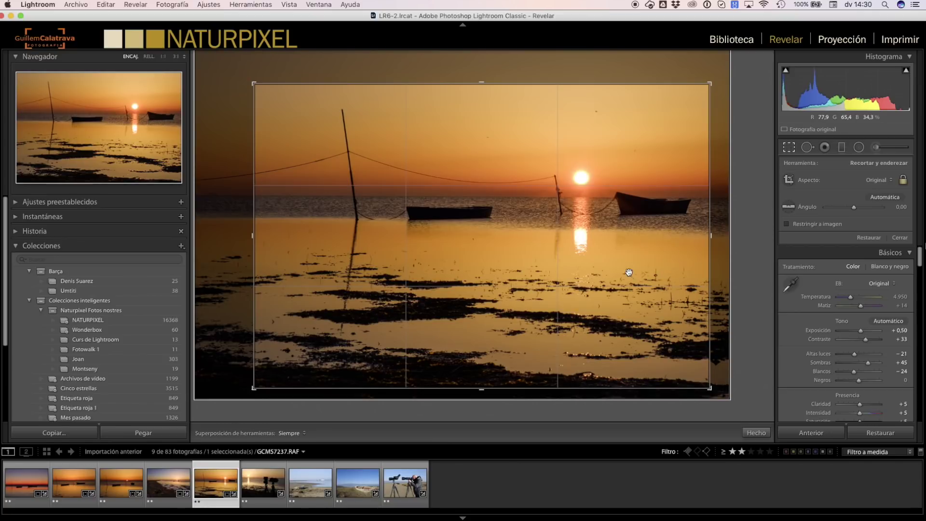
pyautogui.moveTo(629, 272); pyautogui.dragTo(599, 260)
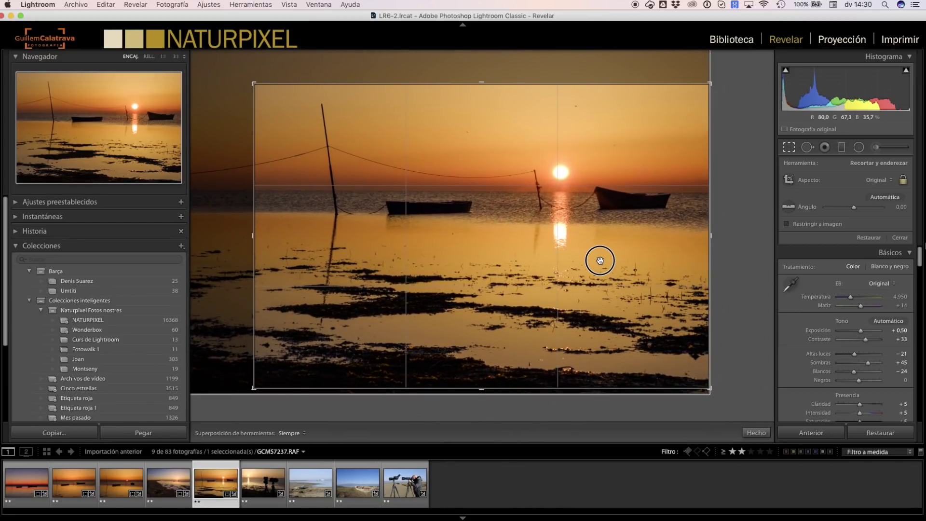
pyautogui.moveTo(600, 260); pyautogui.dragTo(599, 249)
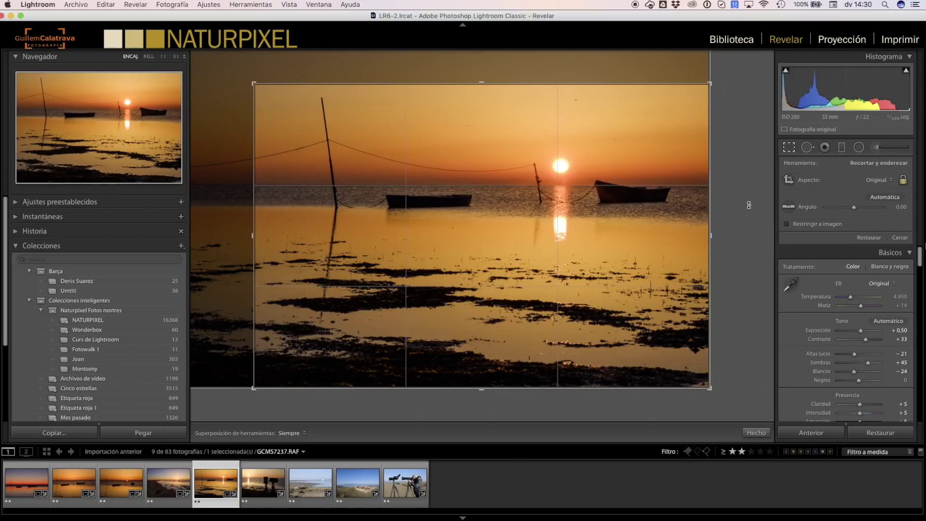
# - Rotate to −0,12 to level the horizon, widen the crop slightly, recentre the boats and apply
pyautogui.moveTo(748, 205); pyautogui.dragTo(743, 206)
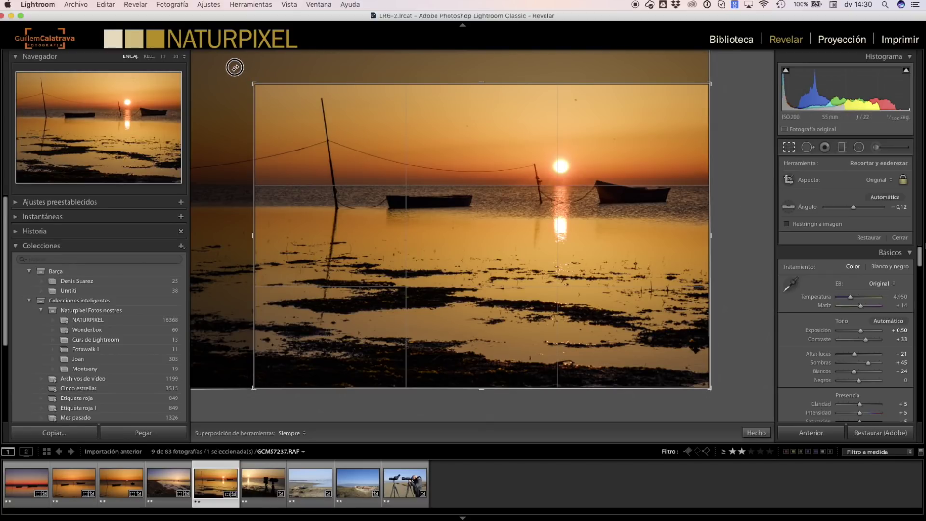
pyautogui.moveTo(438, 159); pyautogui.dragTo(438, 178)
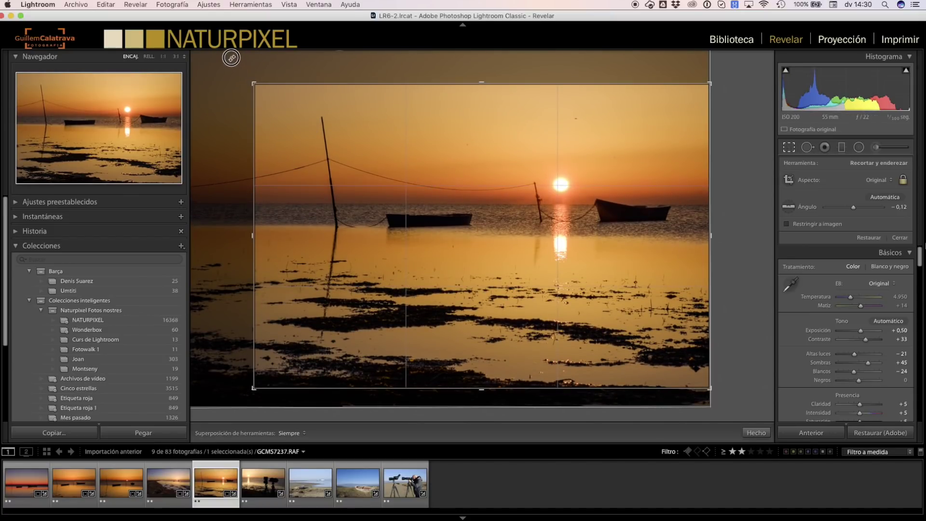
pyautogui.moveTo(404, 142); pyautogui.dragTo(419, 147)
pyautogui.moveTo(254, 83); pyautogui.dragTo(239, 67)
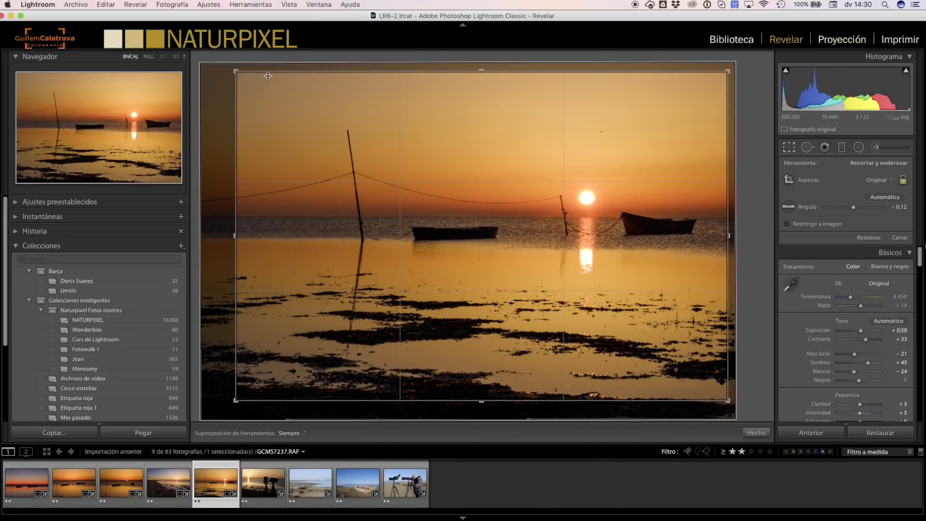
pyautogui.moveTo(628, 228); pyautogui.dragTo(619, 220)
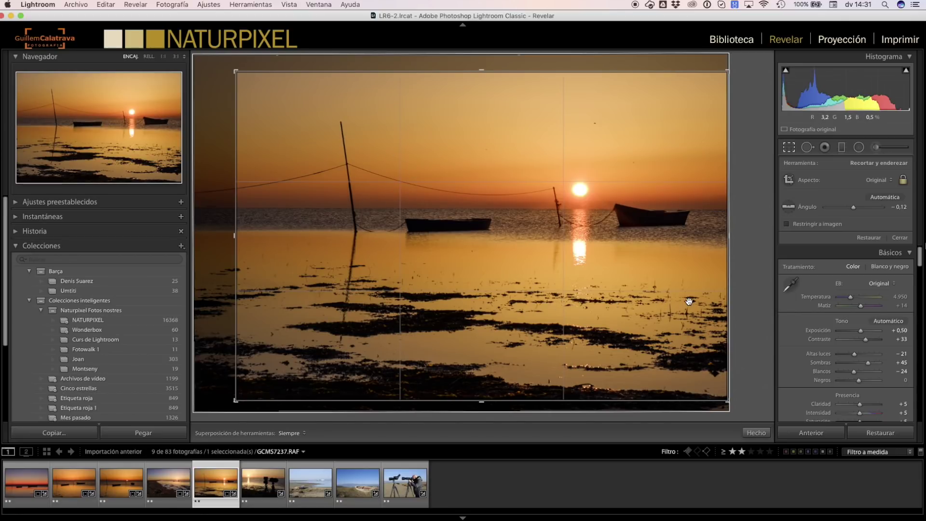
pyautogui.press('Return')
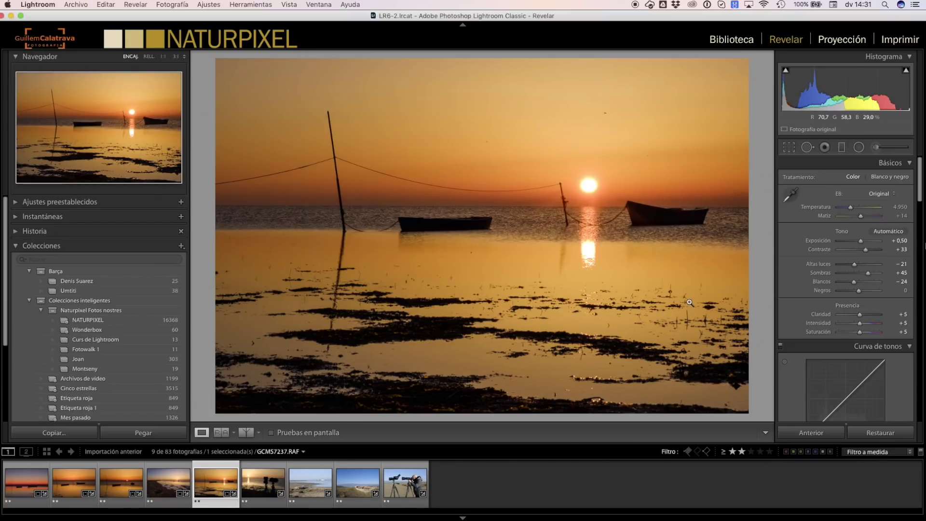
pyautogui.press('Right')
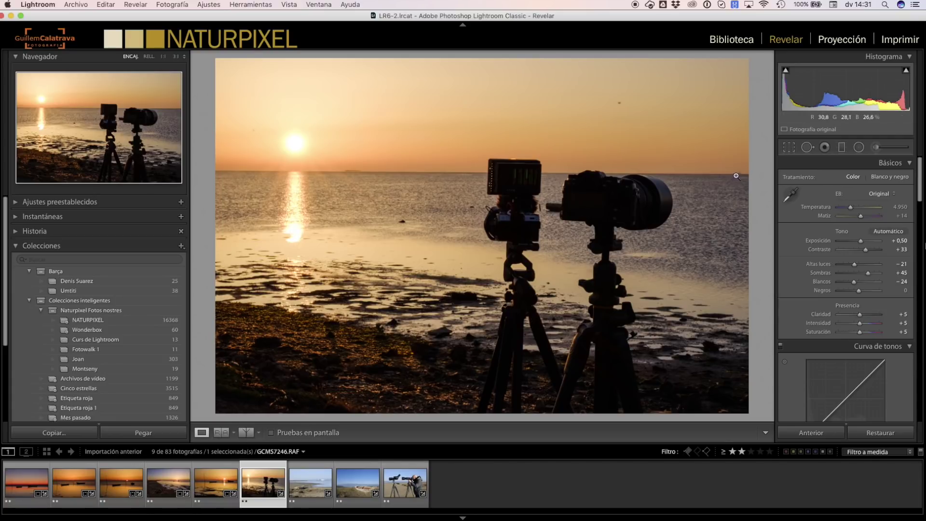
pyautogui.click(789, 147)
pyautogui.moveTo(763, 180); pyautogui.dragTo(761, 180)
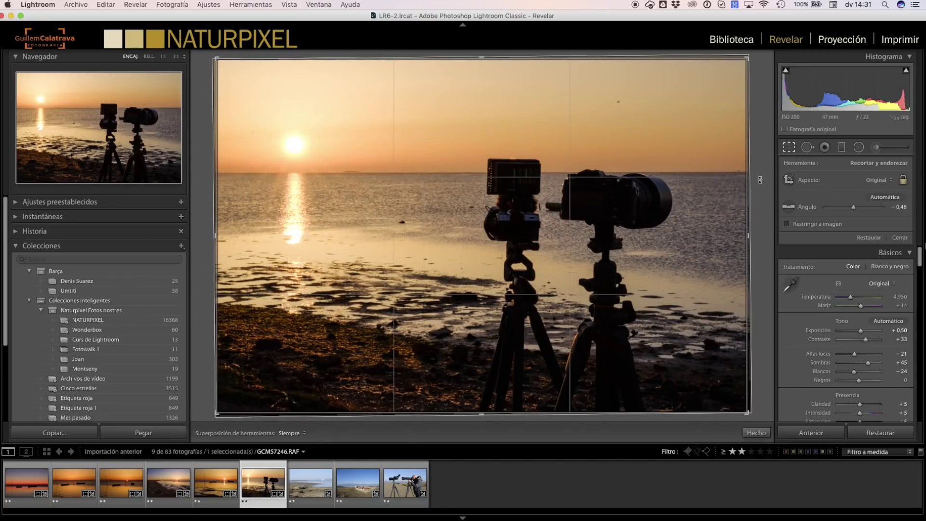
pyautogui.press('Return')
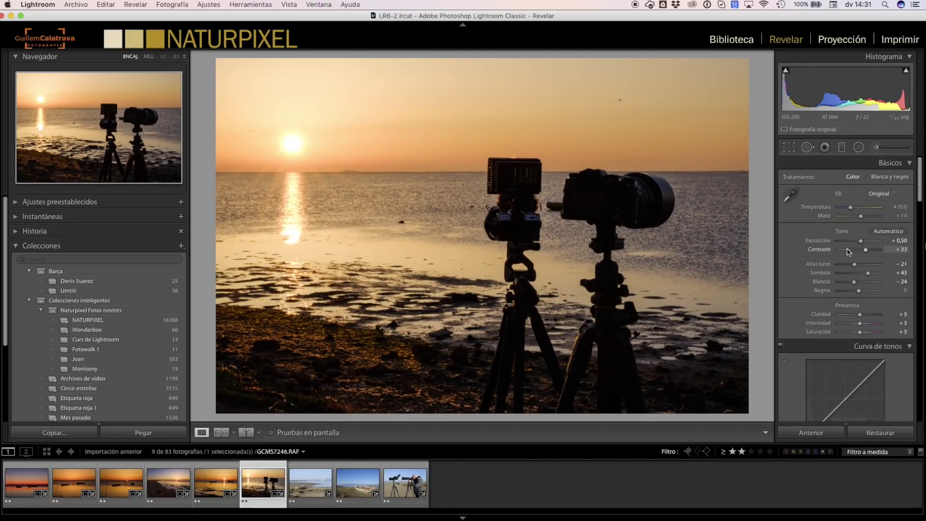
pyautogui.moveTo(862, 245); pyautogui.dragTo(863, 245)
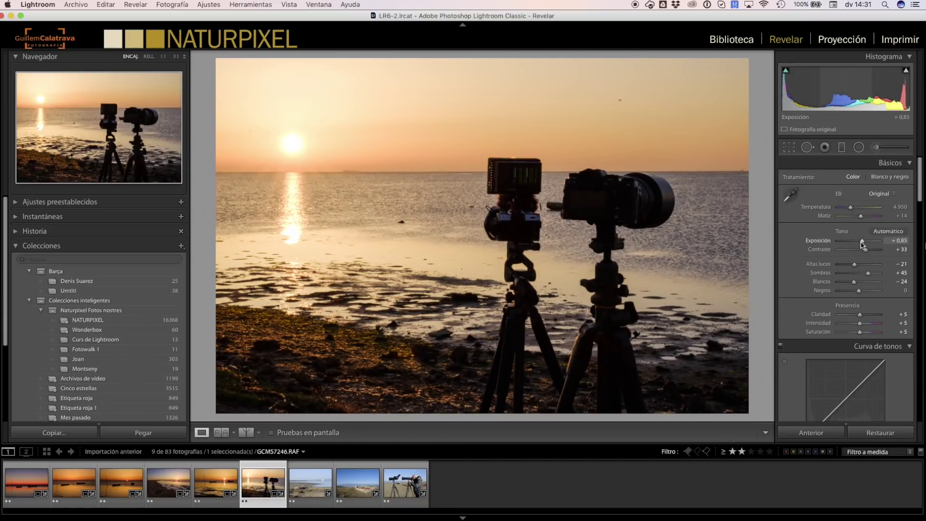
pyautogui.click(868, 274)
pyautogui.moveTo(868, 275); pyautogui.dragTo(874, 273)
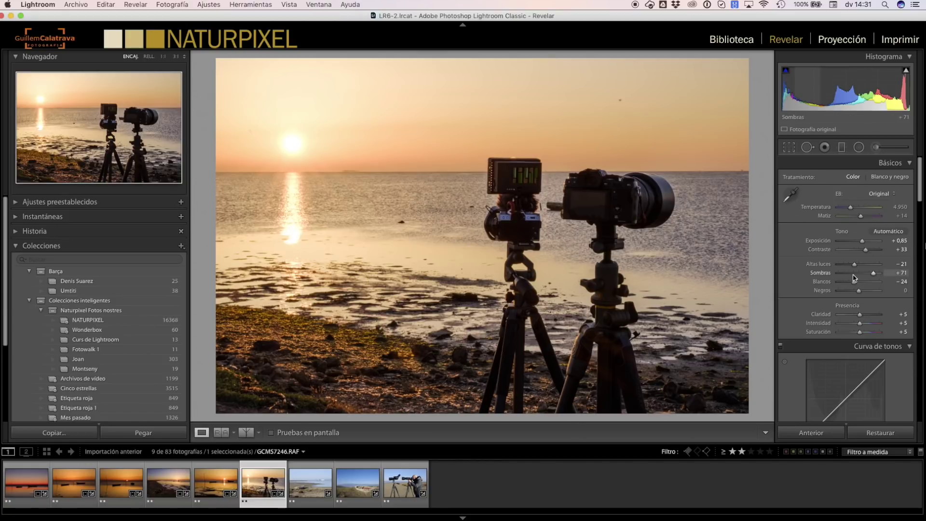
pyautogui.moveTo(854, 264)
pyautogui.mouseDown()
pyautogui.moveTo(846, 264)
pyautogui.moveTo(845, 283)
pyautogui.moveTo(854, 290)
pyautogui.mouseUp()
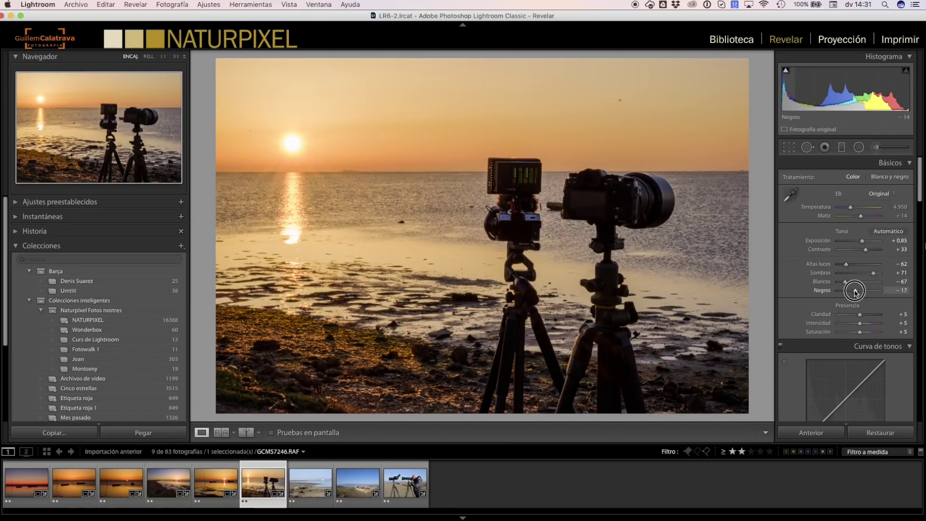
# - Inspect GCMS7246.RAF at 1:1 around the camera screen, rocky foreground and both tripod heads
pyautogui.click(527, 185)
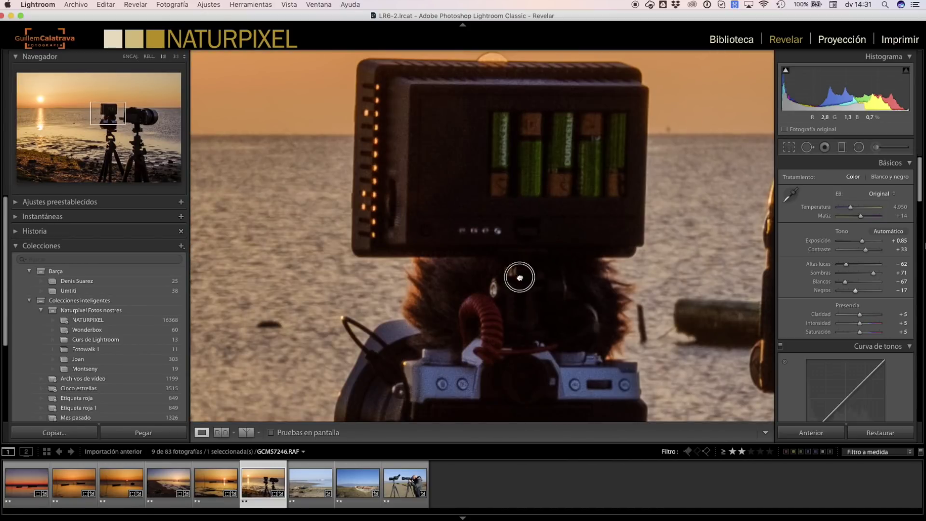
pyautogui.click(516, 278)
pyautogui.click(471, 310)
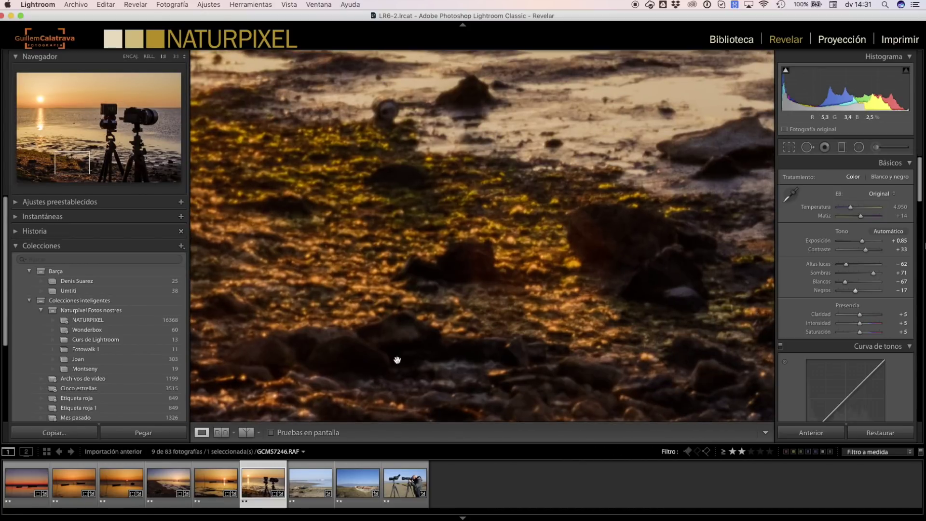
pyautogui.click(497, 323)
pyautogui.moveTo(529, 217); pyautogui.dragTo(601, 233)
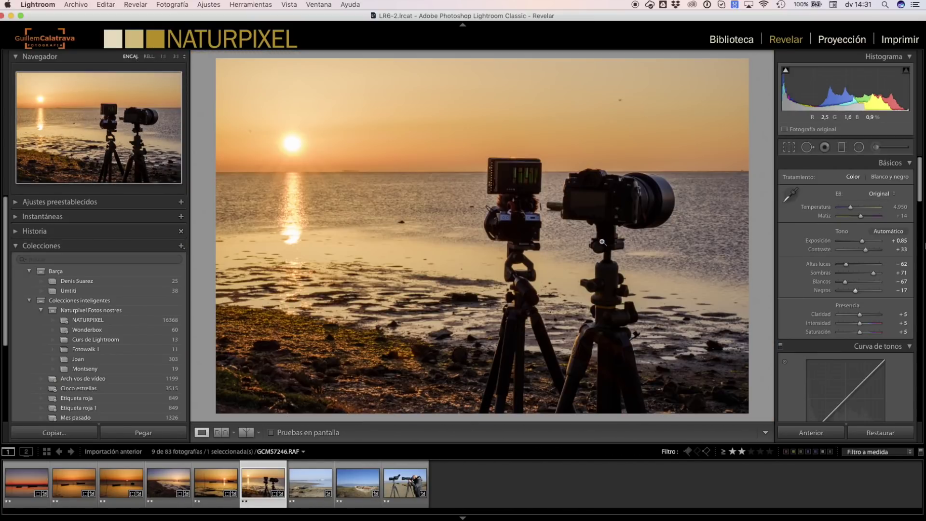
pyautogui.click(605, 249)
pyautogui.click(630, 200)
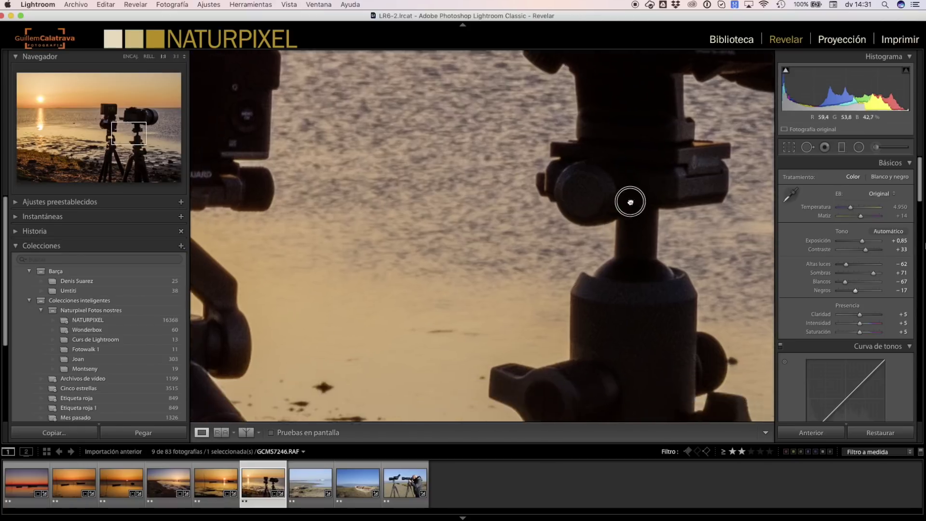
pyautogui.click(573, 153)
pyautogui.moveTo(473, 237)
pyautogui.mouseDown()
pyautogui.moveTo(530, 159)
pyautogui.moveTo(497, 319)
pyautogui.mouseUp()
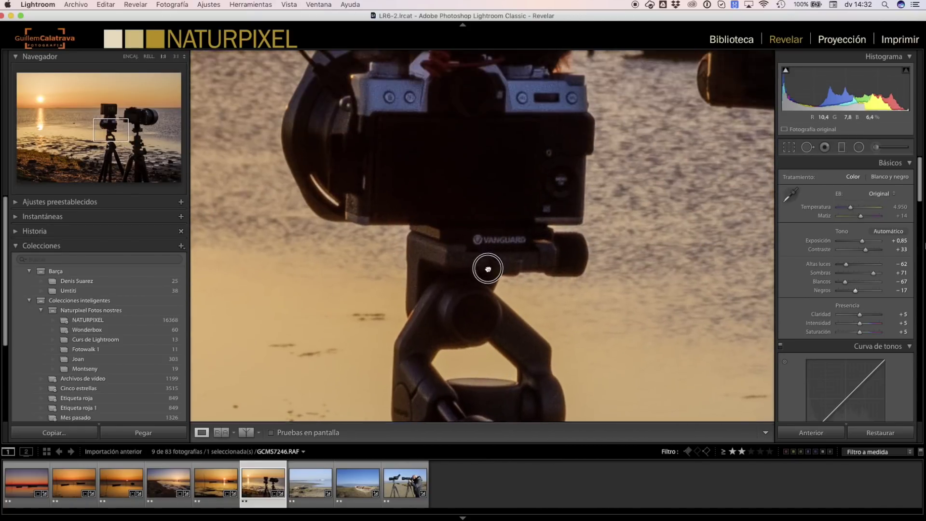
pyautogui.click(486, 234)
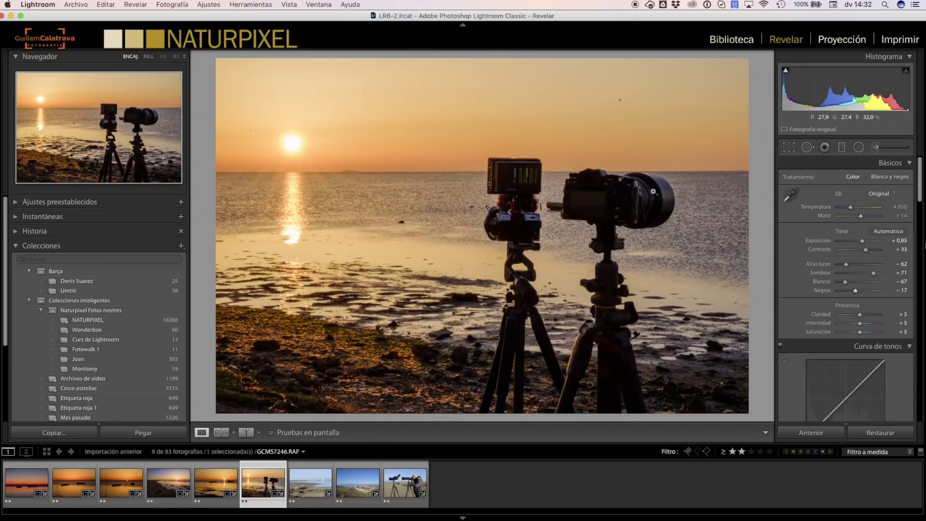
# - Inspect the small camera, battery panel and tripod head at 1:1, then open GCMS7253.RAF
pyautogui.click(522, 225)
pyautogui.moveTo(503, 221)
pyautogui.mouseDown()
pyautogui.moveTo(529, 246)
pyautogui.moveTo(552, 247)
pyautogui.mouseUp()
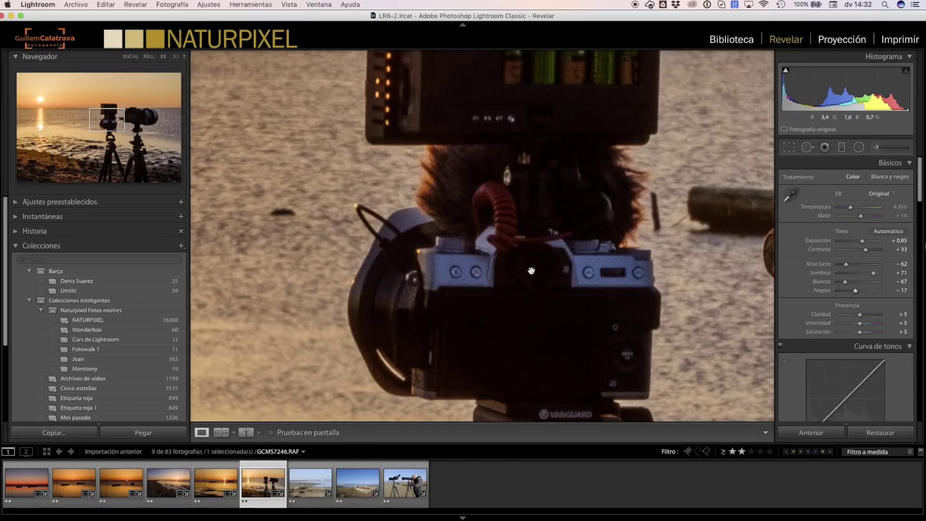
pyautogui.moveTo(539, 330); pyautogui.dragTo(537, 321)
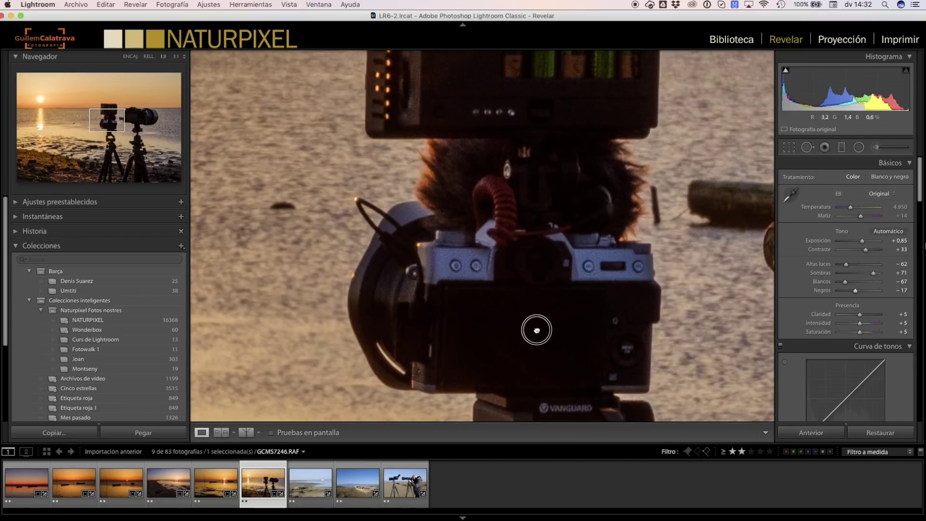
pyautogui.moveTo(502, 161); pyautogui.dragTo(508, 284)
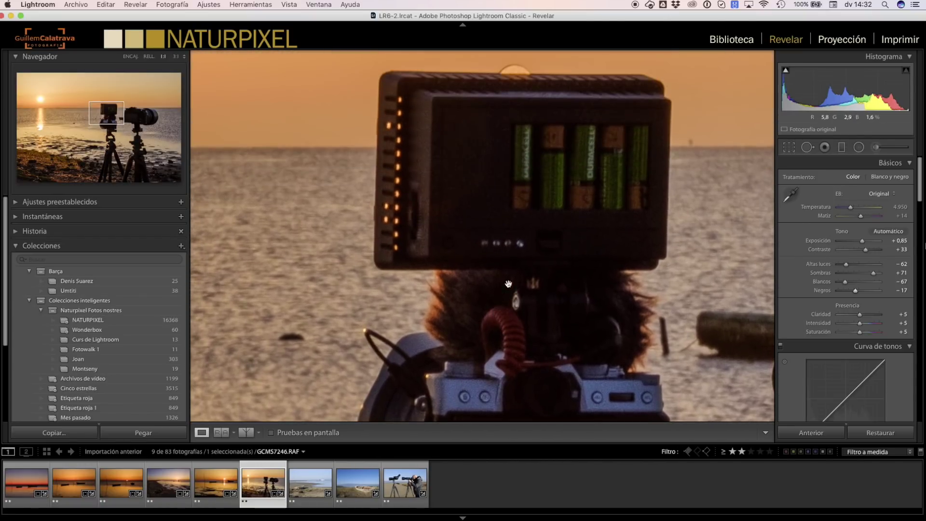
pyautogui.click(484, 186)
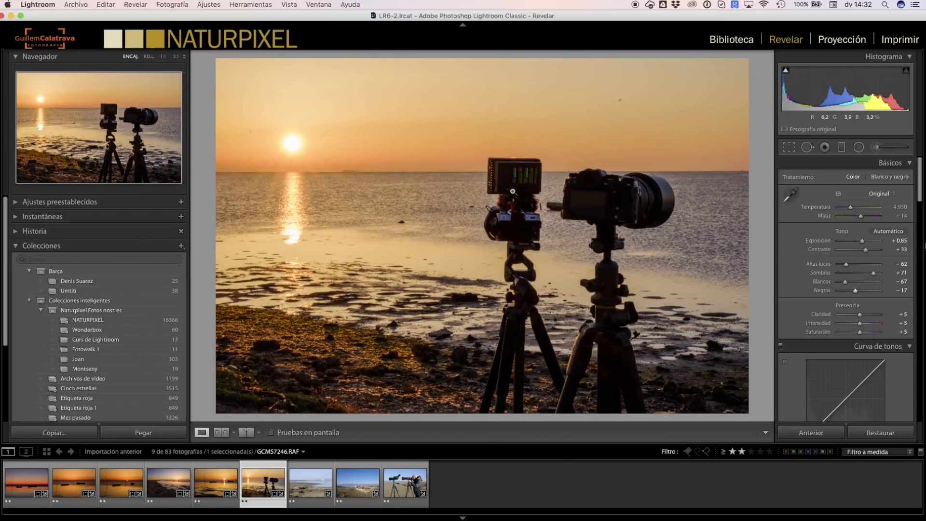
pyautogui.click(609, 334)
pyautogui.moveTo(601, 279)
pyautogui.mouseDown()
pyautogui.moveTo(610, 352)
pyautogui.moveTo(544, 295)
pyautogui.mouseUp()
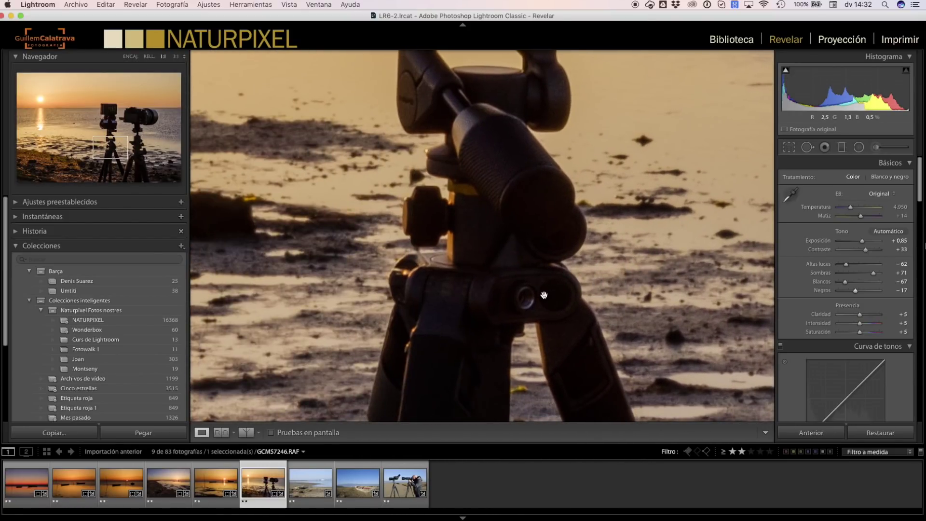
pyautogui.click(541, 291)
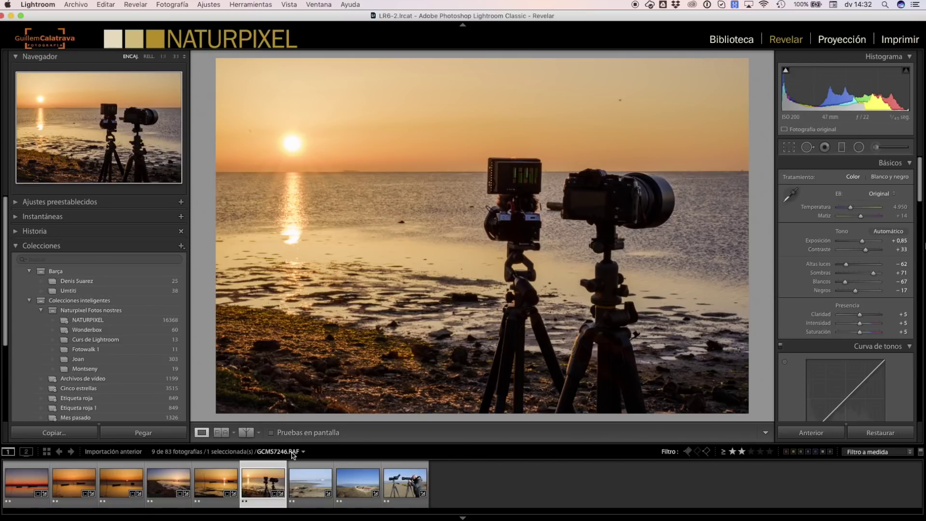
pyautogui.click(306, 475)
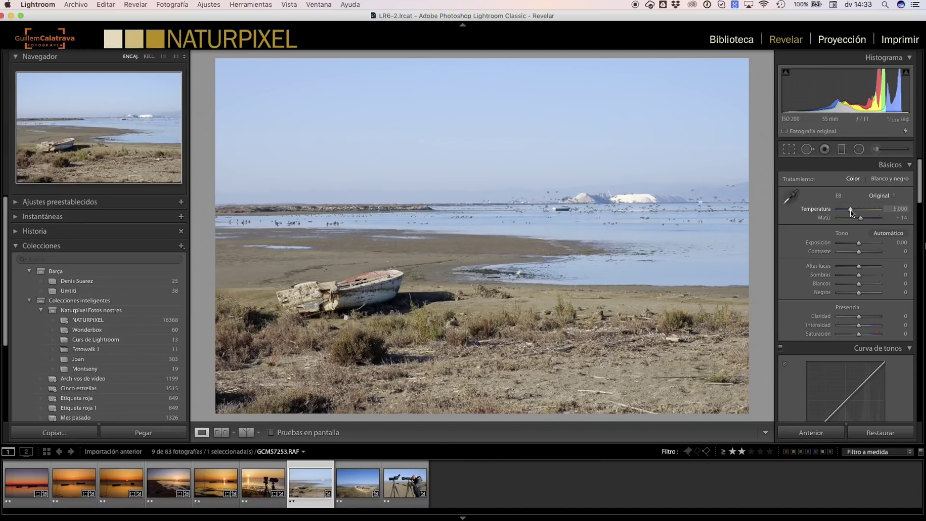
# - Warm GCMS7253.RAF to 6,167 and set contrast +33, shadows +24 and whites −26
pyautogui.moveTo(852, 212)
pyautogui.mouseDown()
pyautogui.moveTo(862, 219)
pyautogui.moveTo(855, 211)
pyautogui.mouseUp()
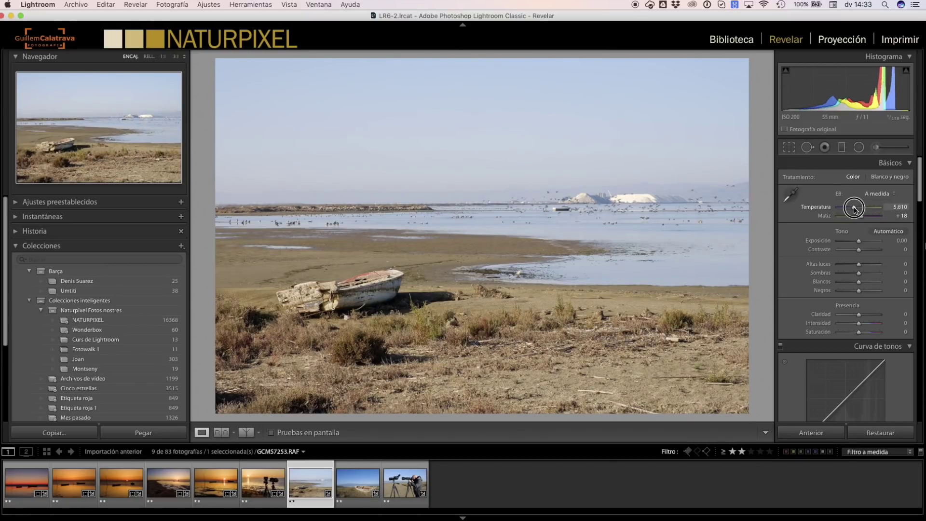
pyautogui.moveTo(855, 211); pyautogui.dragTo(856, 211)
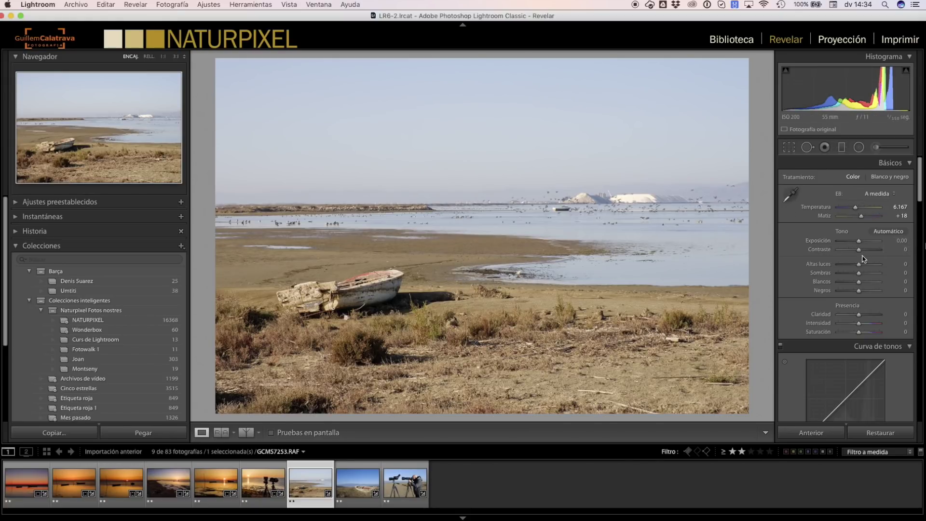
pyautogui.moveTo(861, 252); pyautogui.dragTo(846, 267)
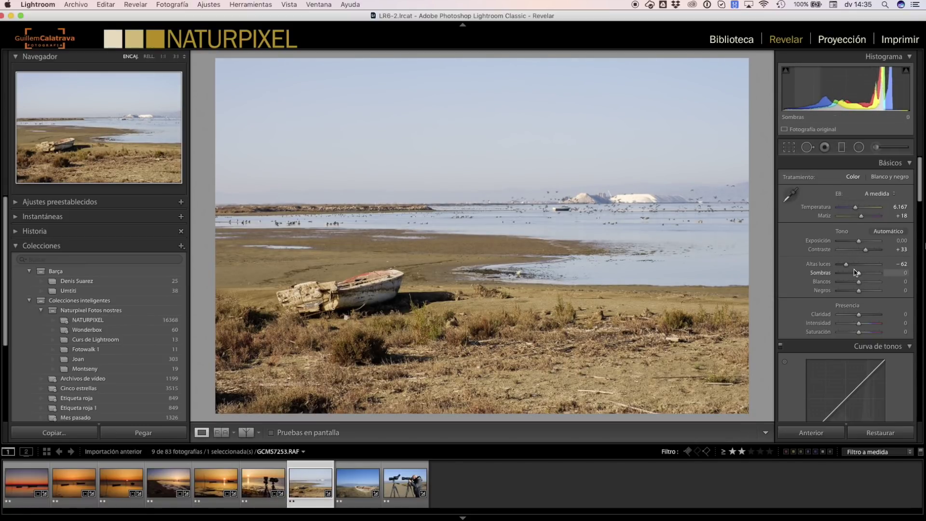
pyautogui.moveTo(859, 274); pyautogui.dragTo(863, 274)
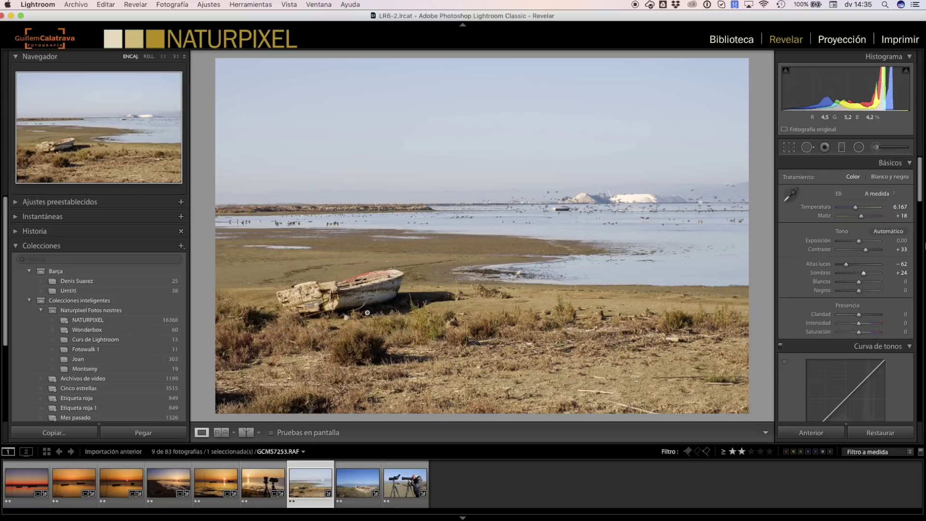
pyautogui.moveTo(859, 282); pyautogui.dragTo(861, 316)
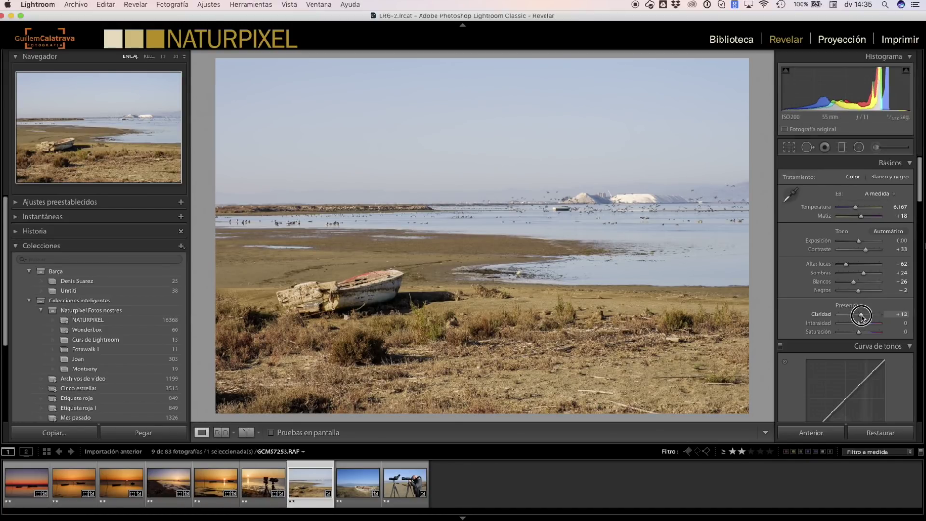
# - Judge the boat at 1:1 and settle clarity at +31, vibrance +14 and saturation +19
pyautogui.moveTo(861, 316); pyautogui.dragTo(862, 315)
pyautogui.click(484, 298)
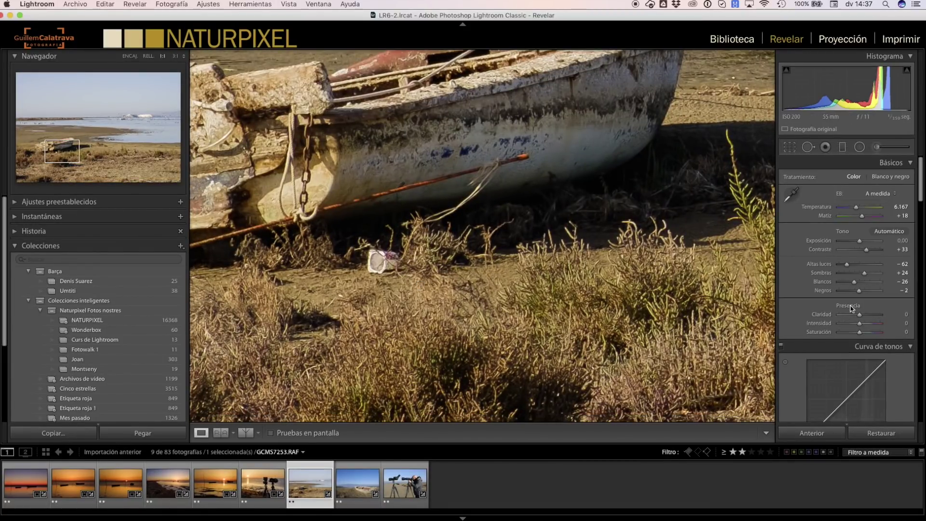
pyautogui.moveTo(860, 317); pyautogui.dragTo(868, 314)
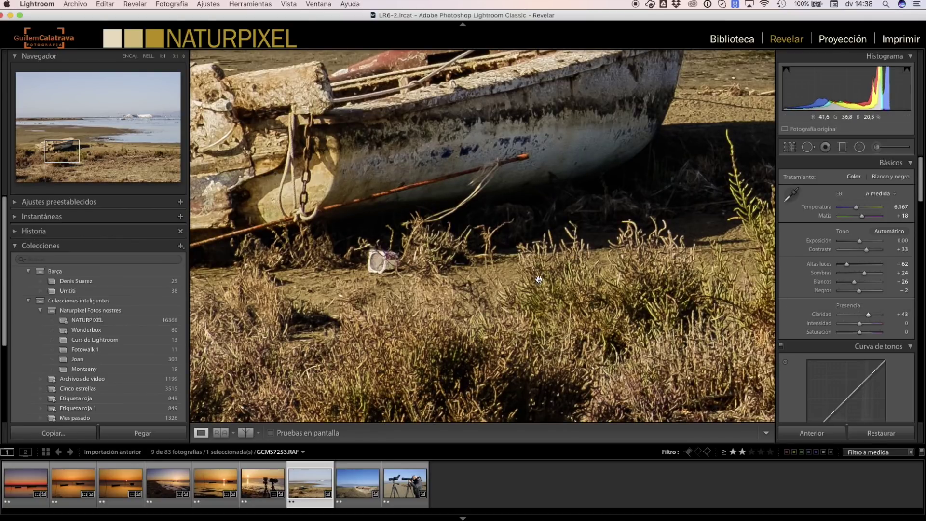
pyautogui.moveTo(869, 315); pyautogui.dragTo(865, 316)
pyautogui.click(480, 252)
pyautogui.moveTo(859, 323); pyautogui.dragTo(864, 334)
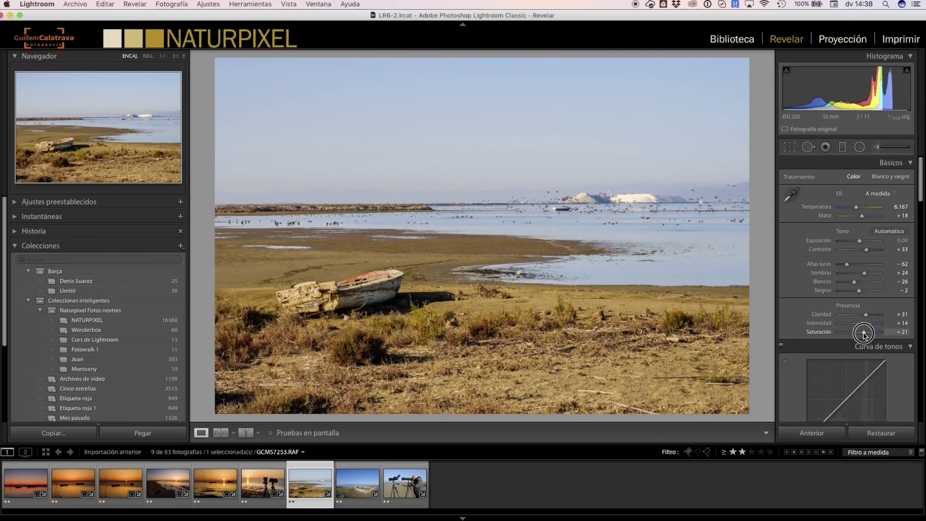
pyautogui.moveTo(864, 335); pyautogui.dragTo(863, 335)
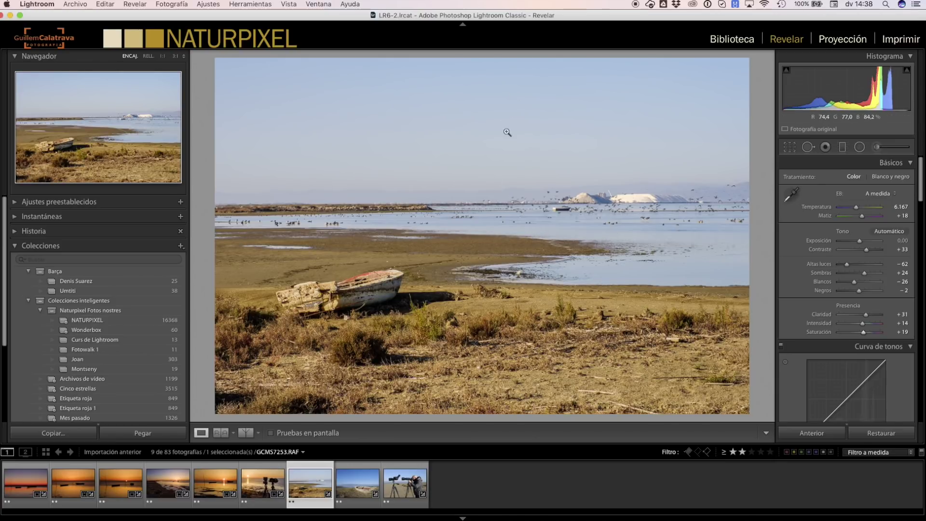
# - Drag a graduated filter over GCMS7253.RAF's sky with exposure −0.35 and temperature −17
pyautogui.click(844, 147)
pyautogui.moveTo(534, 180); pyautogui.dragTo(481, 264)
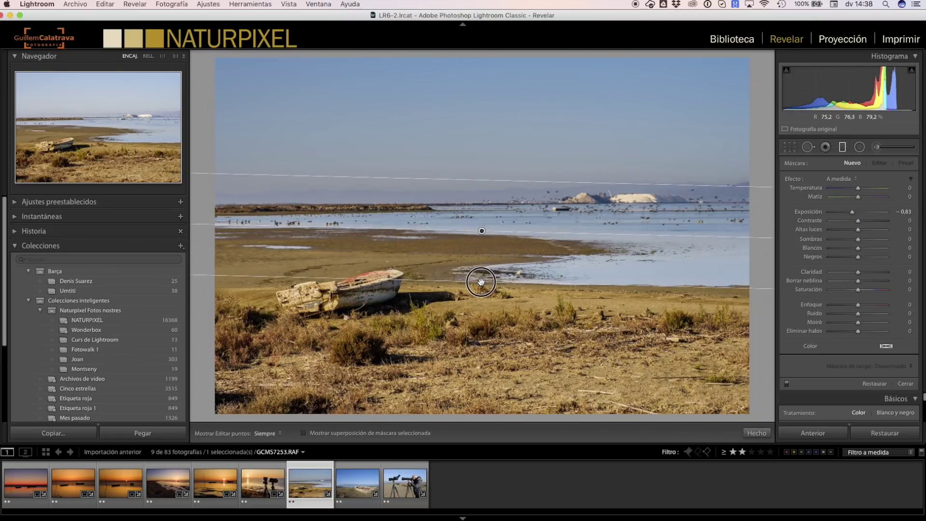
pyautogui.moveTo(480, 265); pyautogui.dragTo(481, 283)
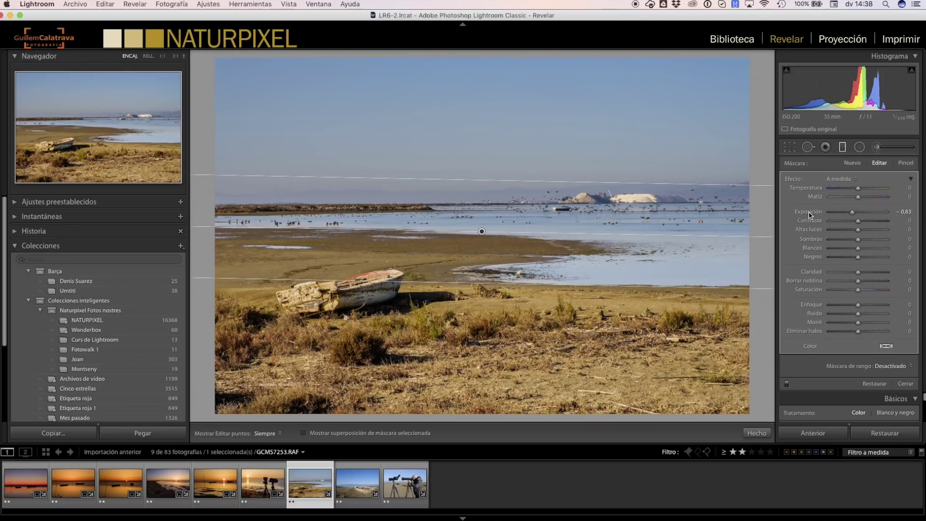
pyautogui.doubleClick(809, 211)
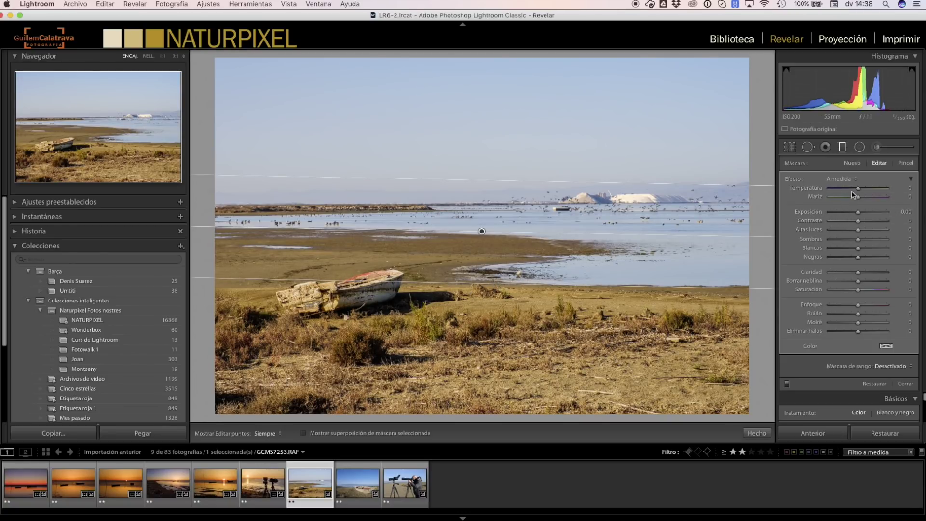
pyautogui.moveTo(857, 215); pyautogui.dragTo(855, 215)
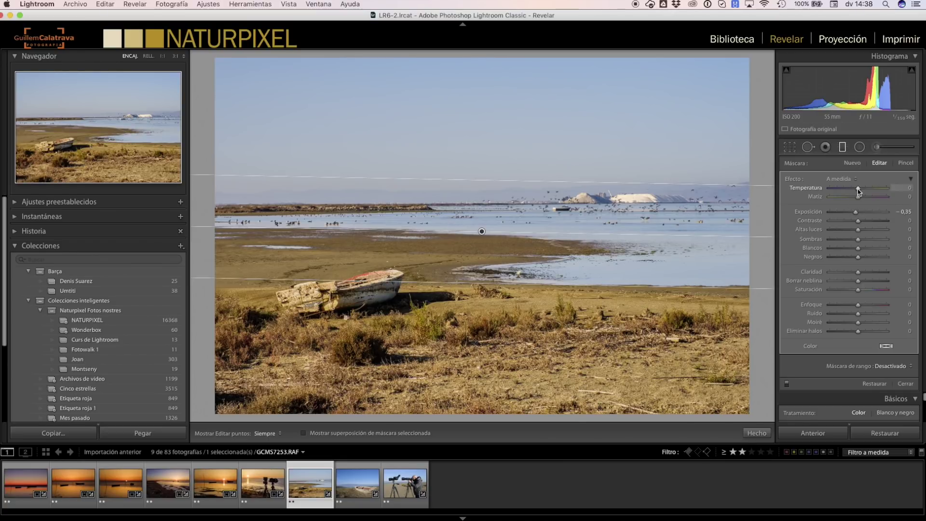
pyautogui.moveTo(858, 190); pyautogui.dragTo(853, 190)
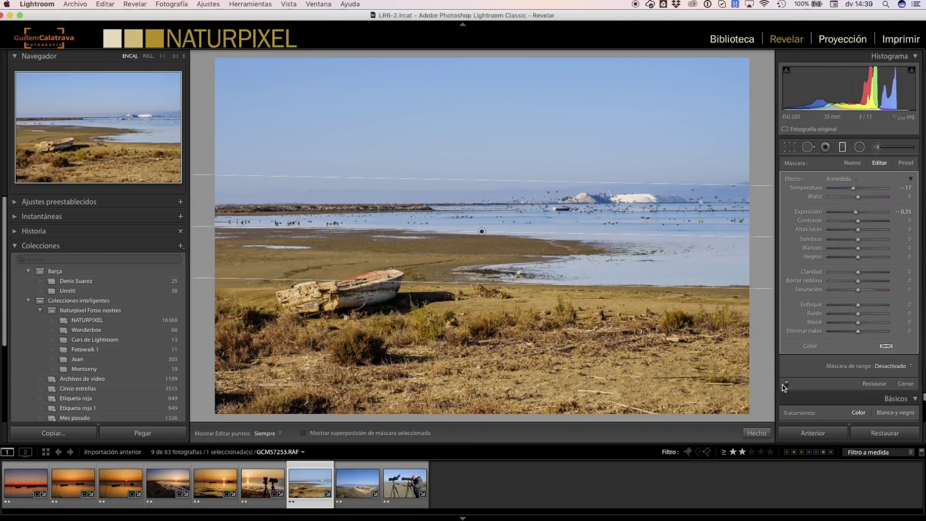
pyautogui.click(756, 433)
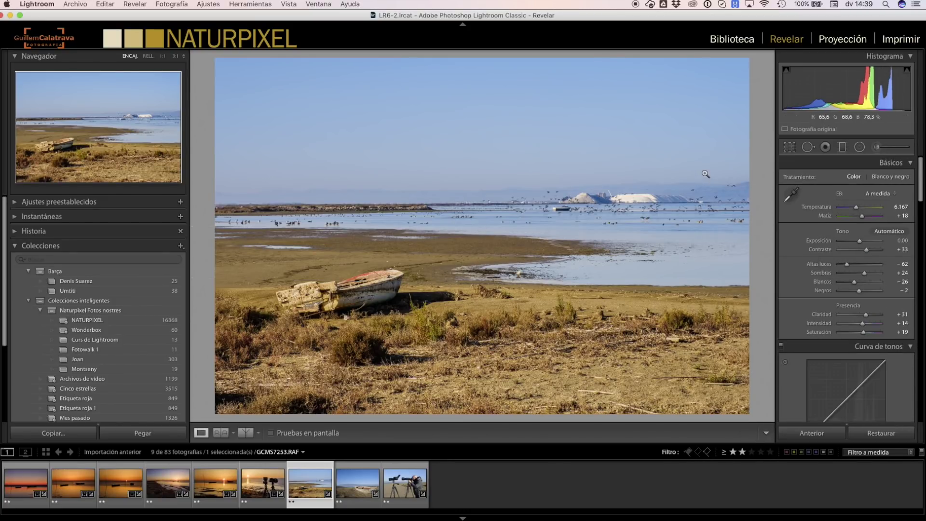
# - Make a virtual copy of the boat photo and crop away sky and foreground, unconstrained
pyautogui.rightClick(308, 484)
pyautogui.click(361, 430)
pyautogui.click(789, 147)
pyautogui.moveTo(482, 55); pyautogui.dragTo(481, 43)
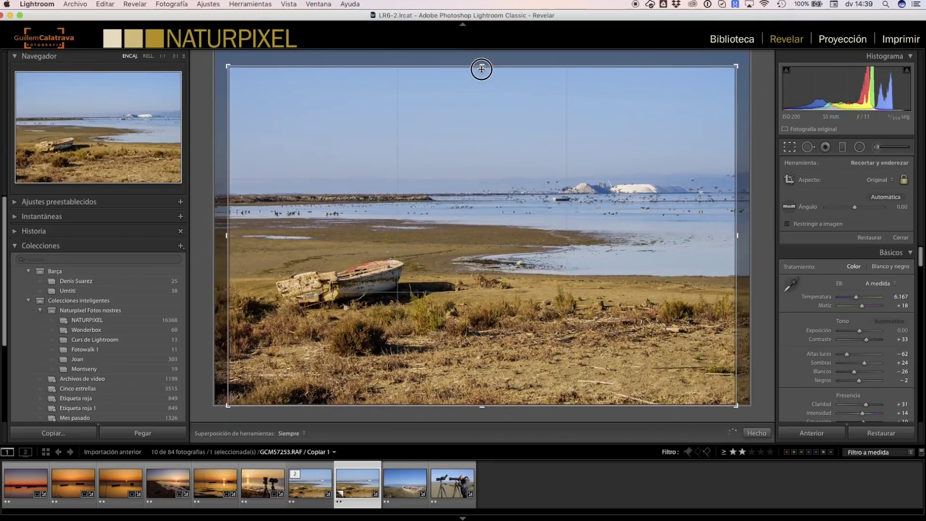
pyautogui.click(904, 180)
pyautogui.moveTo(481, 54); pyautogui.dragTo(482, 73)
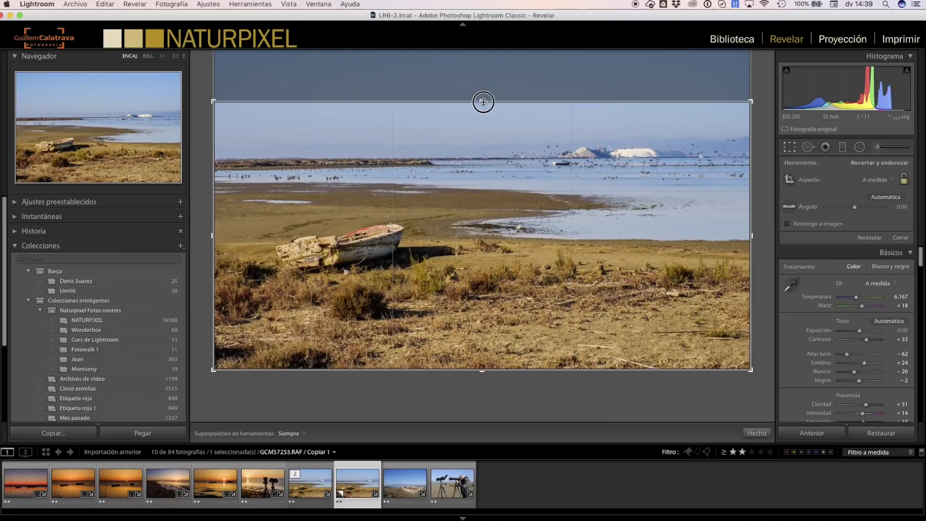
pyautogui.moveTo(481, 400); pyautogui.dragTo(484, 370)
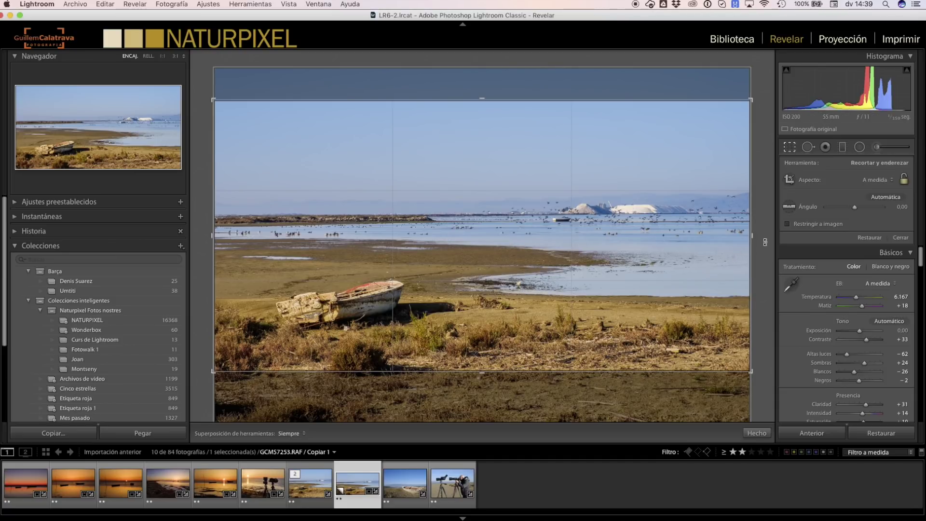
# - Level the photo along the far shoreline, reposition it within the crop, and commit
pyautogui.click(789, 206)
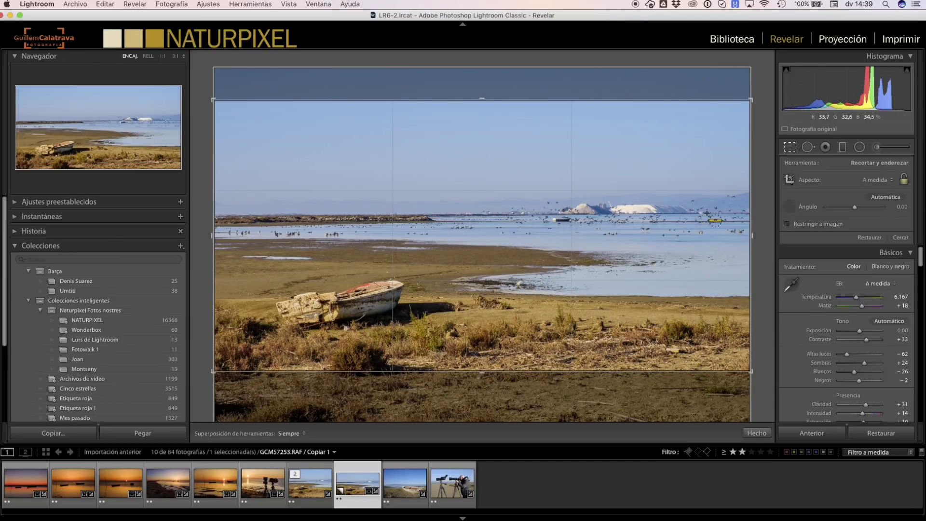
pyautogui.moveTo(709, 213); pyautogui.dragTo(416, 215)
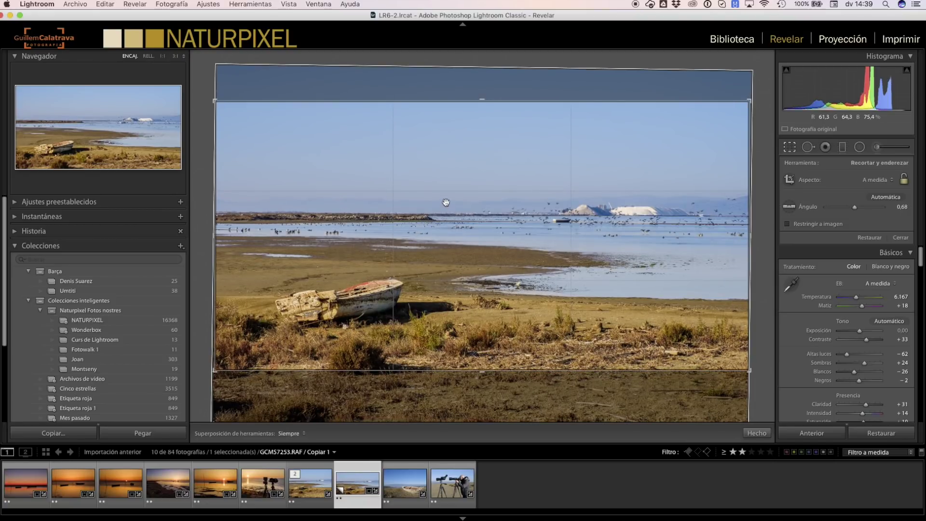
pyautogui.moveTo(465, 238); pyautogui.dragTo(465, 229)
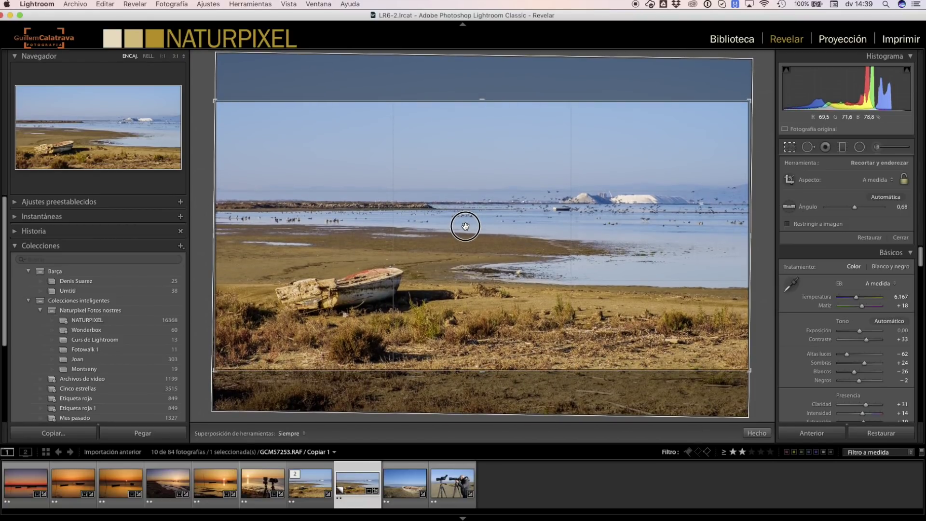
pyautogui.moveTo(465, 225); pyautogui.dragTo(469, 223)
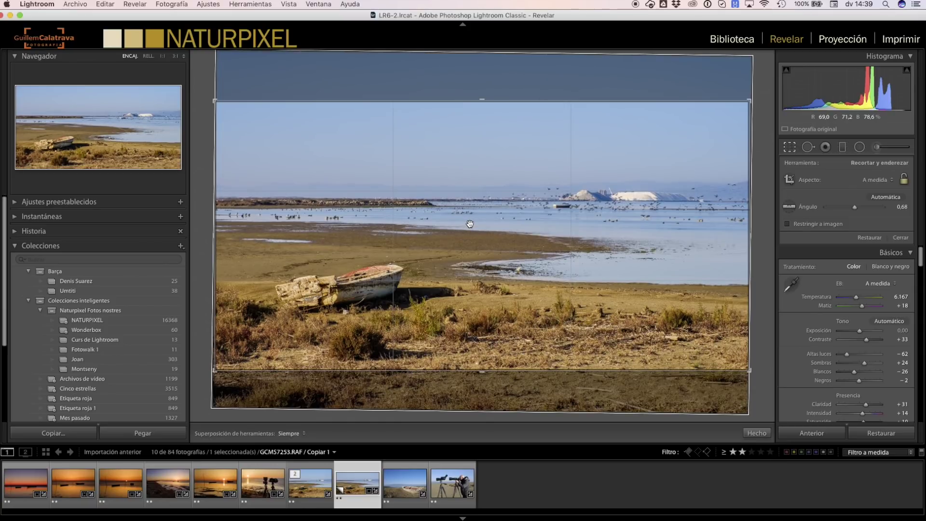
pyautogui.press('Return')
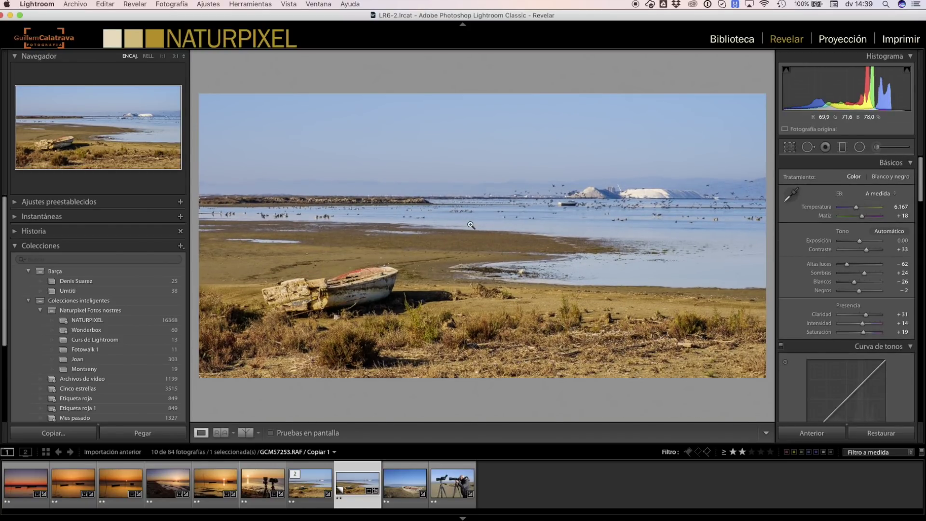
# - Compare the cropped mudflat copy with its original, check the water birds at 1:1, then advance to GCMS7256.RAF
pyautogui.press('Left')
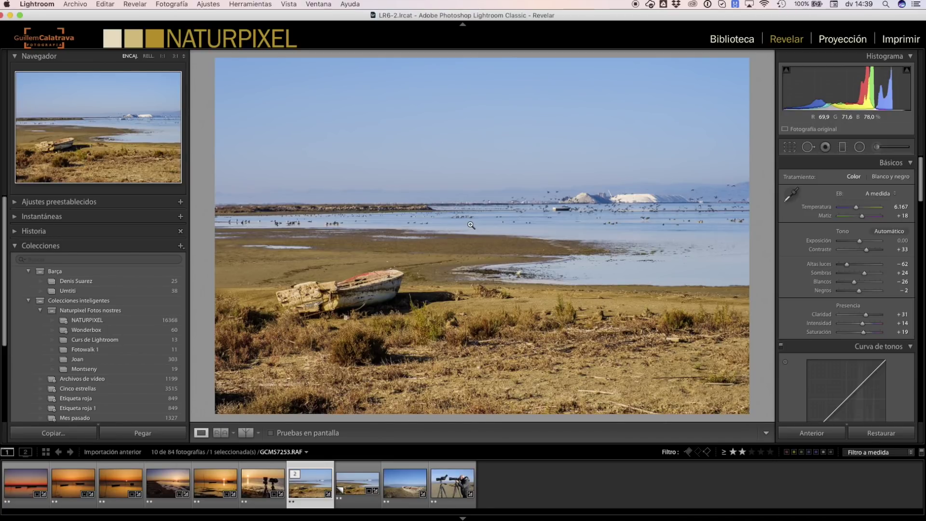
pyautogui.press('Right')
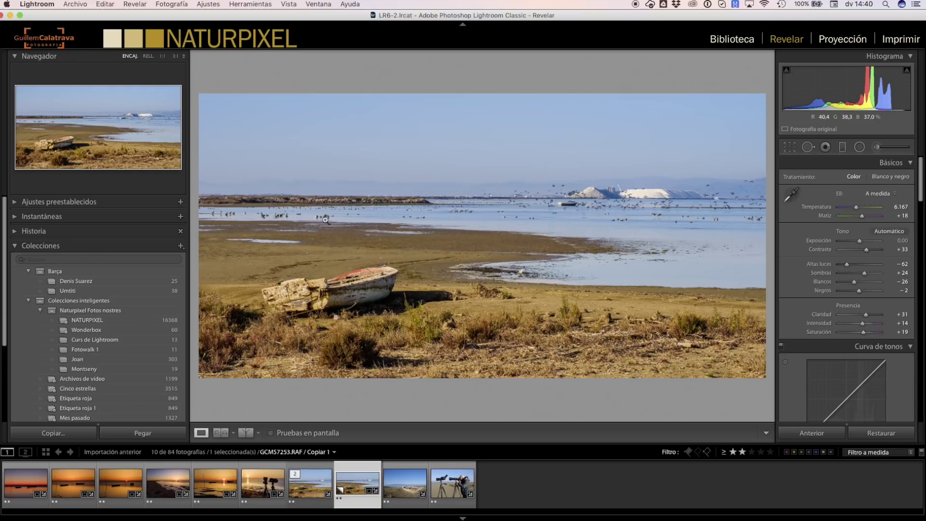
pyautogui.click(339, 209)
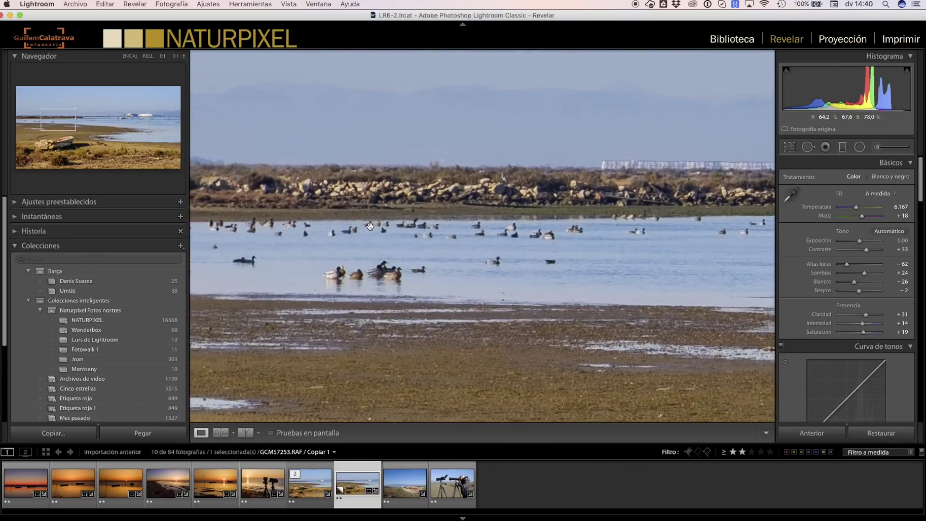
pyautogui.click(372, 228)
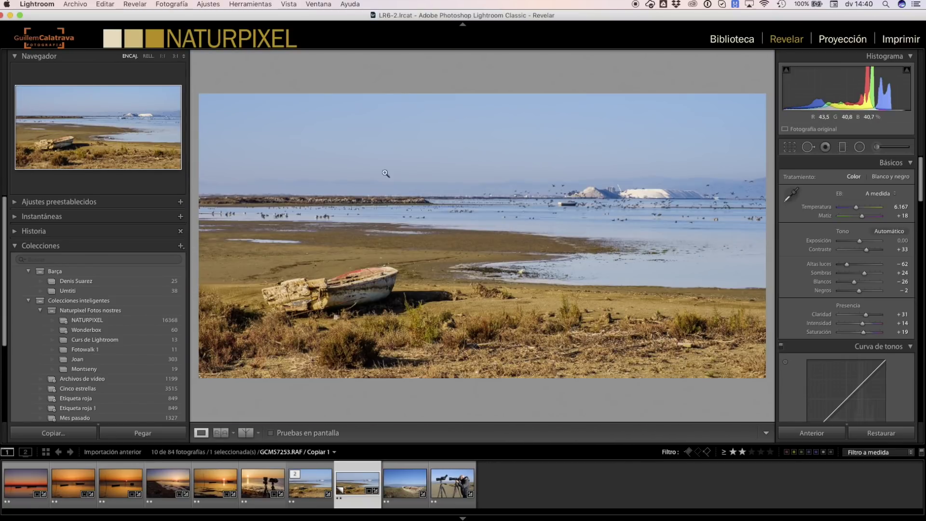
pyautogui.press('Right')
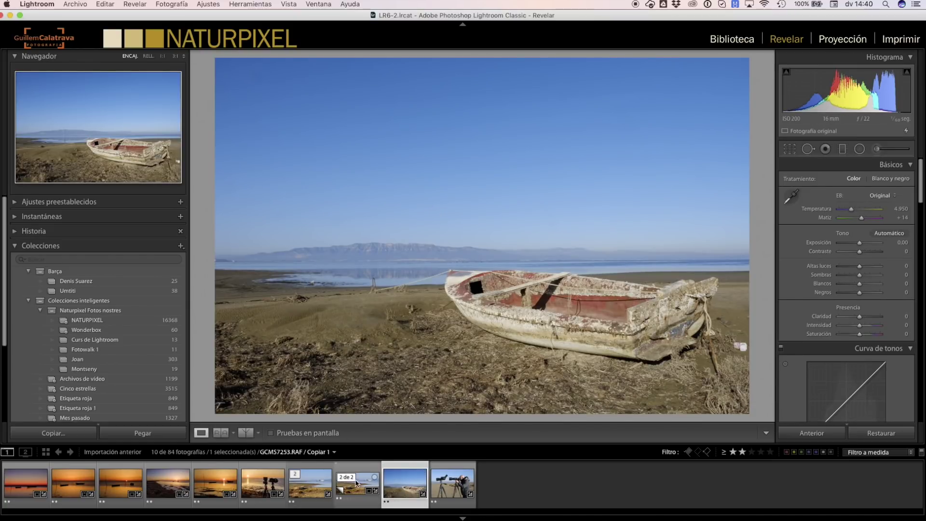
# - Copy the mudflat photo's settings and paste them onto the rowboat photo
pyautogui.click(306, 491)
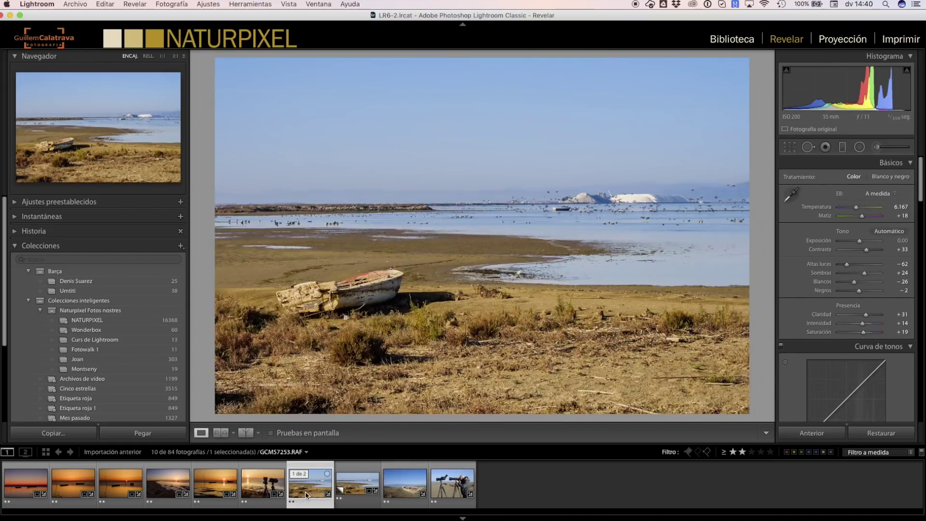
pyautogui.hotkey('ctrl', 'shift', 'c')
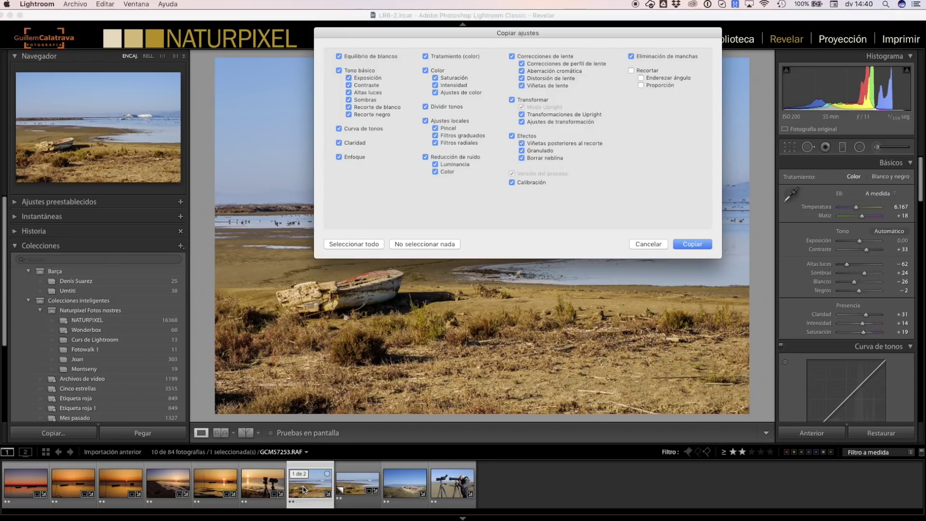
pyautogui.press('Return')
pyautogui.click(407, 479)
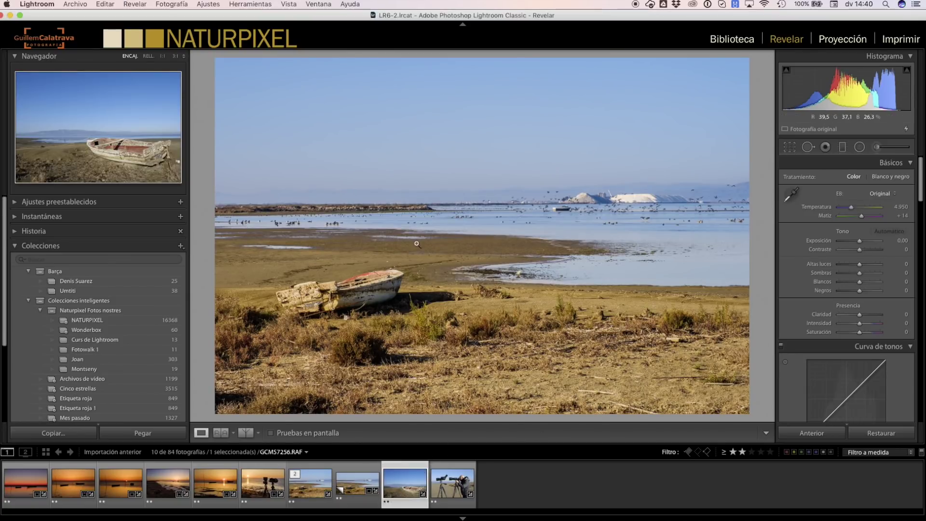
pyautogui.hotkey('ctrl', 'shift', 'v')
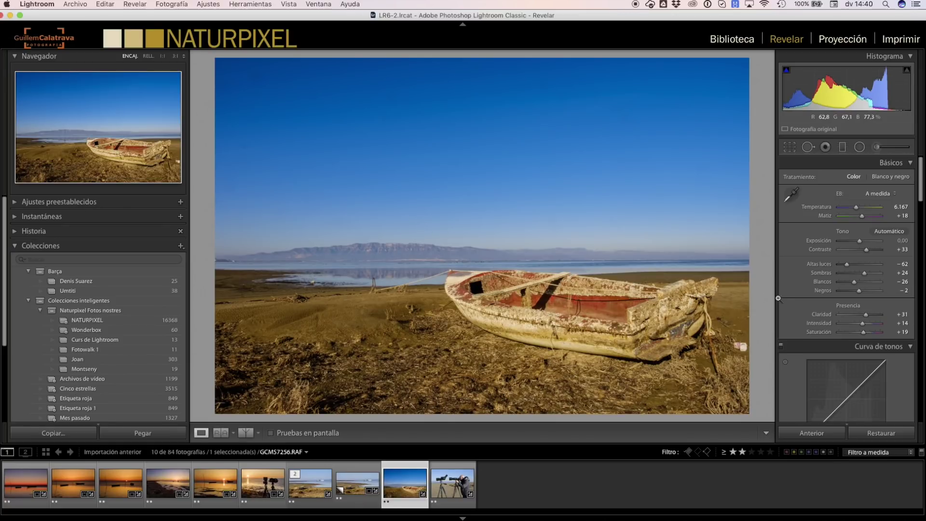
# - Move the pasted sky gradient down and tilt it to follow the horizon
pyautogui.click(842, 147)
pyautogui.click(482, 233)
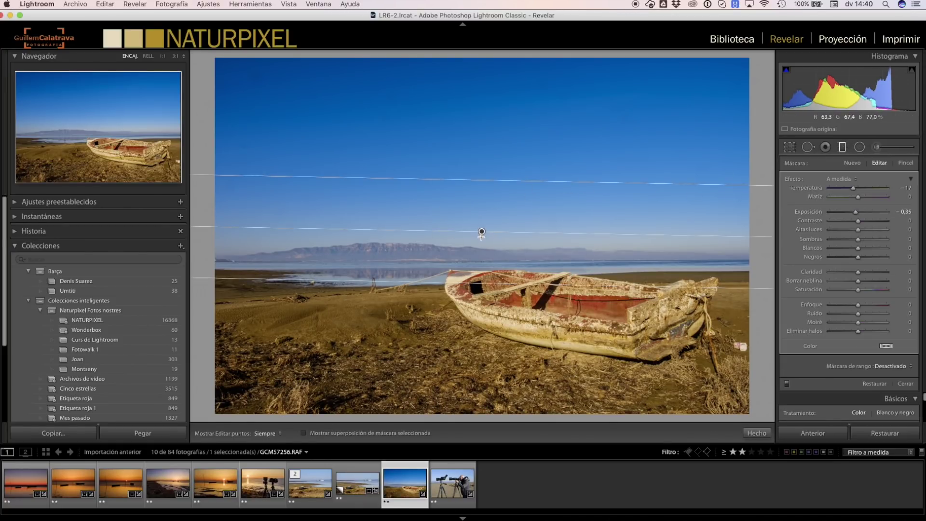
pyautogui.moveTo(479, 233); pyautogui.dragTo(479, 256)
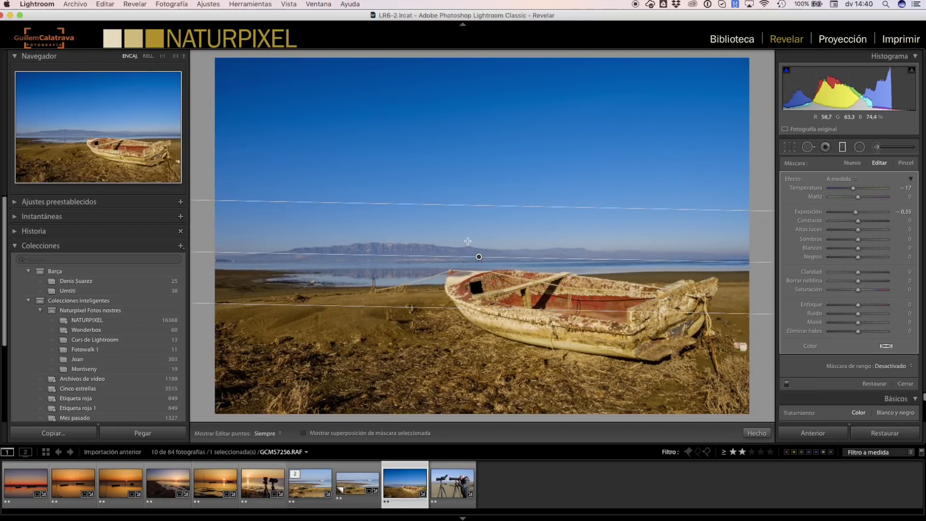
pyautogui.moveTo(492, 256); pyautogui.dragTo(591, 257)
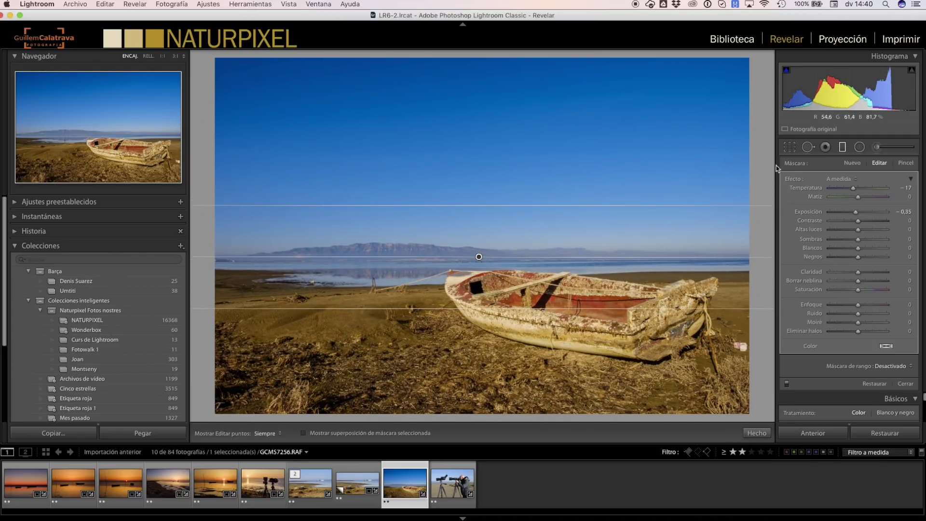
# - Straighten the rowboat photo along the mountain horizon (0.32°)
pyautogui.click(789, 147)
pyautogui.click(789, 206)
pyautogui.moveTo(745, 260); pyautogui.dragTo(300, 265)
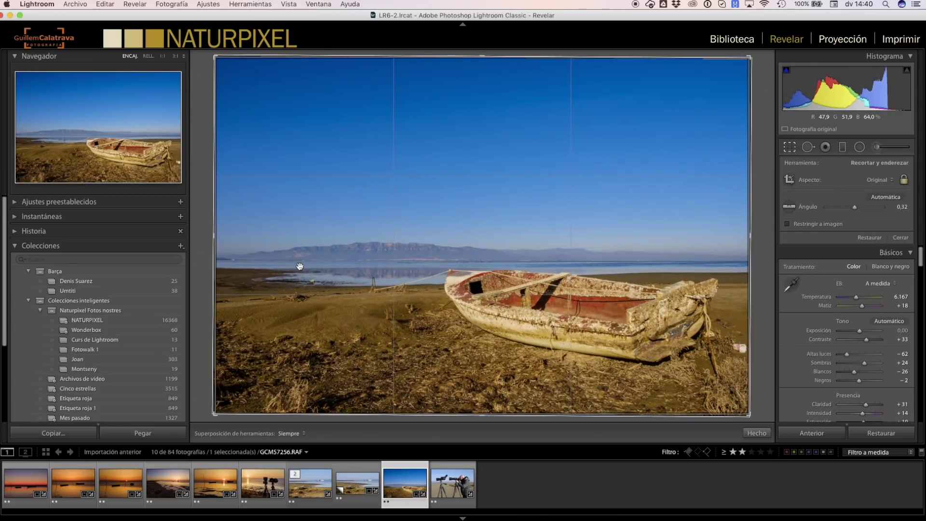
pyautogui.press('Return')
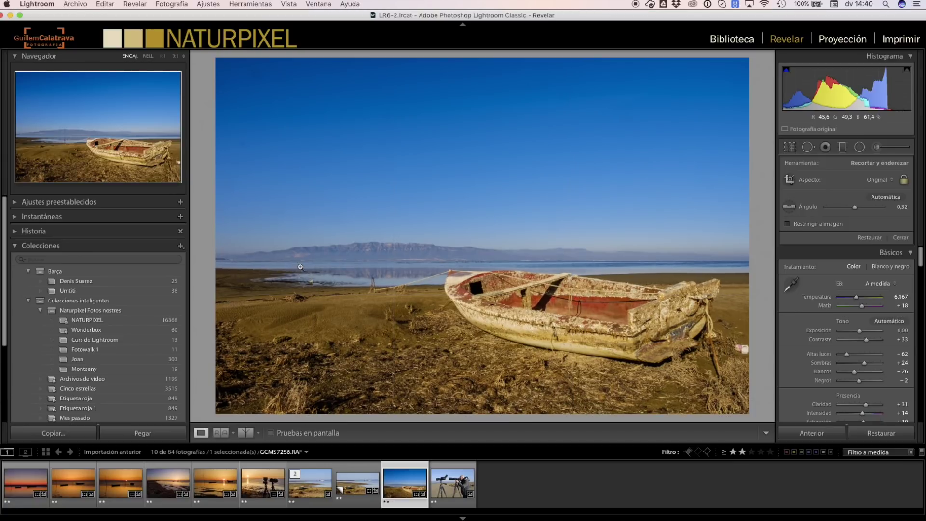
# - Inspect the litter and discarded cup near the boat's stern at 1:1
pyautogui.click(735, 341)
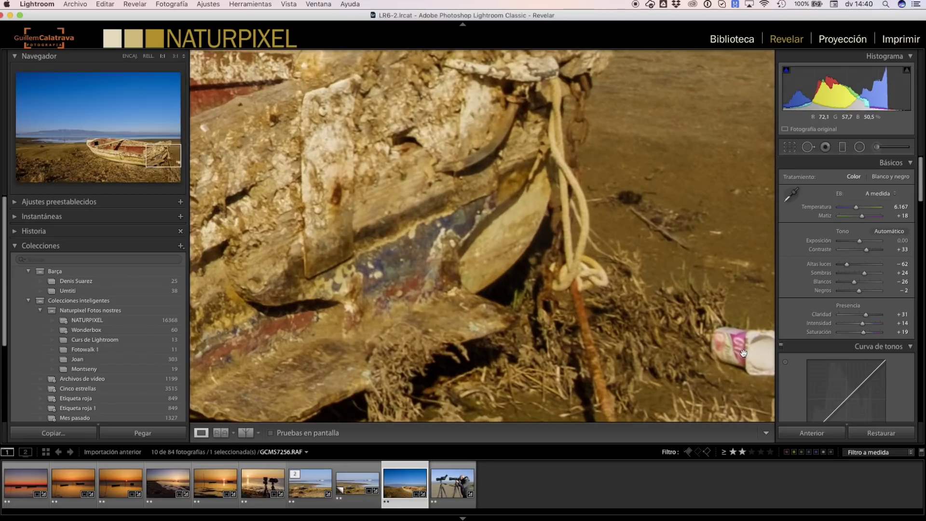
pyautogui.moveTo(731, 346); pyautogui.dragTo(608, 340)
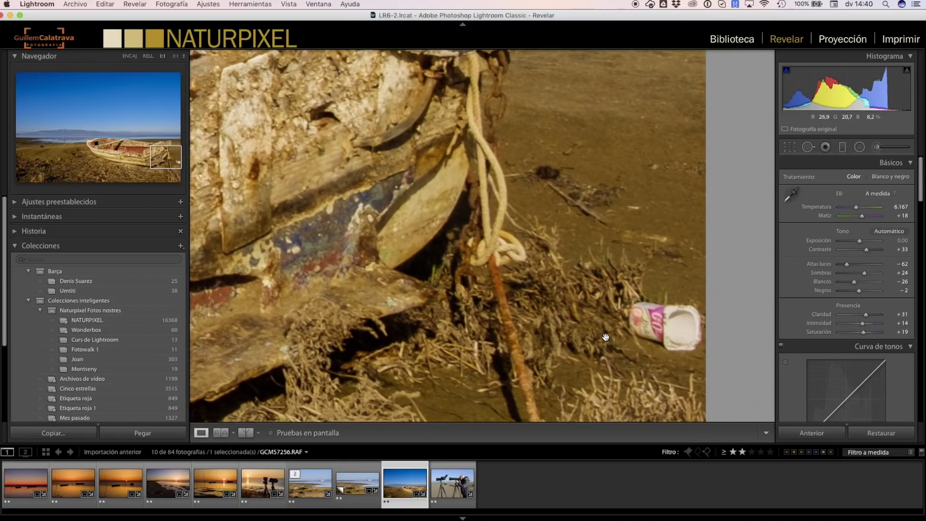
pyautogui.click(651, 329)
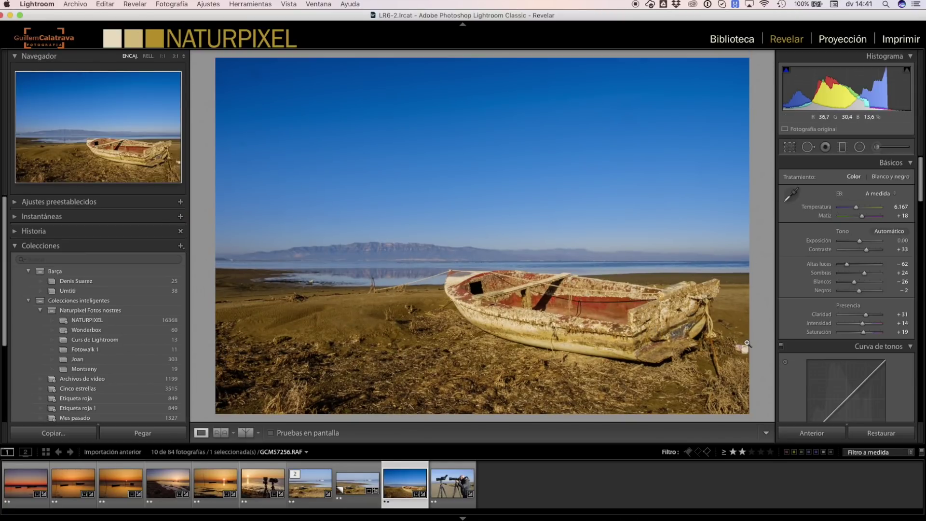
# - Rotate the rowboat photo slightly within a tightened crop
pyautogui.click(789, 147)
pyautogui.moveTo(748, 57); pyautogui.dragTo(737, 66)
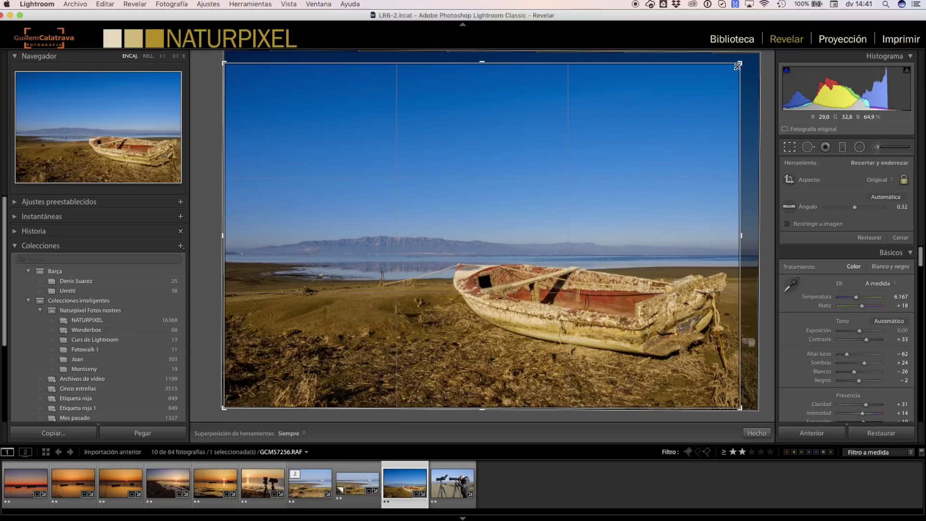
pyautogui.press('Return')
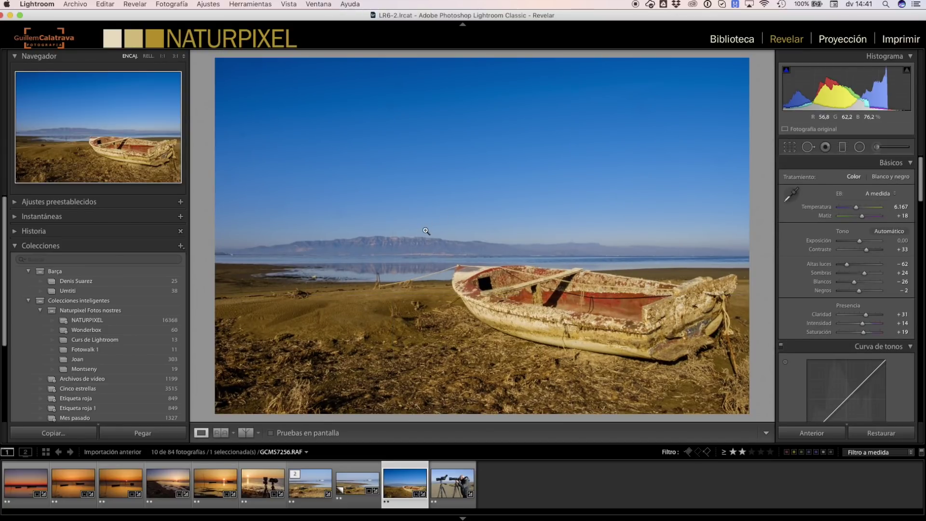
# - Brighten exposure slightly, undo a temperature tweak, and inspect the boat's bow at 1:1
pyautogui.moveTo(860, 241); pyautogui.dragTo(867, 252)
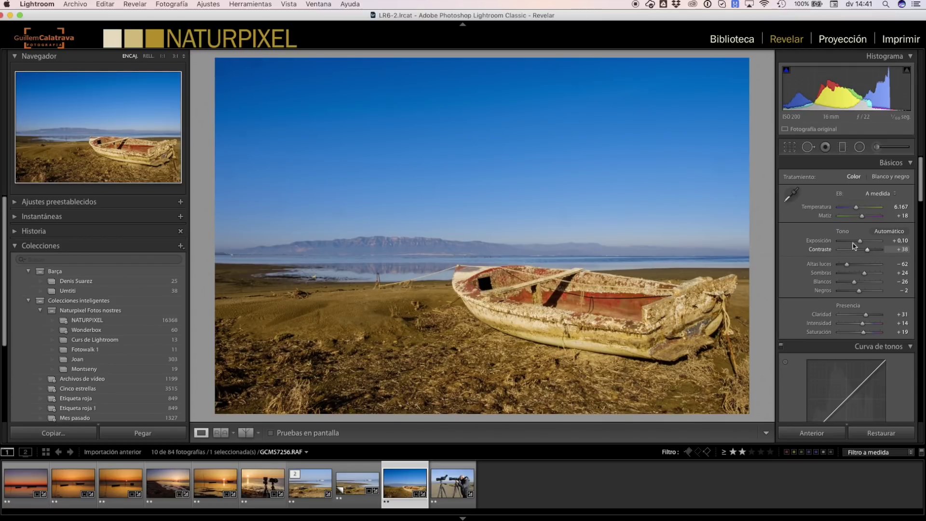
pyautogui.moveTo(856, 209); pyautogui.dragTo(855, 211)
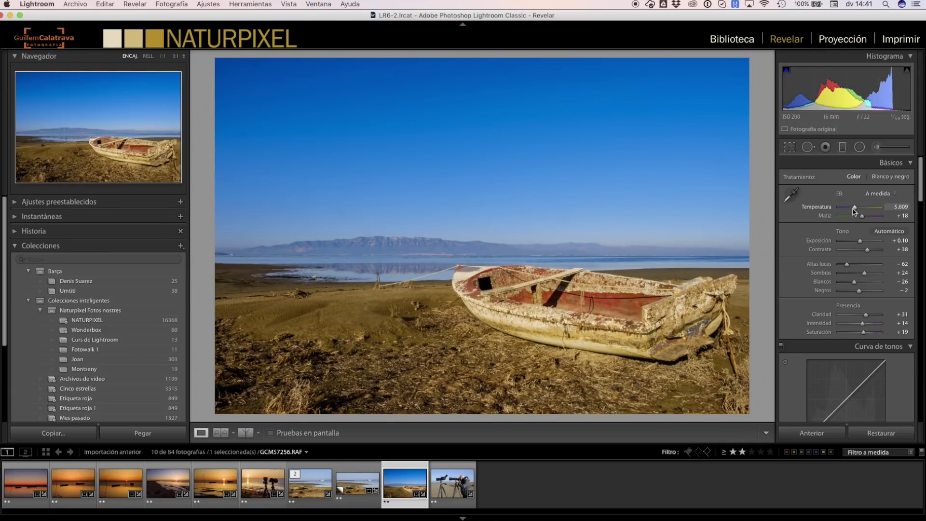
pyautogui.press('super+z')
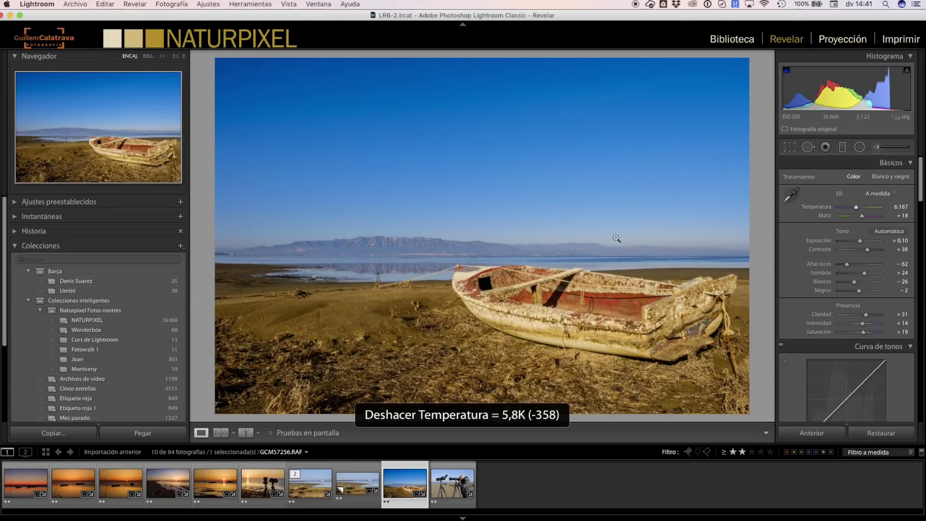
pyautogui.click(523, 288)
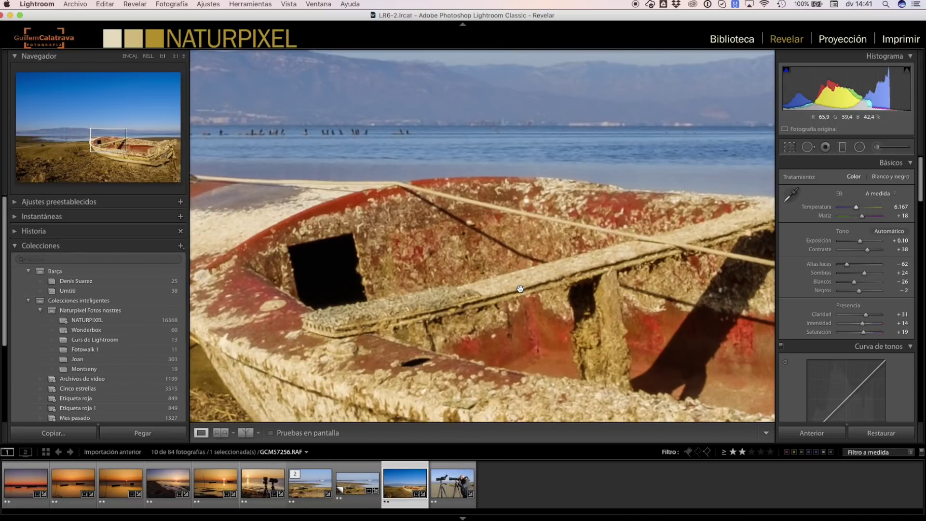
pyautogui.moveTo(272, 367); pyautogui.dragTo(532, 295)
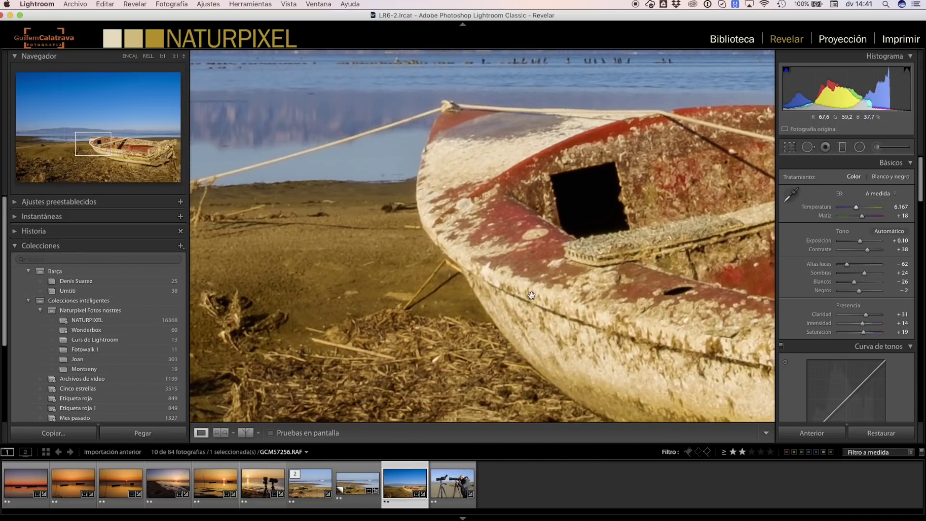
pyautogui.click(550, 173)
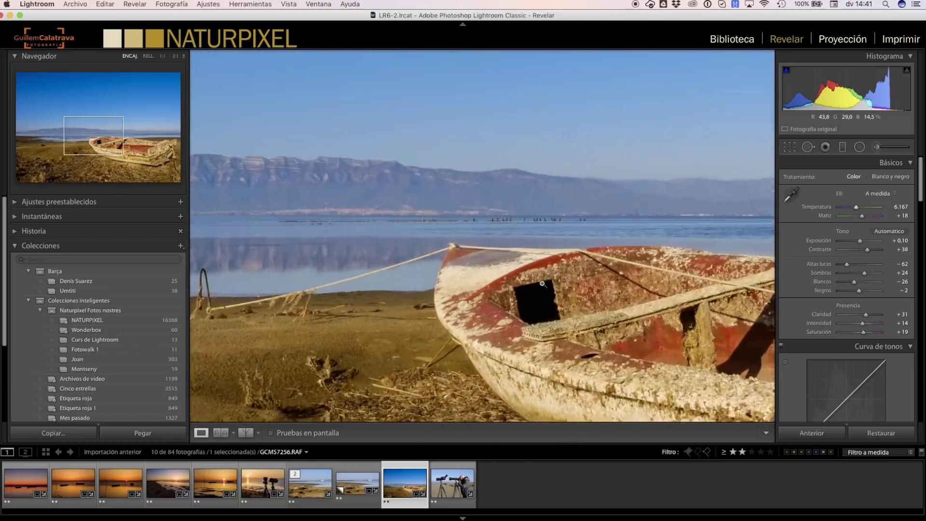
# - Set sharpening to amount 57, radius 1.4, detail 37, masking 11
pyautogui.scroll(-3, 919, 205)
pyautogui.scroll(-3, 902, 306)
pyautogui.scroll(-3, 903, 306)
pyautogui.scroll(-3, 906, 309)
pyautogui.moveTo(850, 259); pyautogui.dragTo(854, 267)
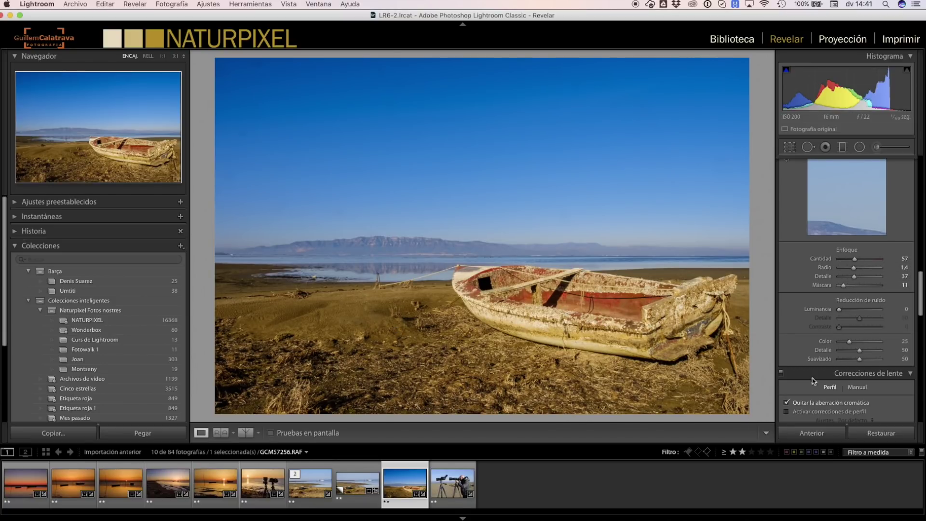
# - Magnify the sky to 1:1 and pan across it looking for dust spots
pyautogui.moveTo(920, 290); pyautogui.dragTo(922, 144)
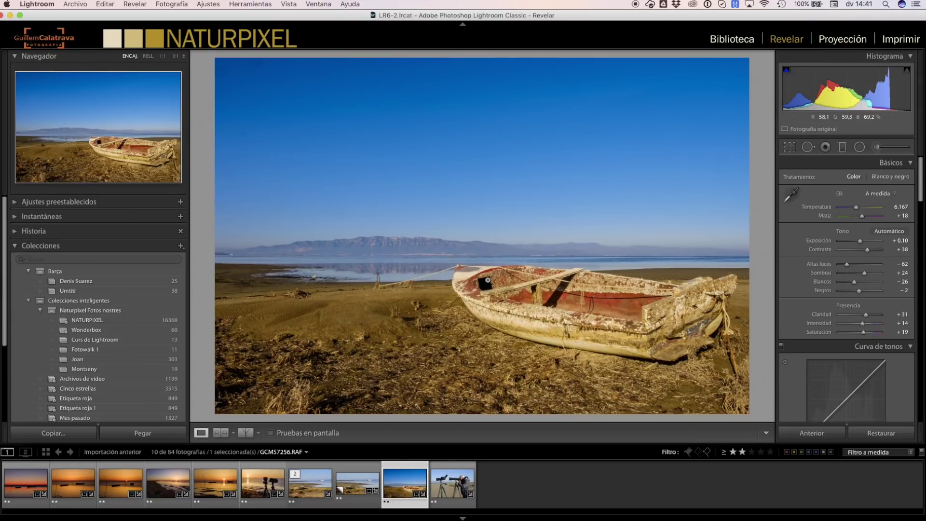
pyautogui.click(264, 129)
pyautogui.moveTo(310, 236)
pyautogui.mouseDown()
pyautogui.moveTo(494, 244)
pyautogui.moveTo(482, 285)
pyautogui.moveTo(494, 258)
pyautogui.mouseUp()
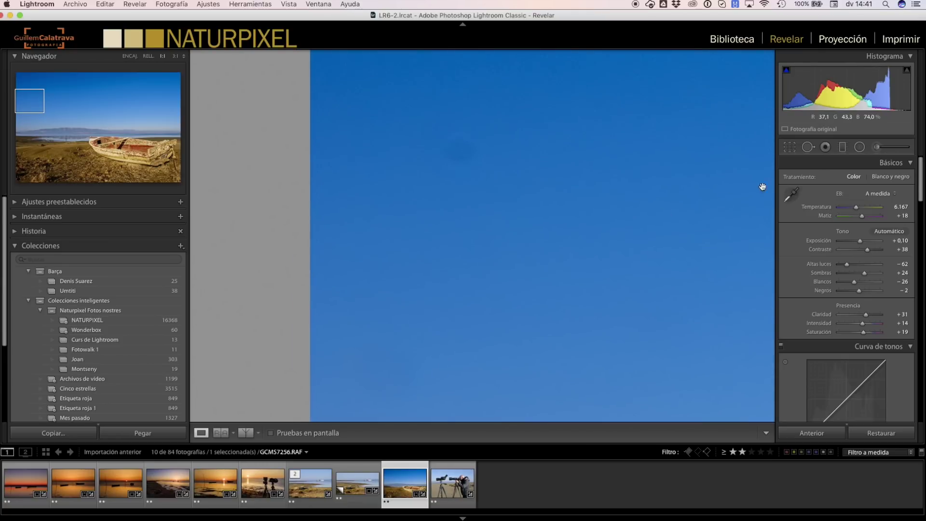
# - Heal two dust spots in the magnified sky with Spot Removal
pyautogui.click(808, 146)
pyautogui.moveTo(454, 150)
pyautogui.mouseDown()
pyautogui.moveTo(461, 138)
pyautogui.moveTo(480, 163)
pyautogui.mouseUp()
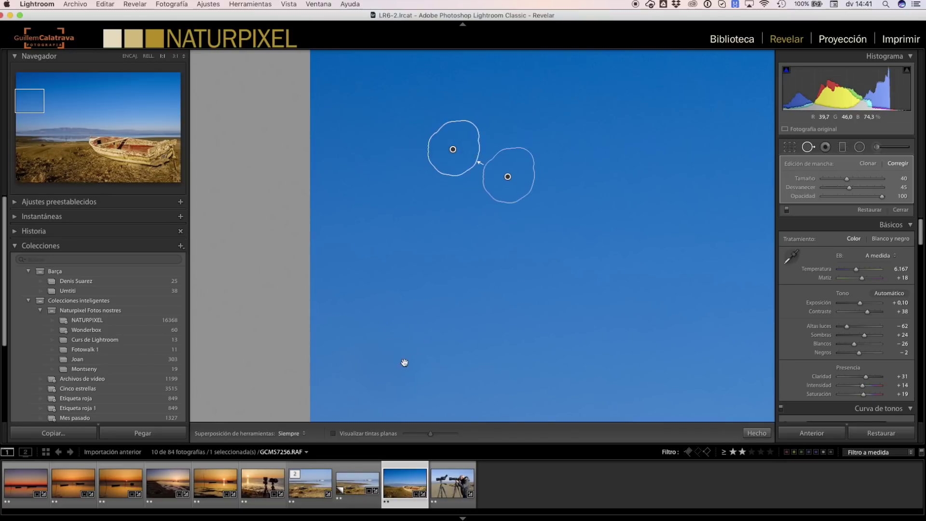
pyautogui.moveTo(403, 363); pyautogui.dragTo(484, 239)
pyautogui.moveTo(573, 303); pyautogui.dragTo(496, 339)
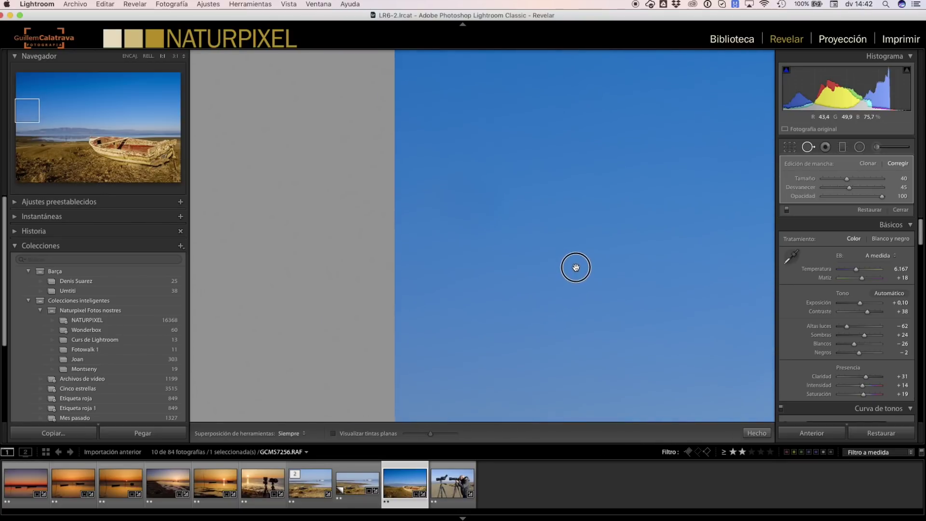
pyautogui.moveTo(411, 313); pyautogui.dragTo(427, 303)
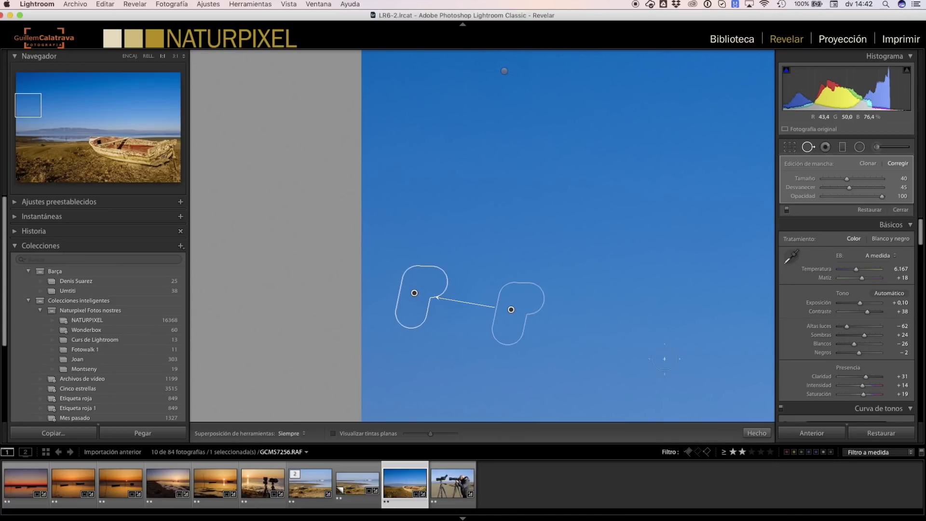
pyautogui.click(757, 432)
# - Zoom in and out to locate a dust spot in the sky above the mountains
pyautogui.click(596, 248)
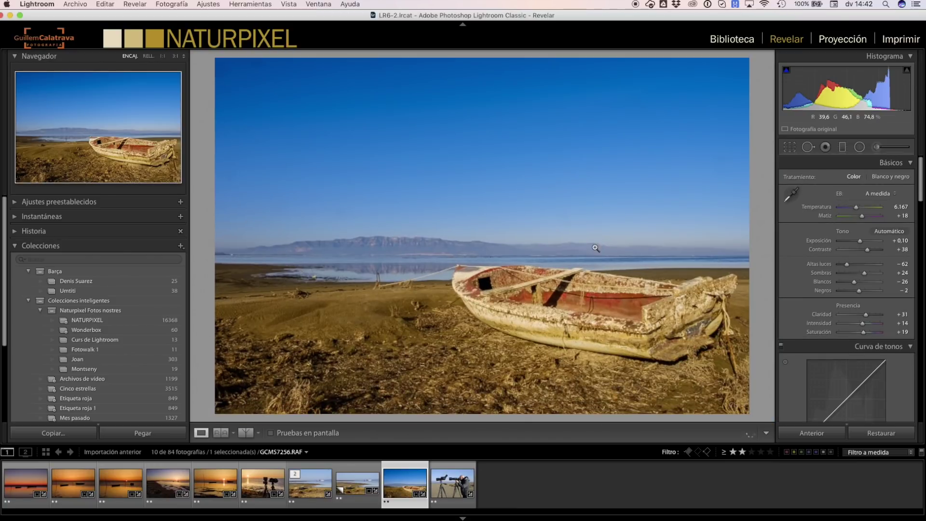
pyautogui.click(516, 240)
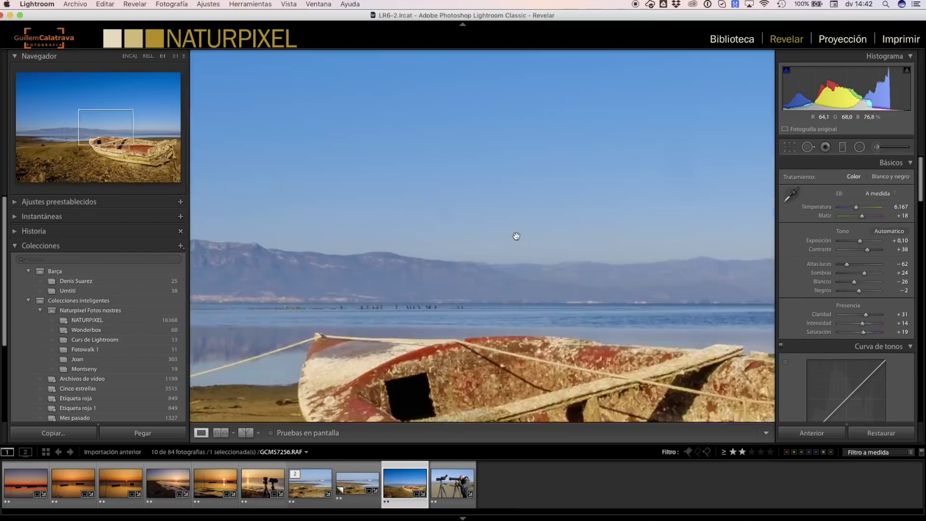
pyautogui.click(516, 237)
pyautogui.click(465, 217)
pyautogui.click(484, 240)
pyautogui.click(551, 282)
pyautogui.moveTo(551, 282)
pyautogui.mouseDown()
pyautogui.moveTo(593, 282)
pyautogui.moveTo(574, 288)
pyautogui.mouseUp()
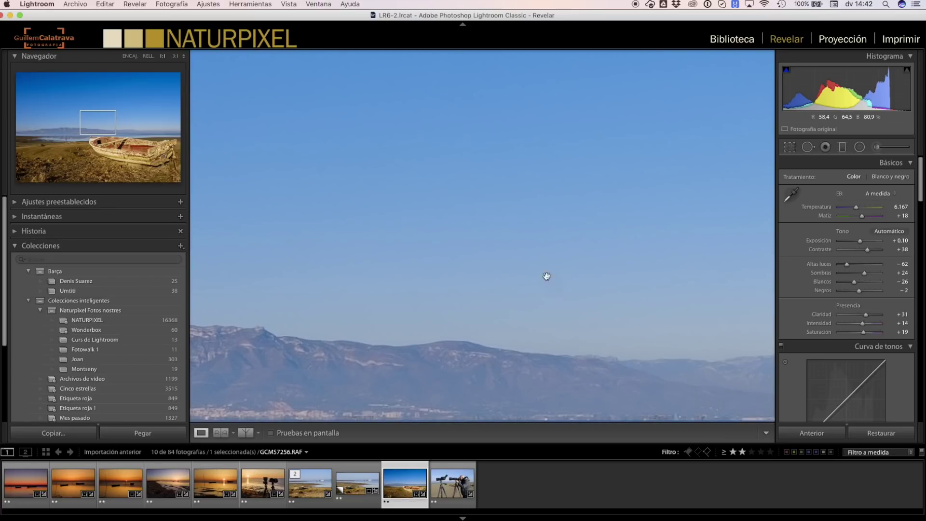
# - Heal the spot above the mountains, then open the shoreline photo with the small boat
pyautogui.click(808, 147)
pyautogui.moveTo(553, 273)
pyautogui.mouseDown()
pyautogui.moveTo(553, 294)
pyautogui.moveTo(555, 286)
pyautogui.mouseUp()
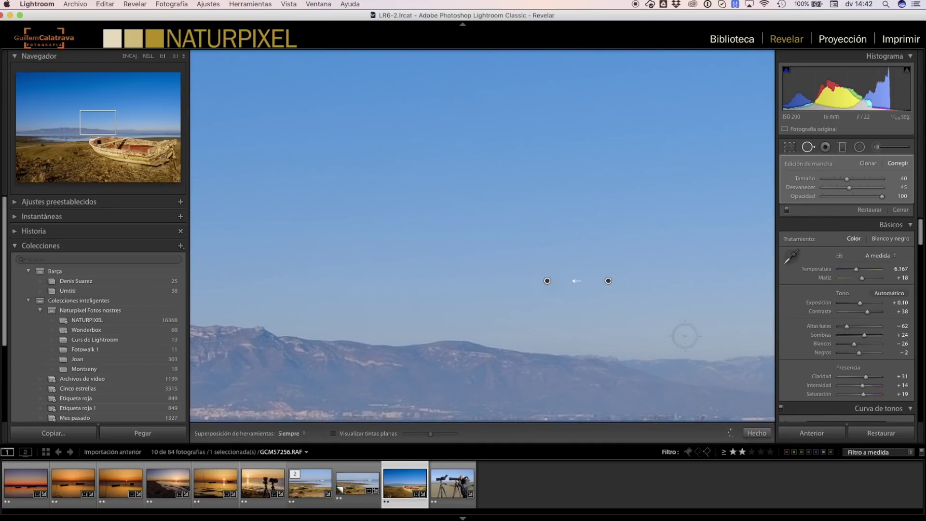
pyautogui.click(757, 433)
pyautogui.click(495, 205)
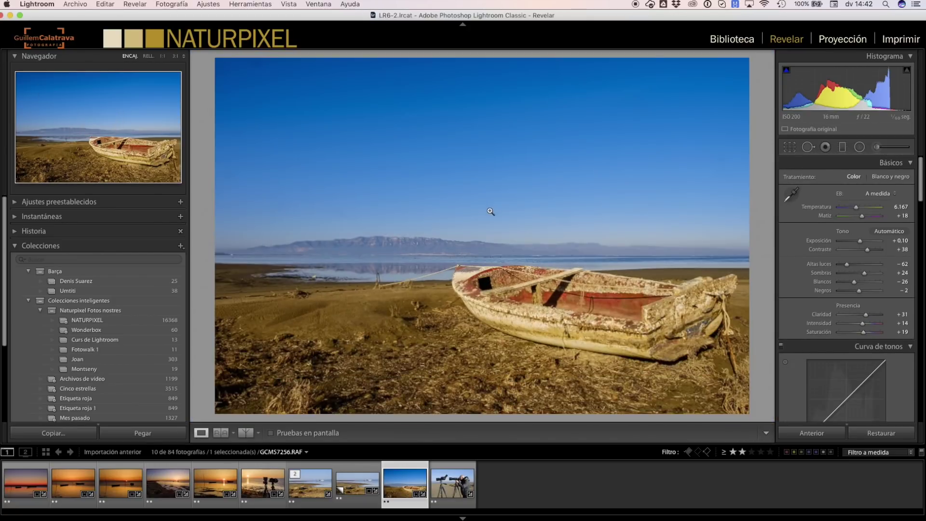
pyautogui.click(350, 488)
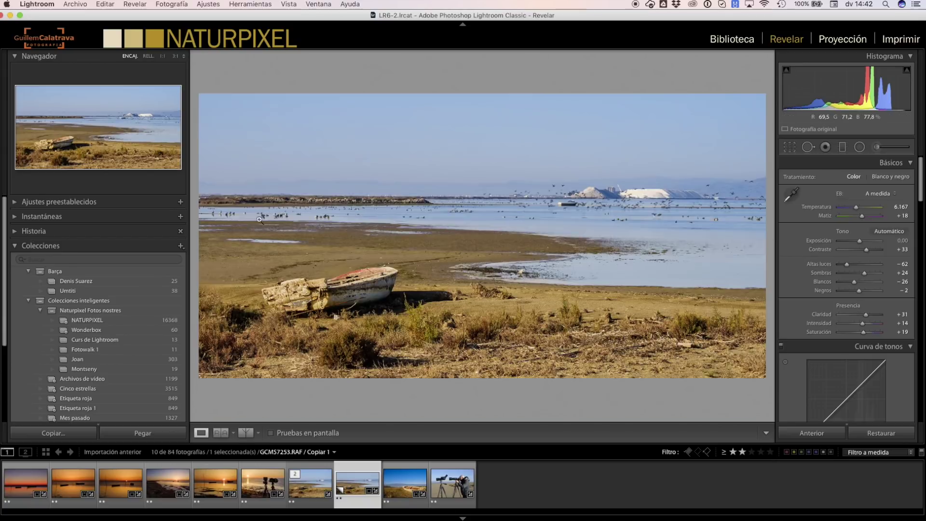
# - Scan the shoreline photo's sky at 1:1 for spots, then open the tripods photo GCMS7270.RAF
pyautogui.click(238, 147)
pyautogui.moveTo(343, 188)
pyautogui.mouseDown()
pyautogui.moveTo(554, 280)
pyautogui.moveTo(515, 287)
pyautogui.mouseUp()
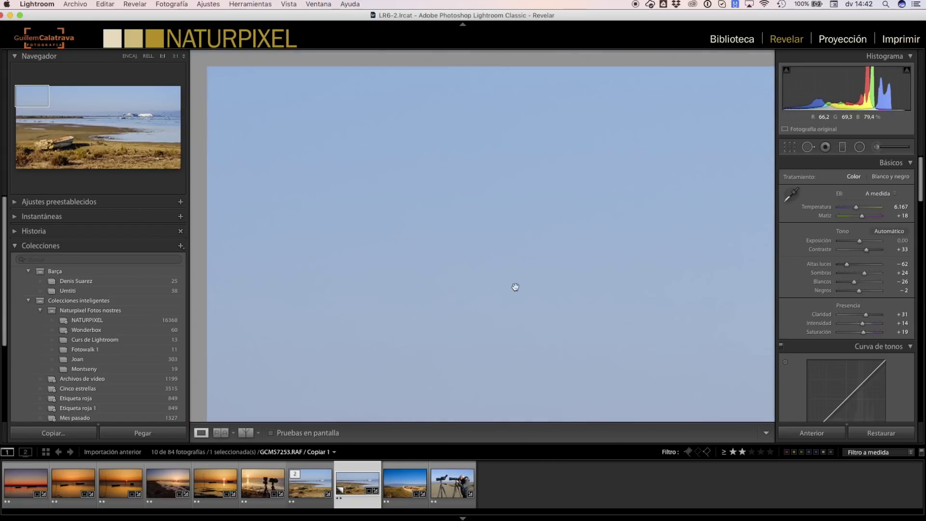
pyautogui.moveTo(572, 240); pyautogui.dragTo(424, 188)
pyautogui.click(424, 187)
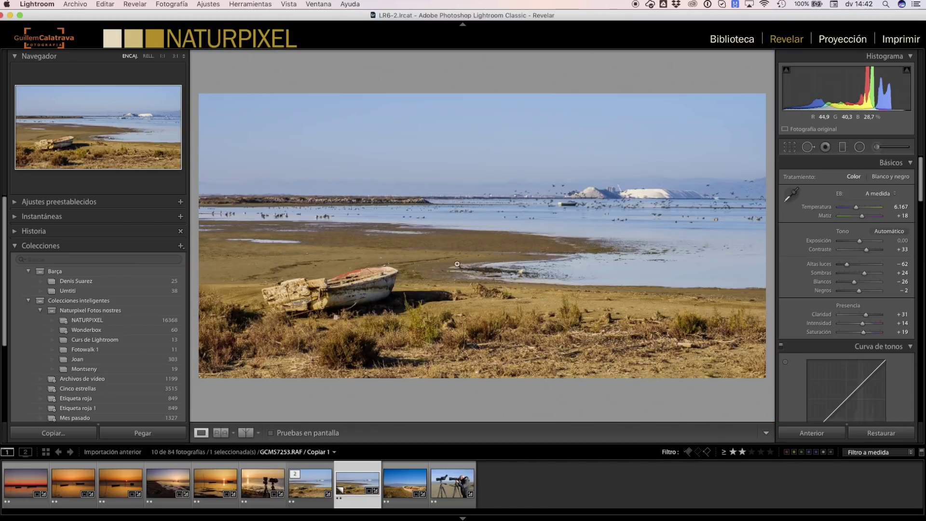
pyautogui.click(447, 482)
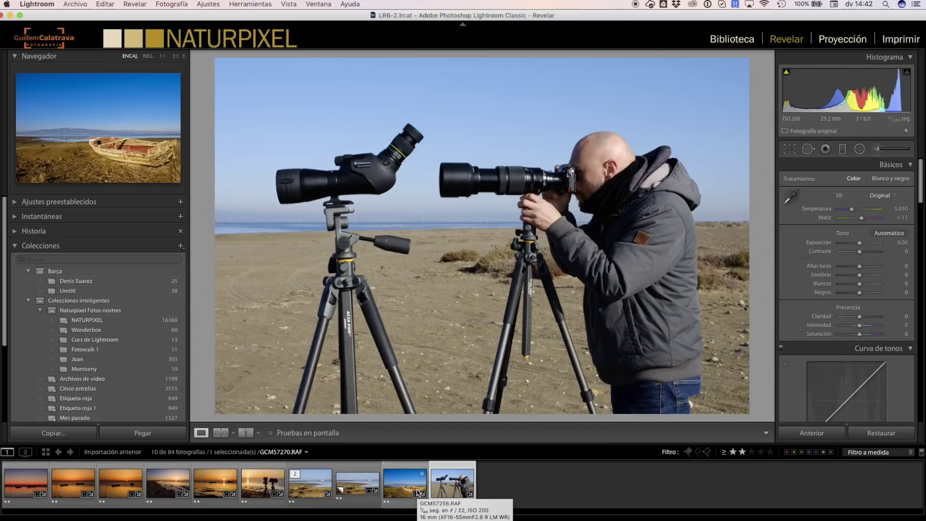
# - Paste the copied settings onto the tripods photo and place a graduated filter in the sky
pyautogui.moveTo(404, 482)
pyautogui.hotkey('ctrl', 'shift', 'v')
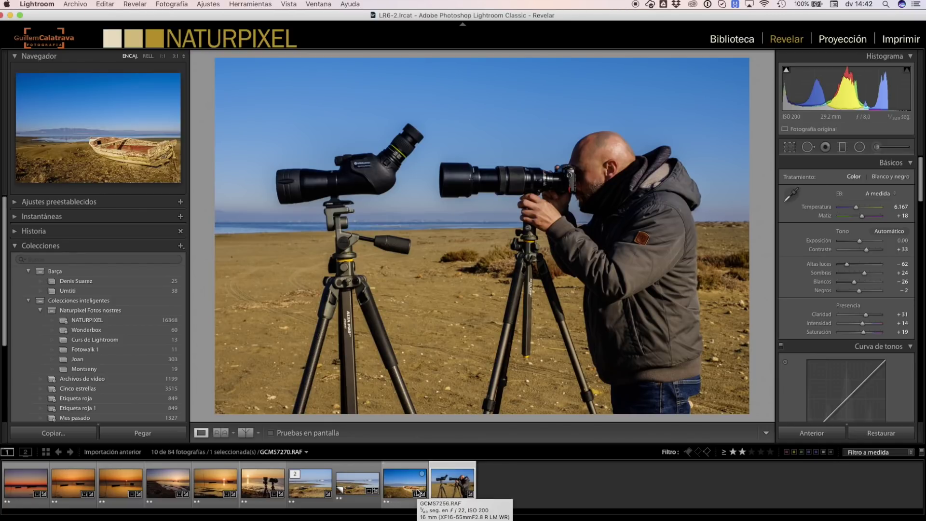
pyautogui.click(842, 147)
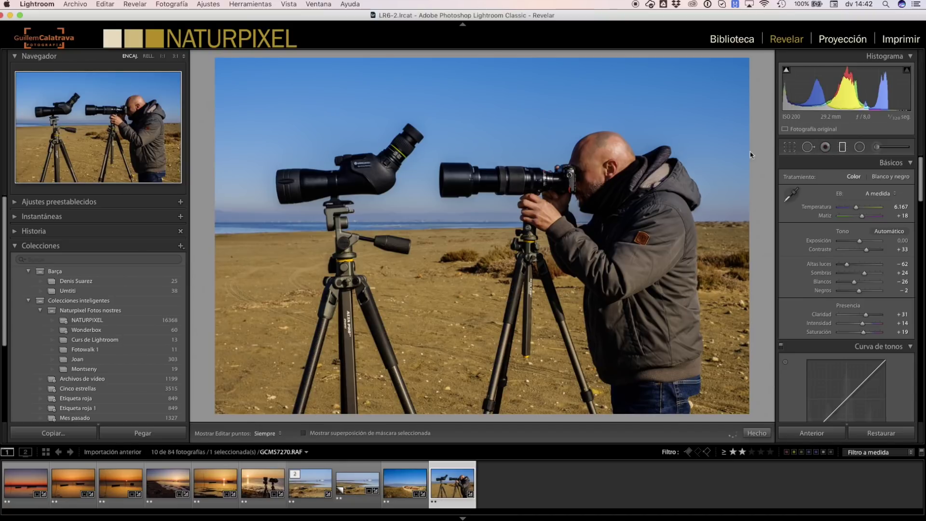
pyautogui.click(482, 231)
pyautogui.moveTo(481, 233); pyautogui.dragTo(486, 147)
pyautogui.press('Return')
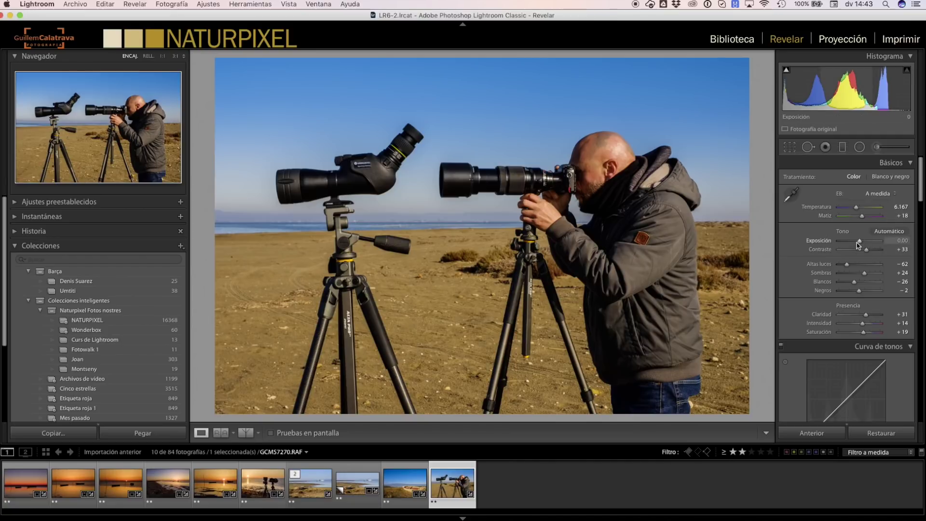
# - Set exposure +0.70, highlights −81, shadows +50 and whites −100
pyautogui.moveTo(859, 241); pyautogui.dragTo(862, 243)
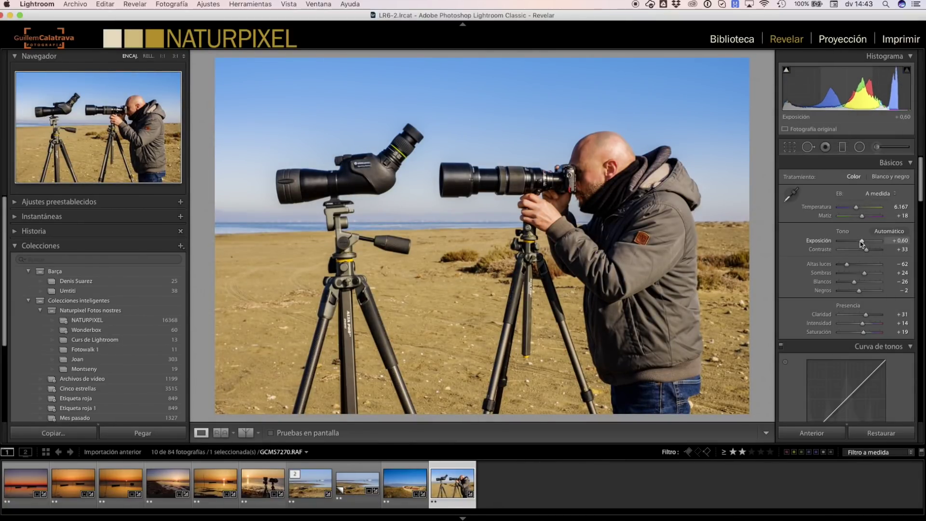
pyautogui.moveTo(845, 265); pyautogui.dragTo(842, 267)
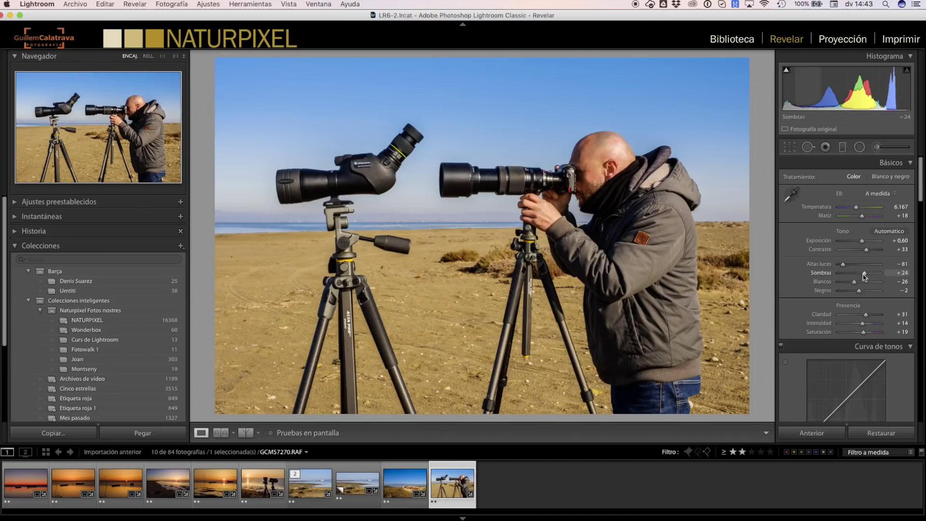
pyautogui.moveTo(854, 283); pyautogui.dragTo(850, 285)
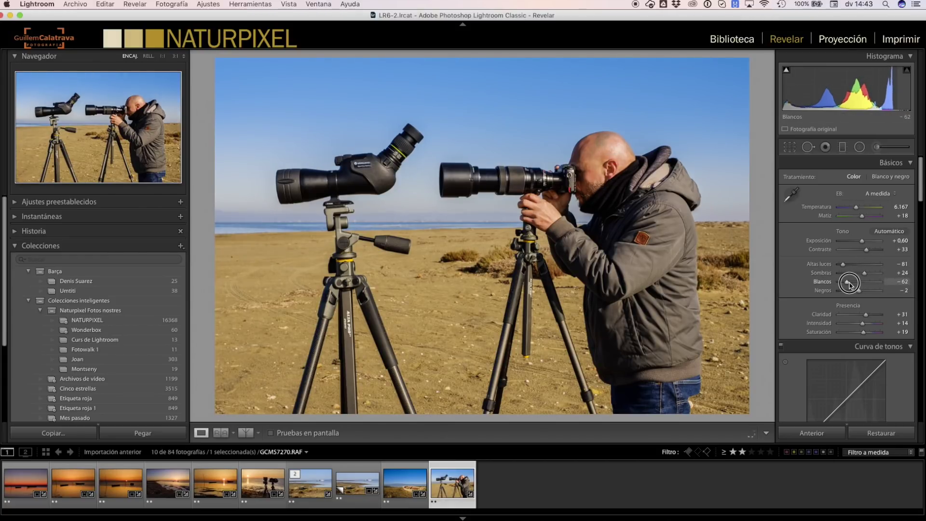
pyautogui.moveTo(849, 285)
pyautogui.mouseDown()
pyautogui.moveTo(873, 285)
pyautogui.moveTo(839, 285)
pyautogui.mouseUp()
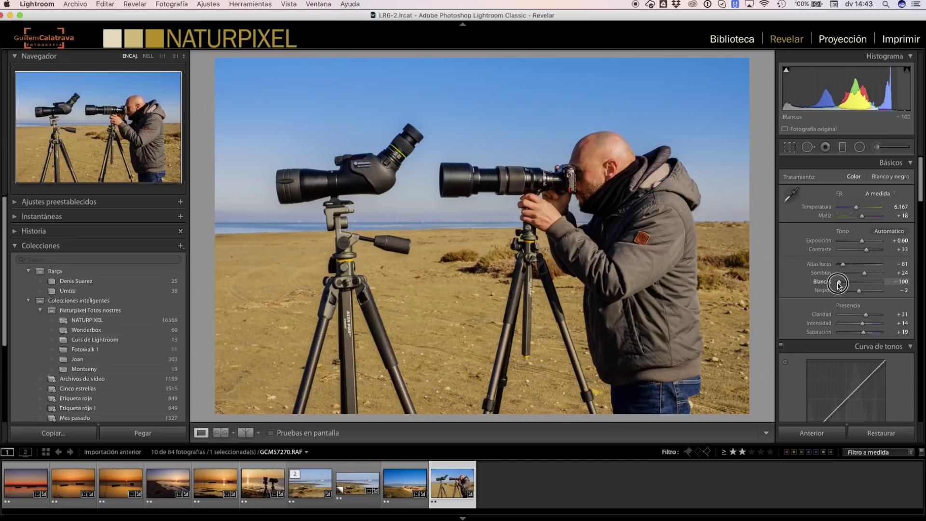
pyautogui.moveTo(864, 273); pyautogui.dragTo(870, 274)
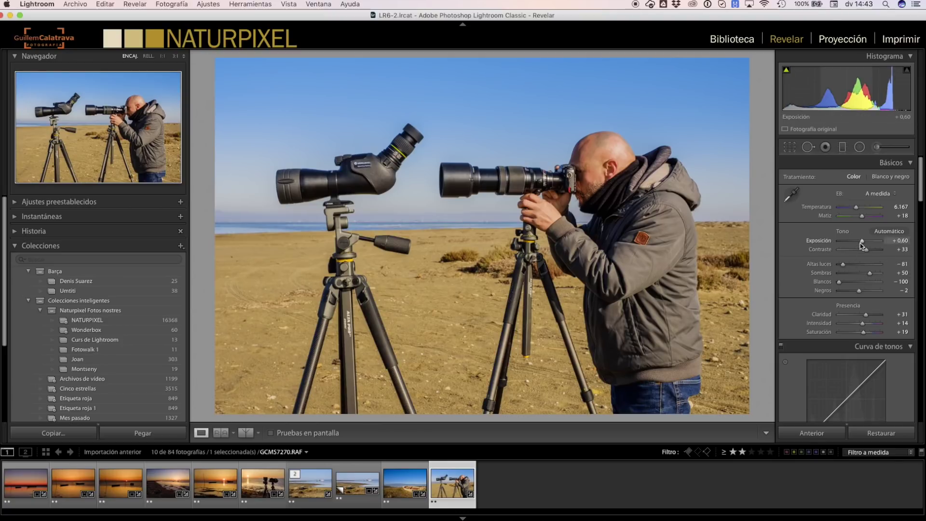
pyautogui.moveTo(863, 243); pyautogui.dragTo(864, 244)
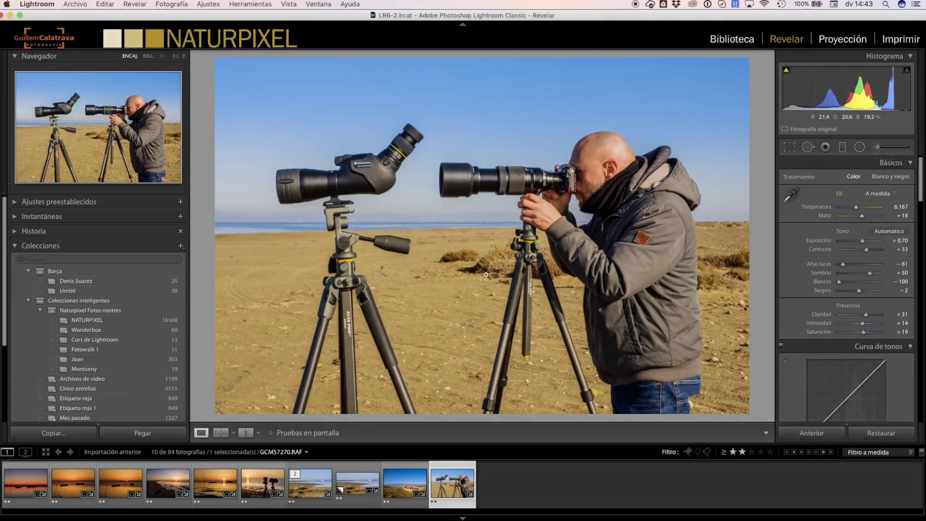
# - Level the horizon with the Straighten tool and cool the white balance to 5,572
pyautogui.click(789, 147)
pyautogui.click(789, 207)
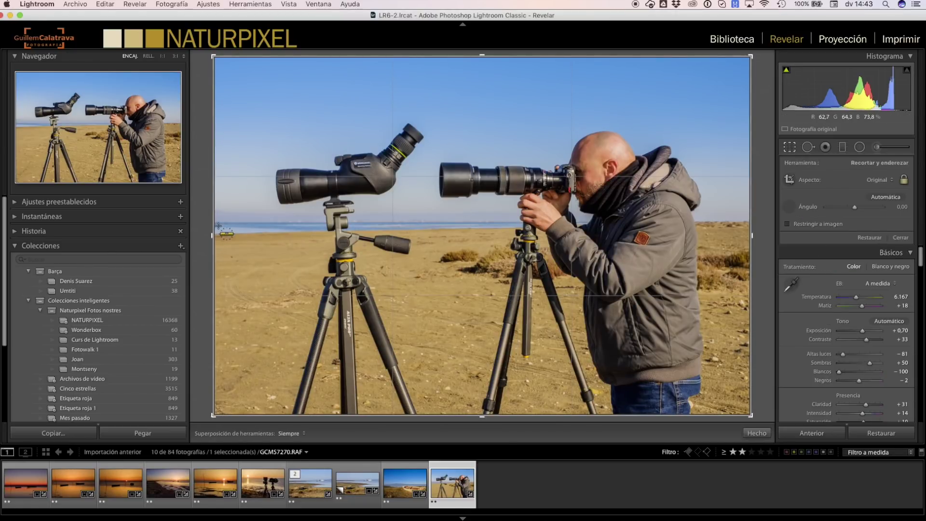
pyautogui.moveTo(224, 222); pyautogui.dragTo(530, 222)
pyautogui.press('Return')
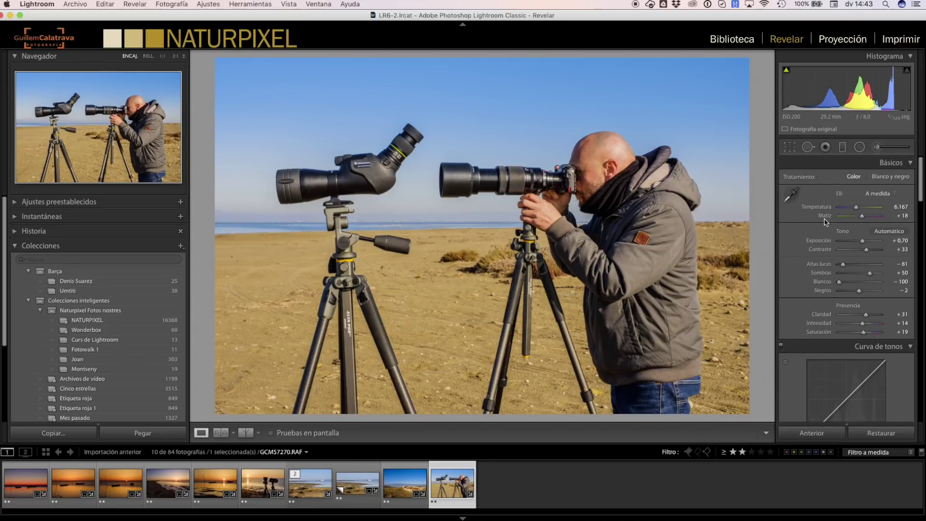
pyautogui.moveTo(856, 207); pyautogui.dragTo(854, 208)
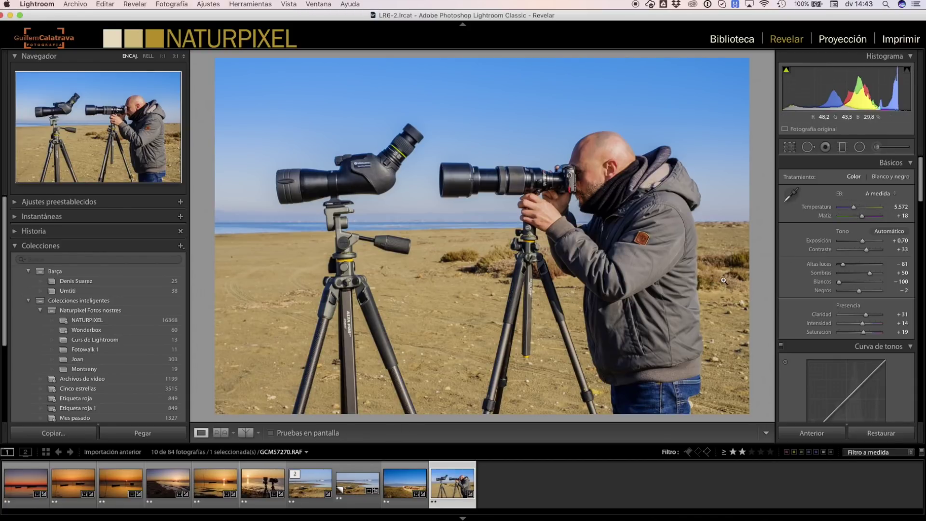
# - Crop tighter from the top-right corner around the tripods and photographer
pyautogui.click(789, 147)
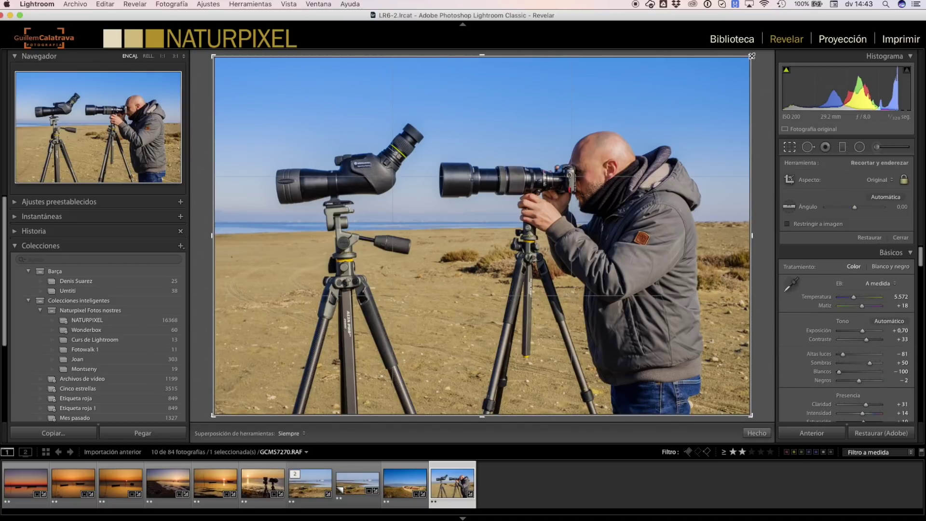
pyautogui.moveTo(752, 56); pyautogui.dragTo(740, 65)
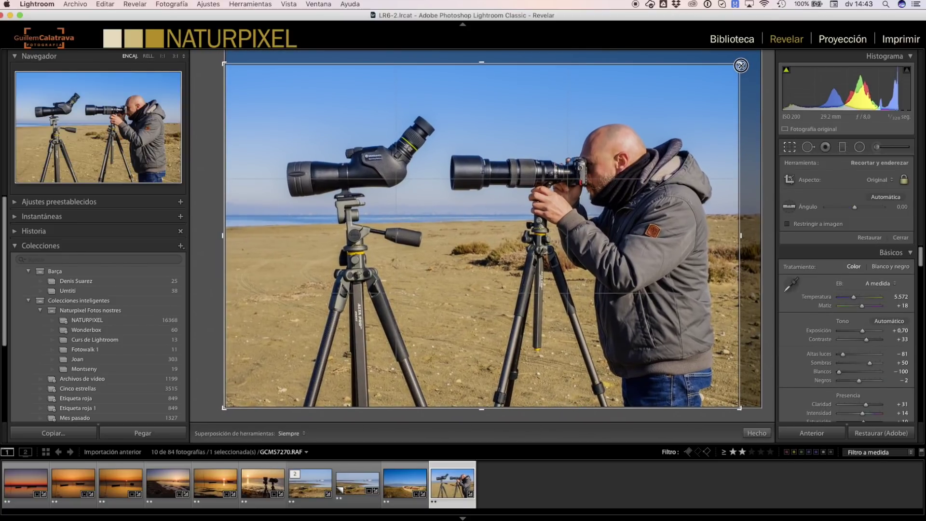
pyautogui.press('Return')
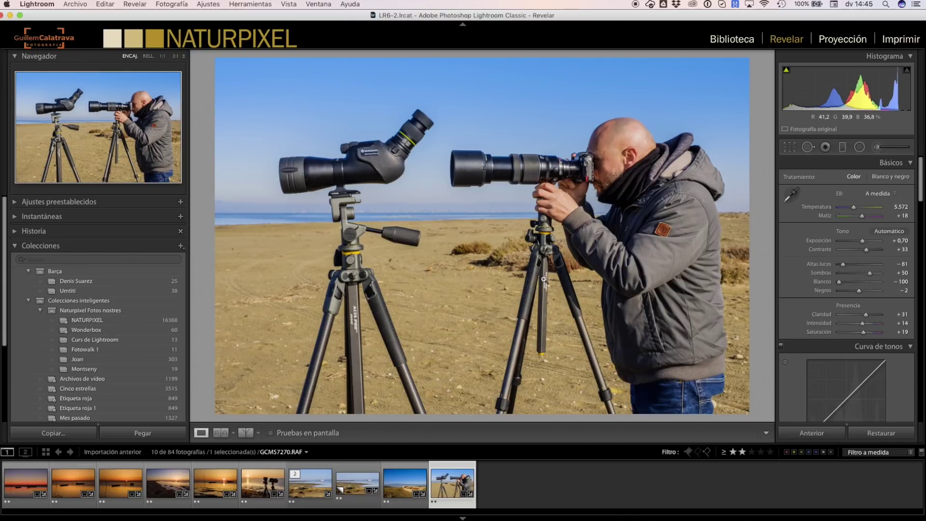
pyautogui.click(545, 280)
pyautogui.click(546, 316)
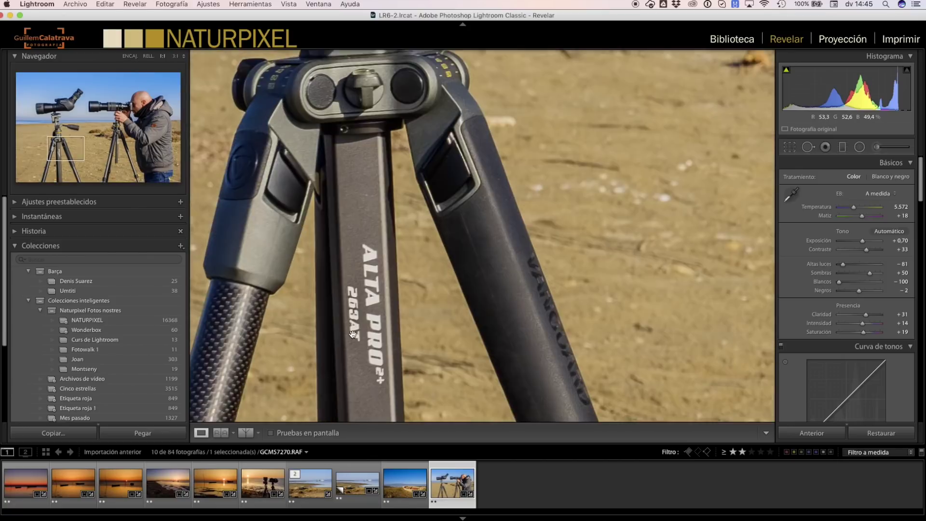
pyautogui.click(352, 320)
pyautogui.click(363, 323)
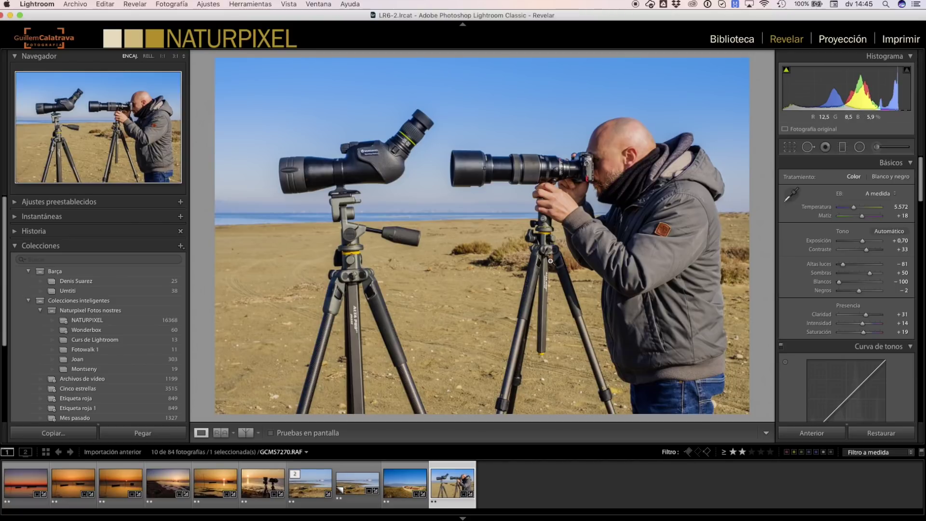
pyautogui.click(324, 334)
pyautogui.click(479, 266)
pyautogui.click(348, 211)
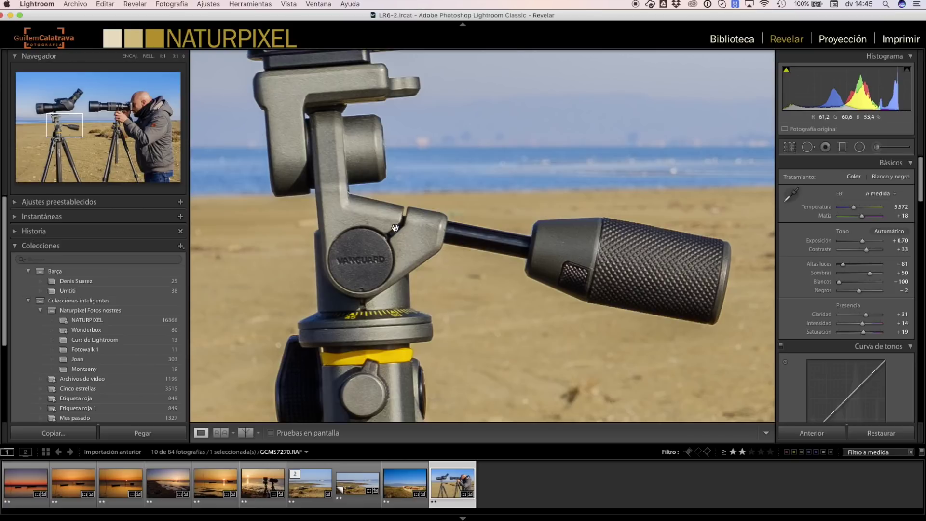
pyautogui.click(349, 229)
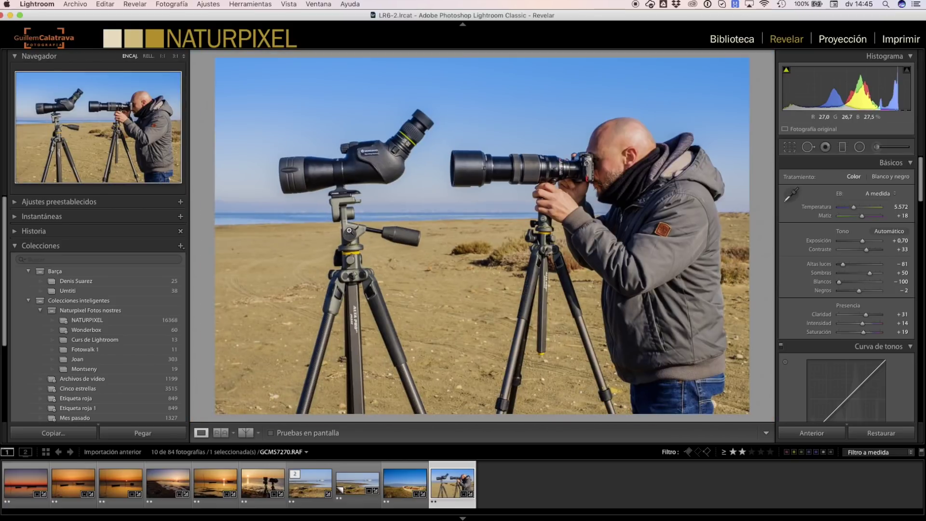